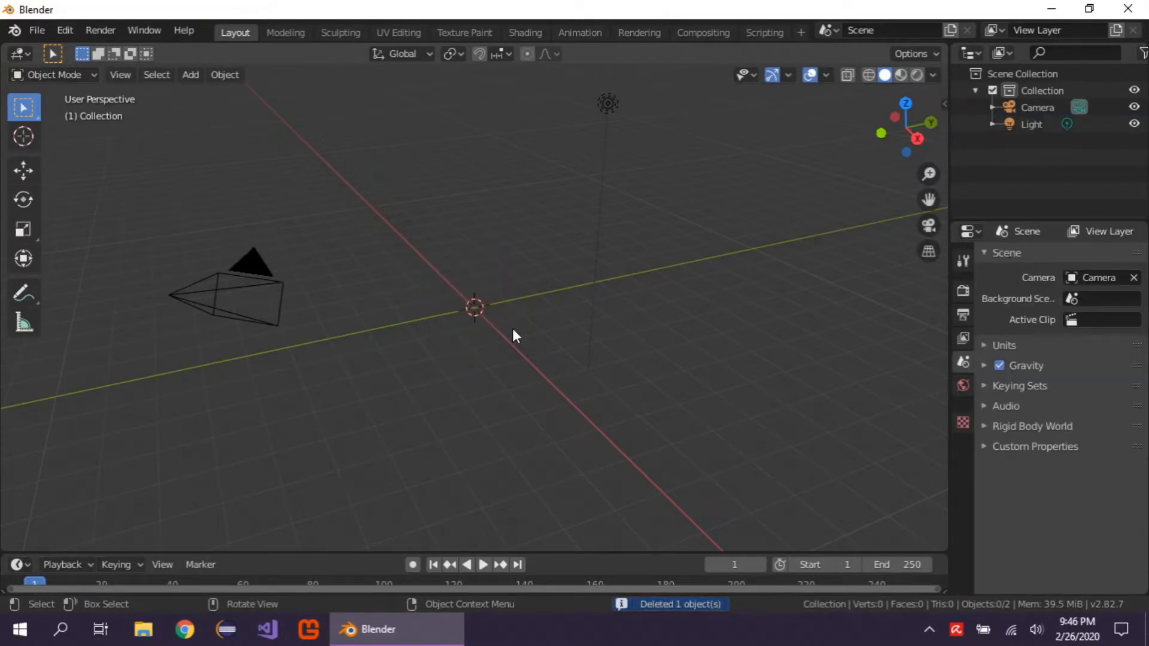
# Add a UV sphere at the world origin as the snowman's base.
pyautogui.click(192, 74)
pyautogui.moveTo(209, 95)
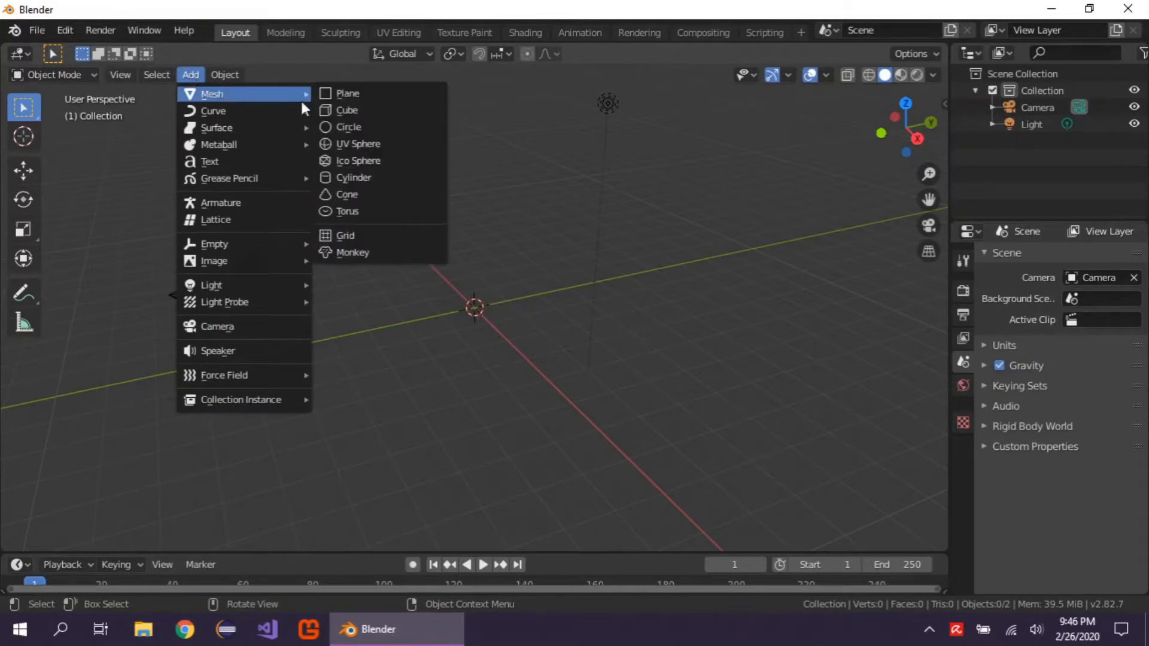
pyautogui.click(384, 143)
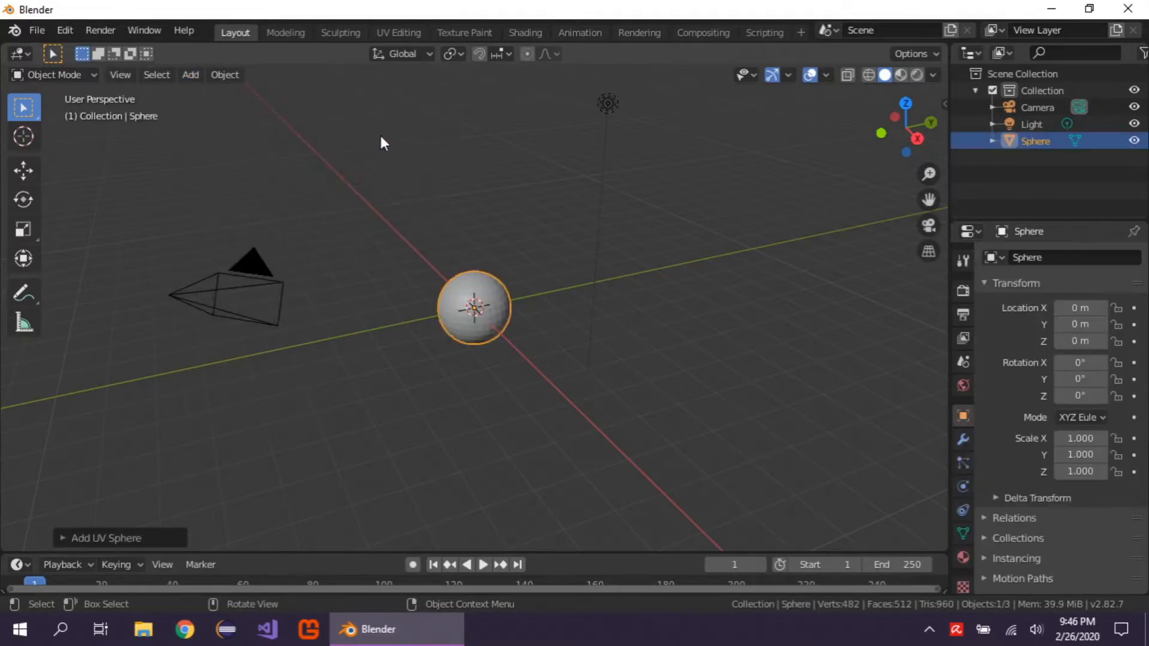
# Add a second UV sphere with a 0.75 m radius and raise it about 1.26 m along Z.
pyautogui.click(190, 72)
pyautogui.moveTo(221, 96)
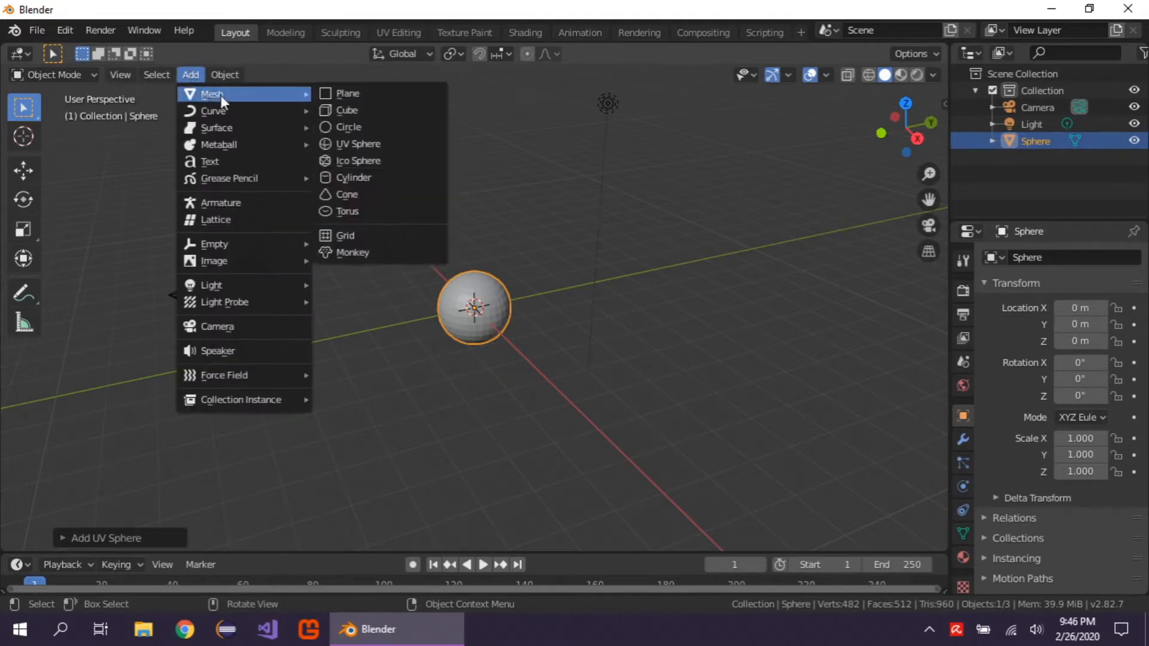
pyautogui.click(371, 145)
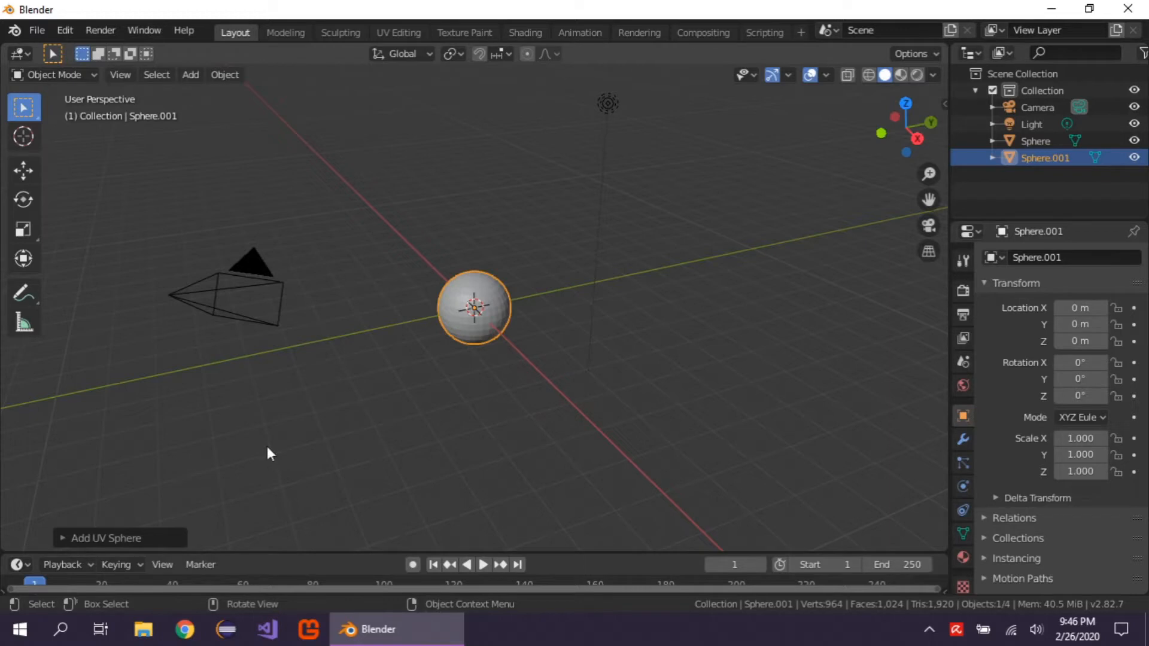
pyautogui.click(101, 536)
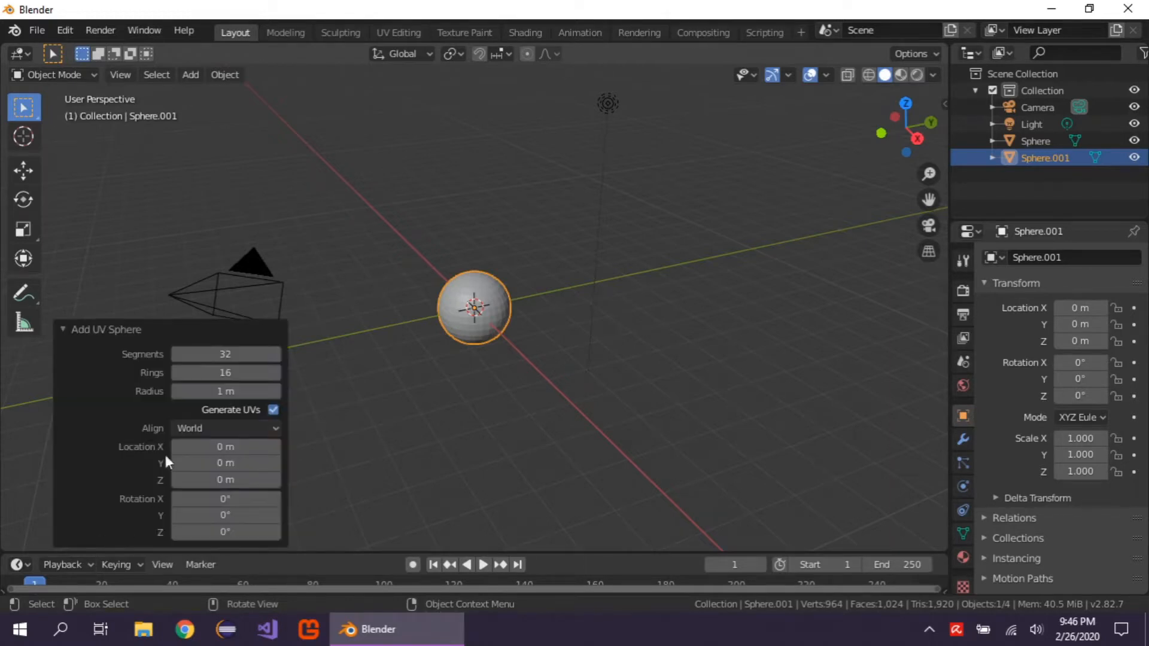
pyautogui.click(247, 390)
pyautogui.write('0.75')
pyautogui.press('Return')
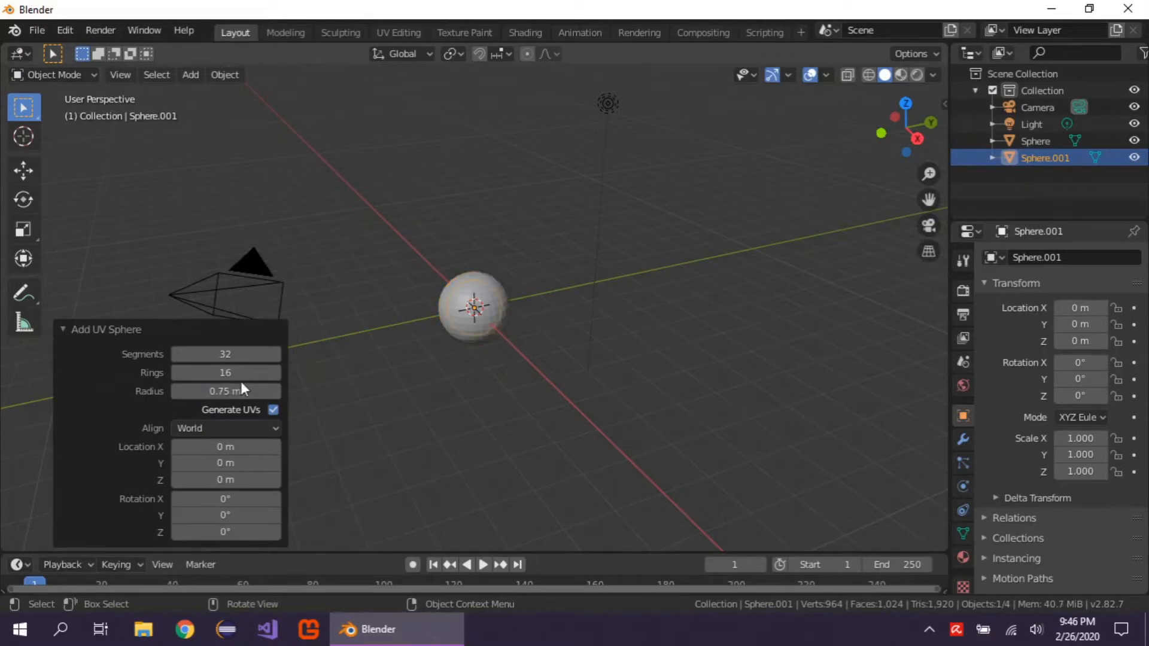
pyautogui.click(23, 171)
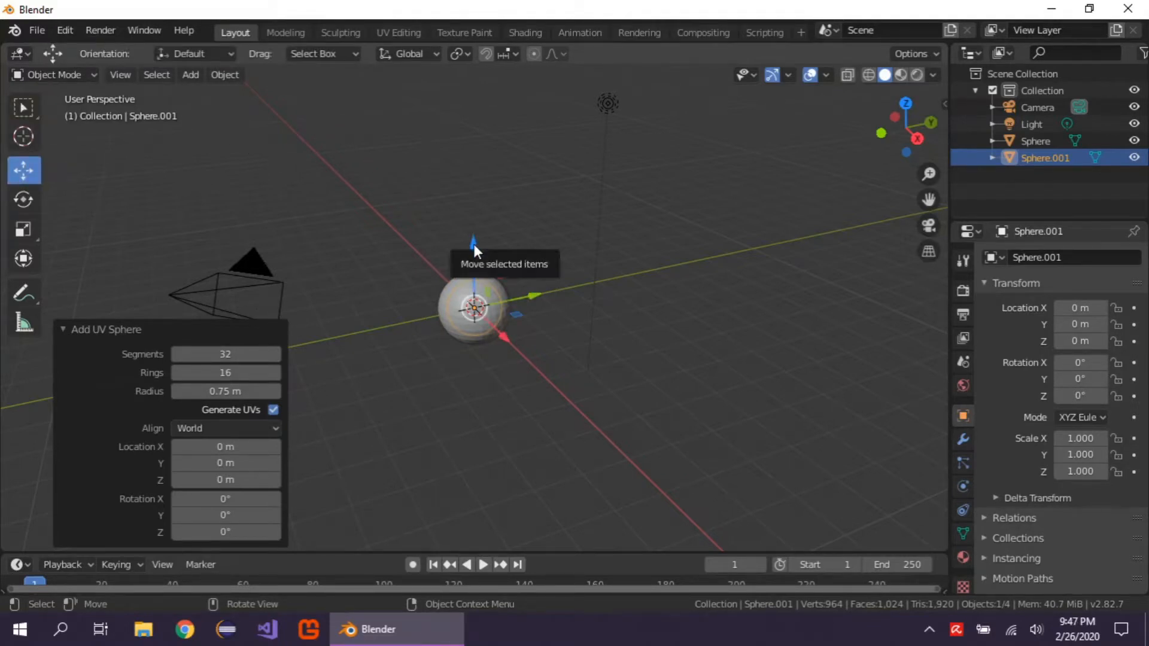
pyautogui.moveTo(474, 245); pyautogui.dragTo(484, 203)
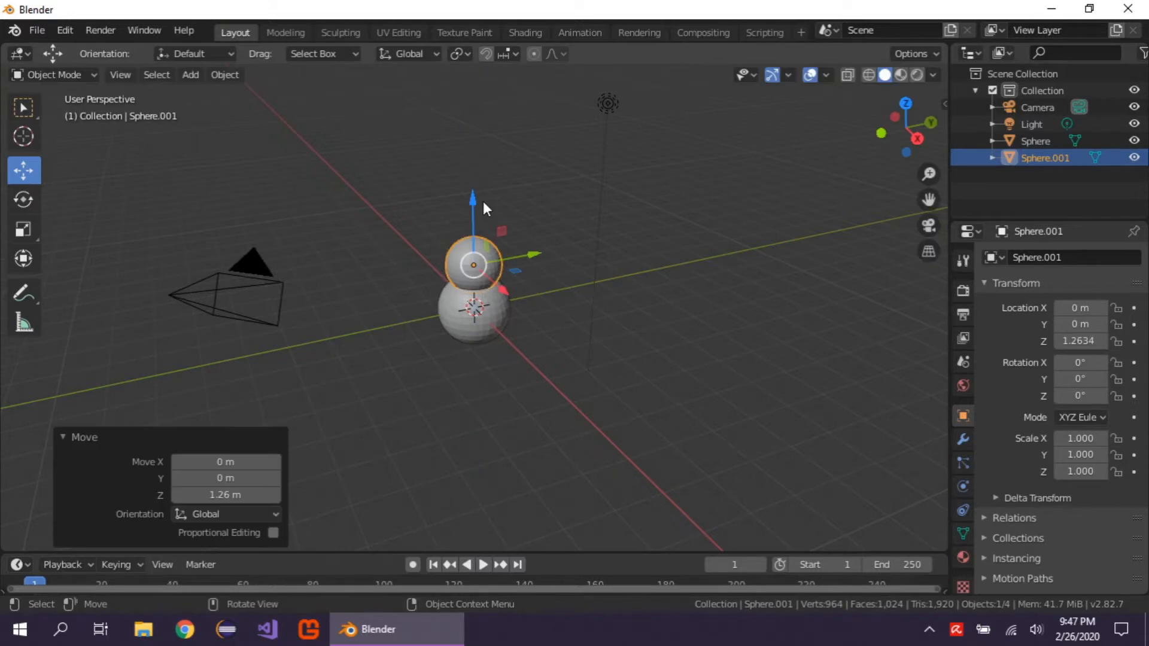
# Add a third UV sphere with a 0.6 m radius and raise it about 2.25 m along Z as the head.
pyautogui.click(190, 74)
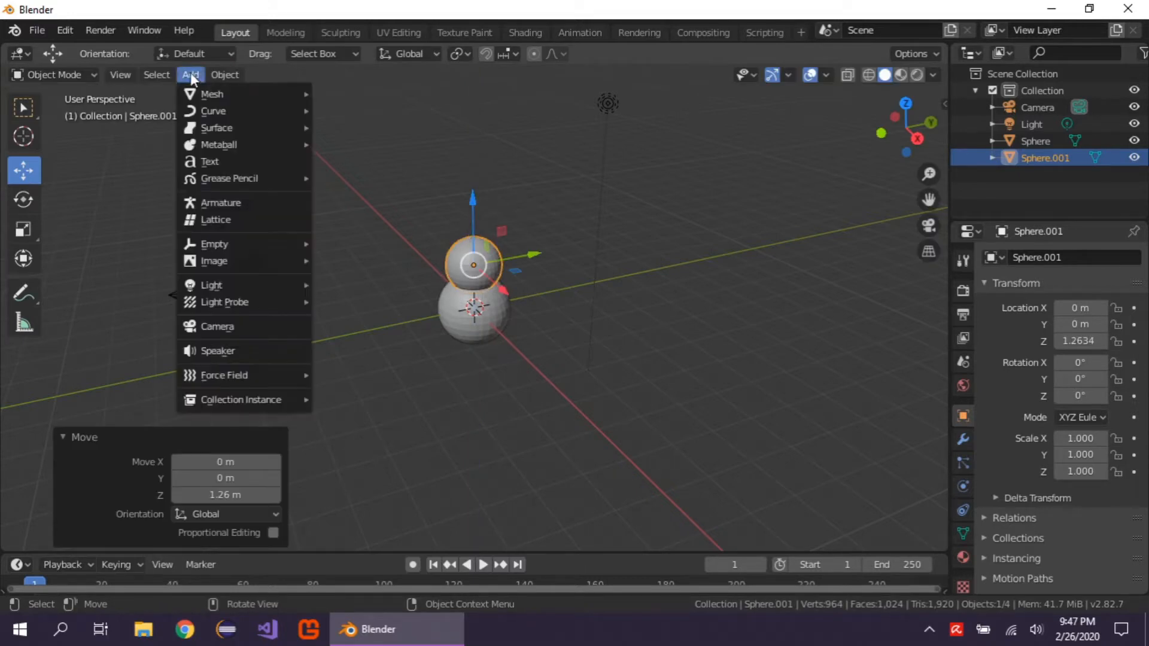
pyautogui.moveTo(214, 92)
pyautogui.click(366, 149)
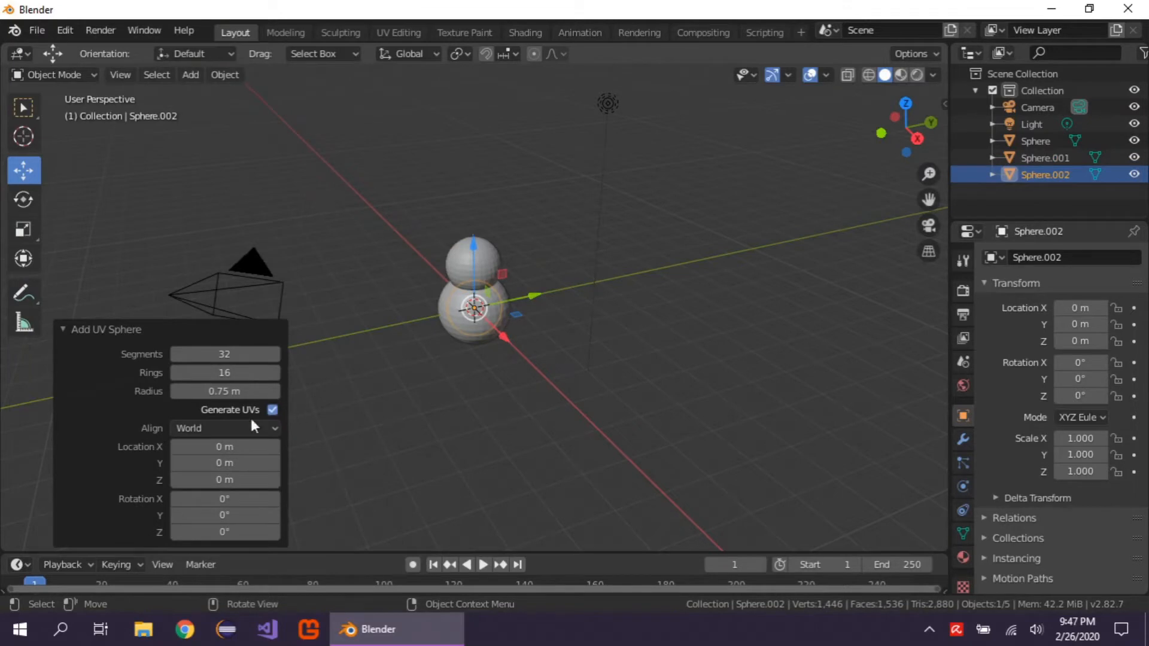
pyautogui.click(249, 392)
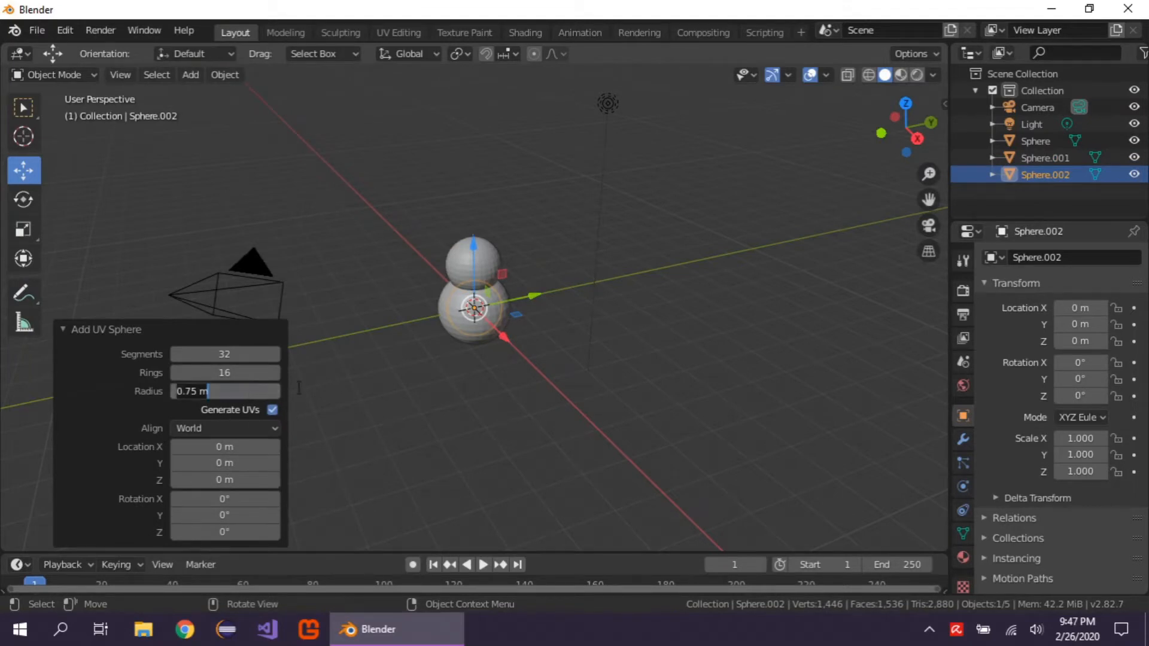
pyautogui.write('0.6')
pyautogui.press('Return')
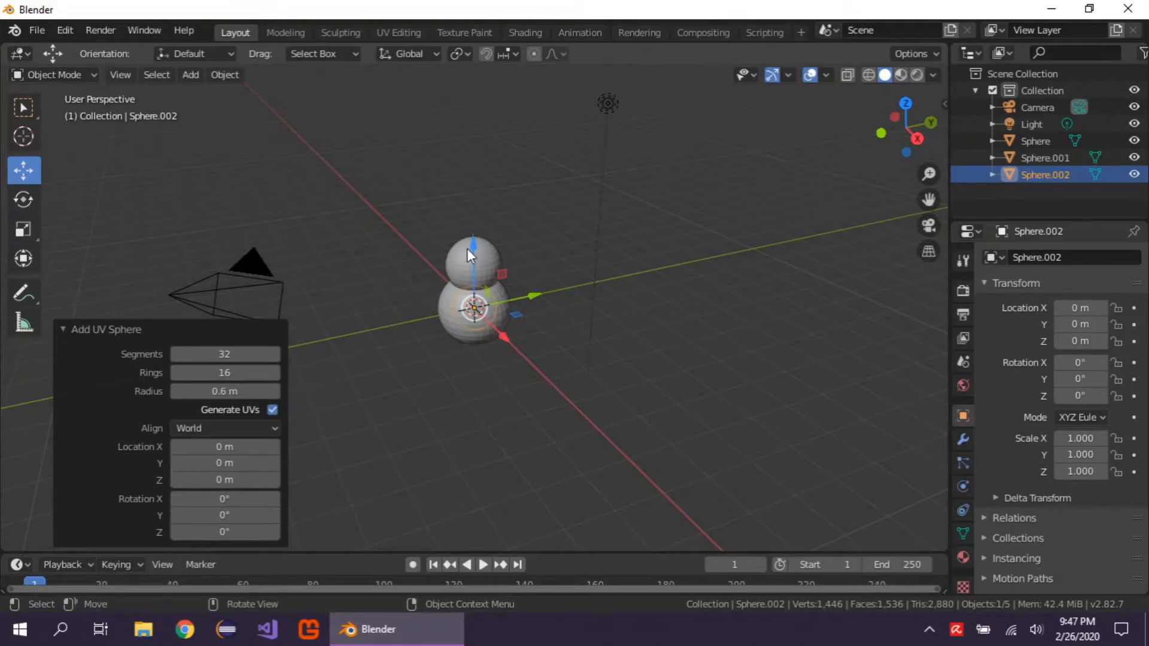
pyautogui.moveTo(470, 244); pyautogui.dragTo(477, 168)
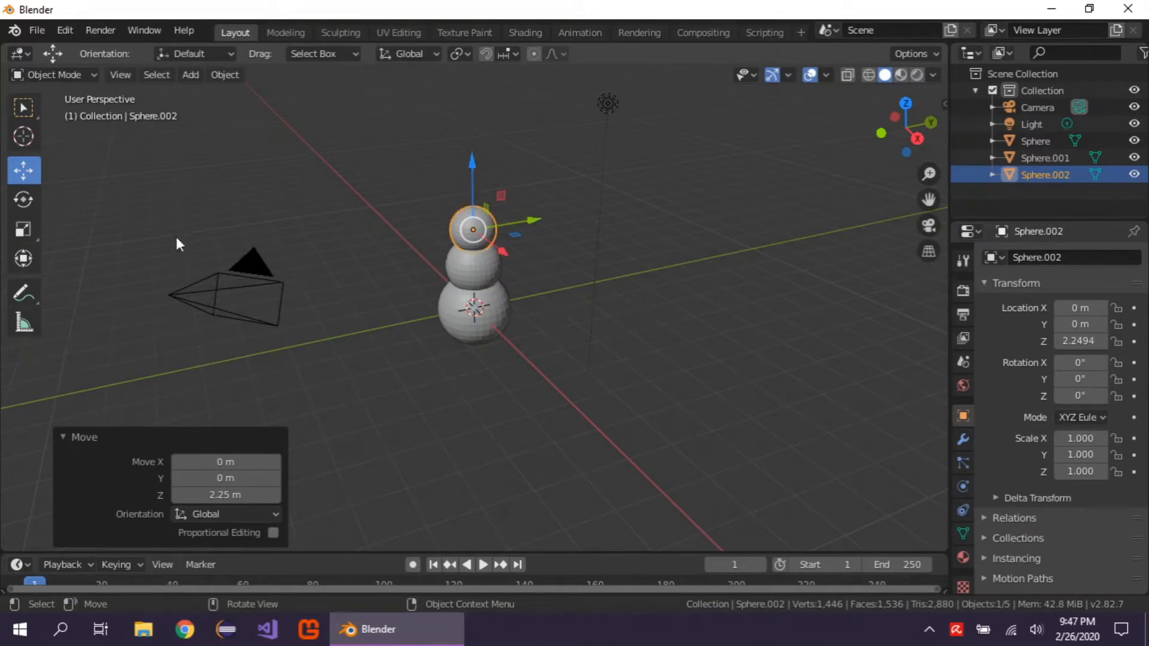
# Add a cone with Radius 1 of 0.1 m and depth 0.75 m, and raise it about 2.25 m to head height.
pyautogui.click(195, 74)
pyautogui.moveTo(209, 91)
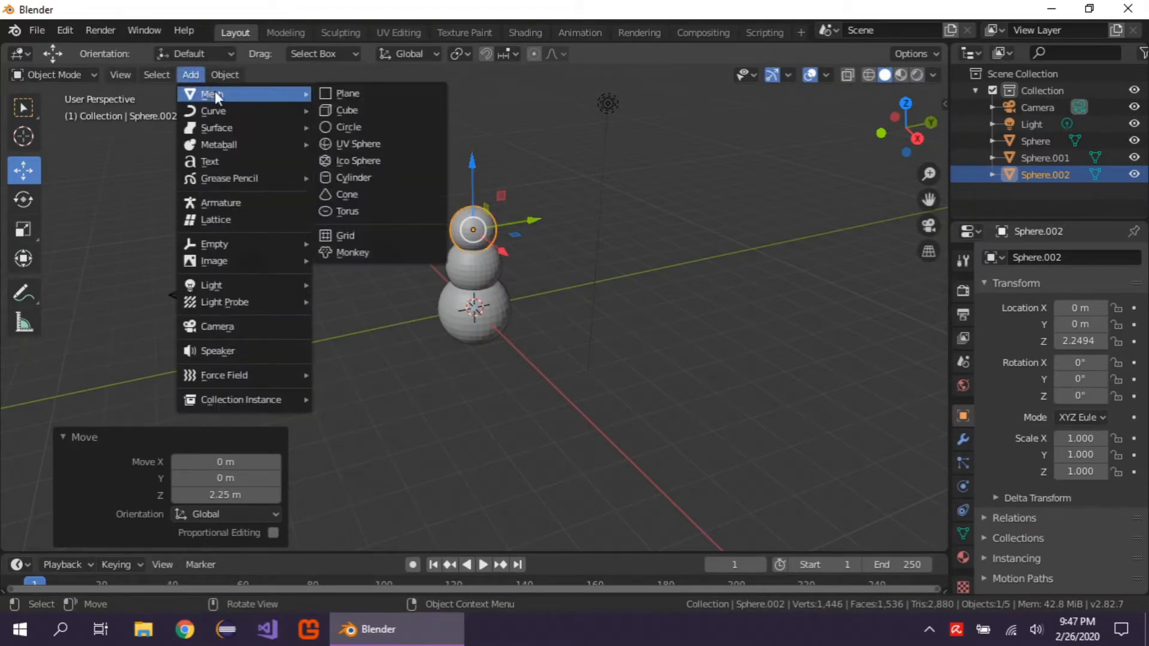
pyautogui.click(367, 193)
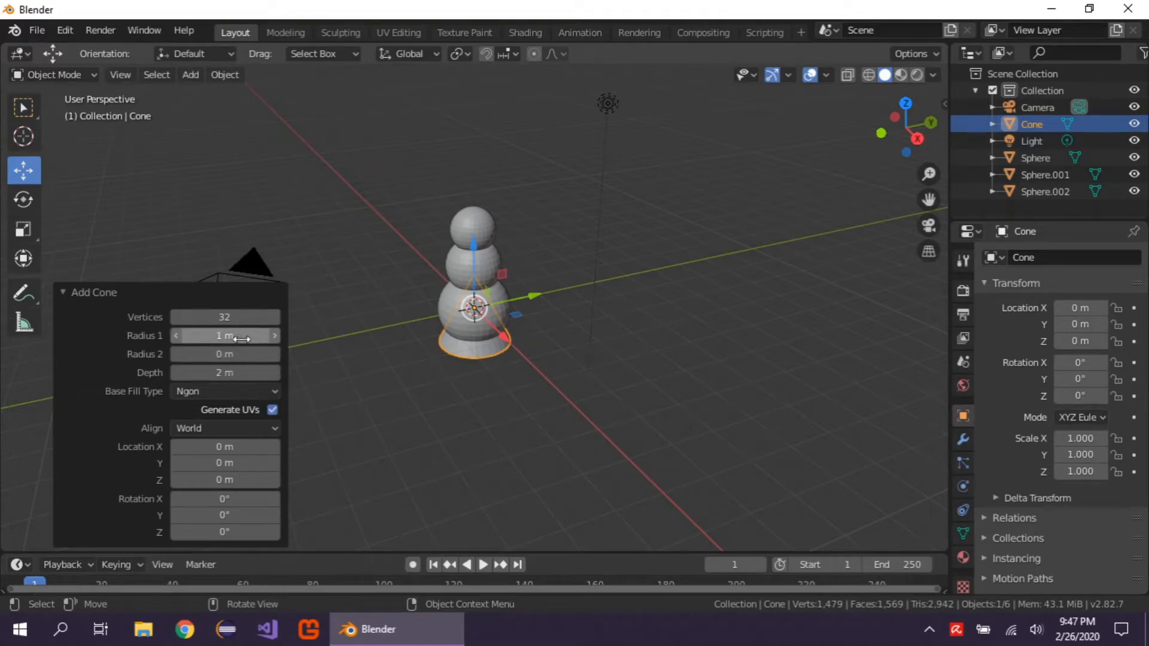
pyautogui.click(270, 335)
pyautogui.write('.0')
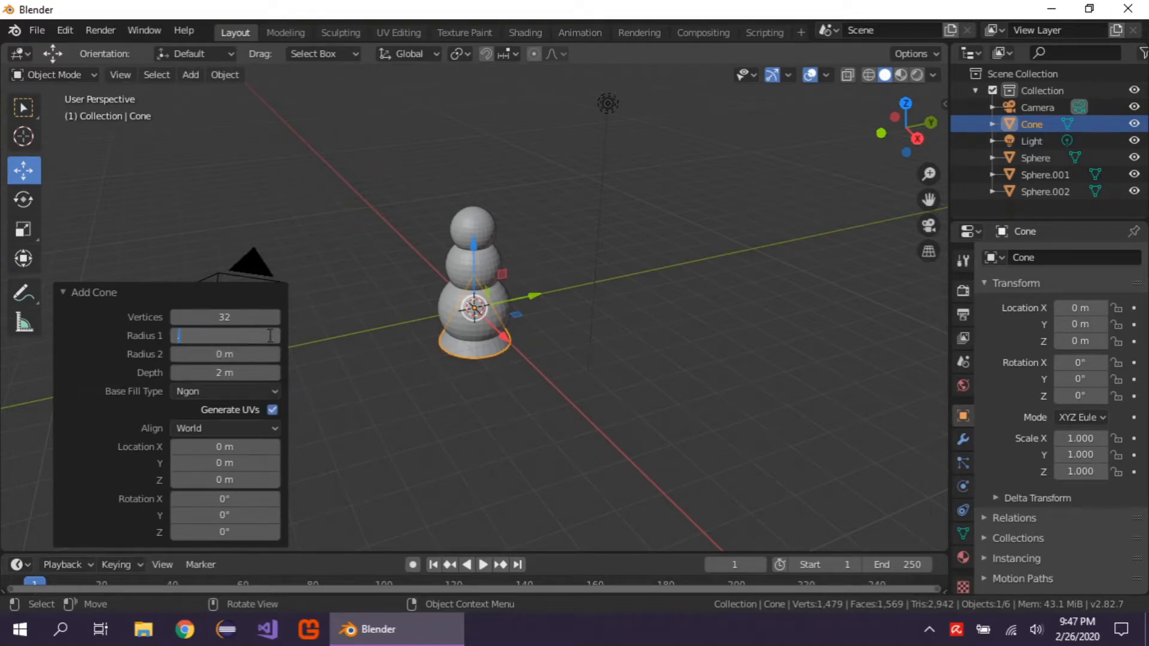
pyautogui.press('BackSpace')
pyautogui.write('1')
pyautogui.press('Return')
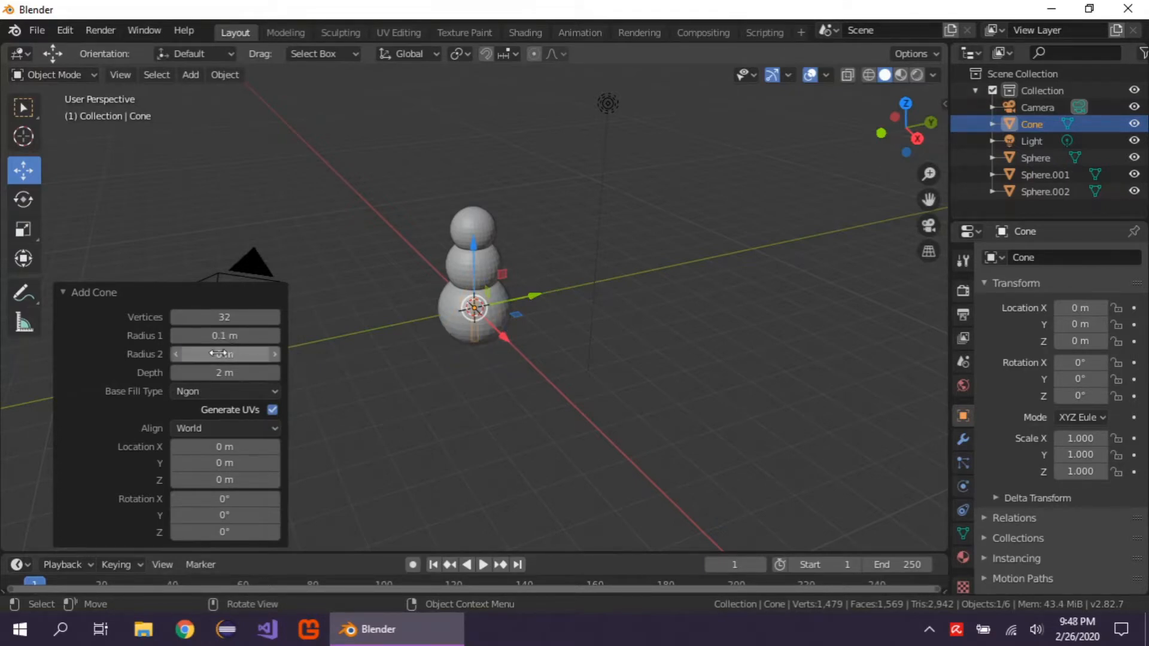
pyautogui.click(246, 372)
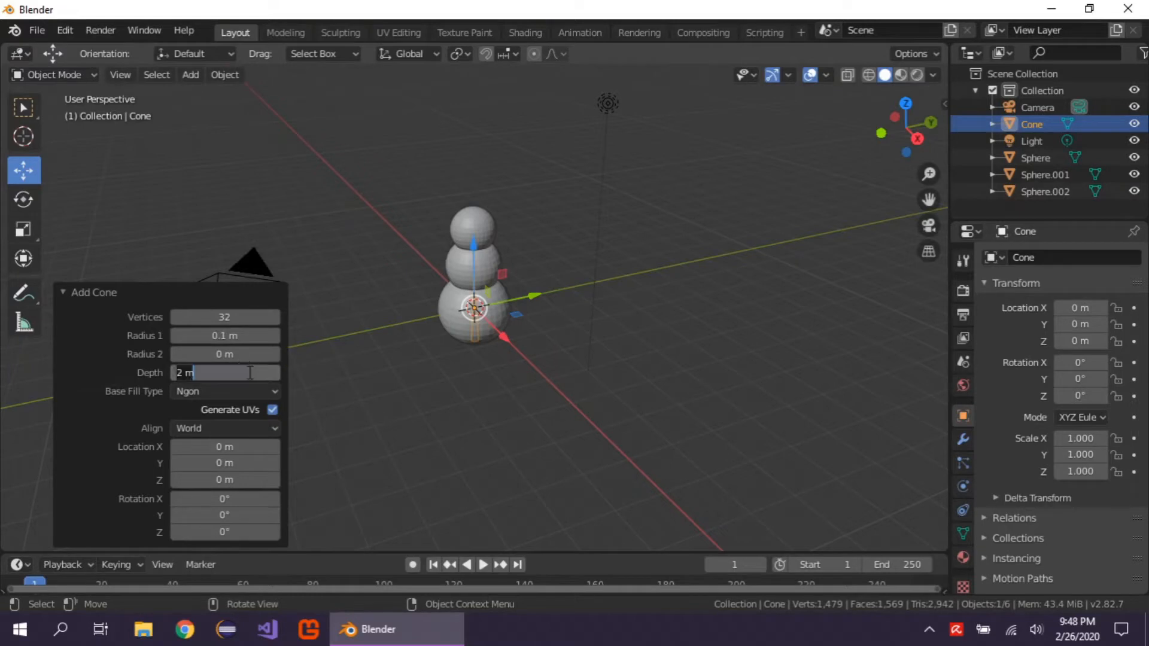
pyautogui.write('0.75')
pyautogui.press('Return')
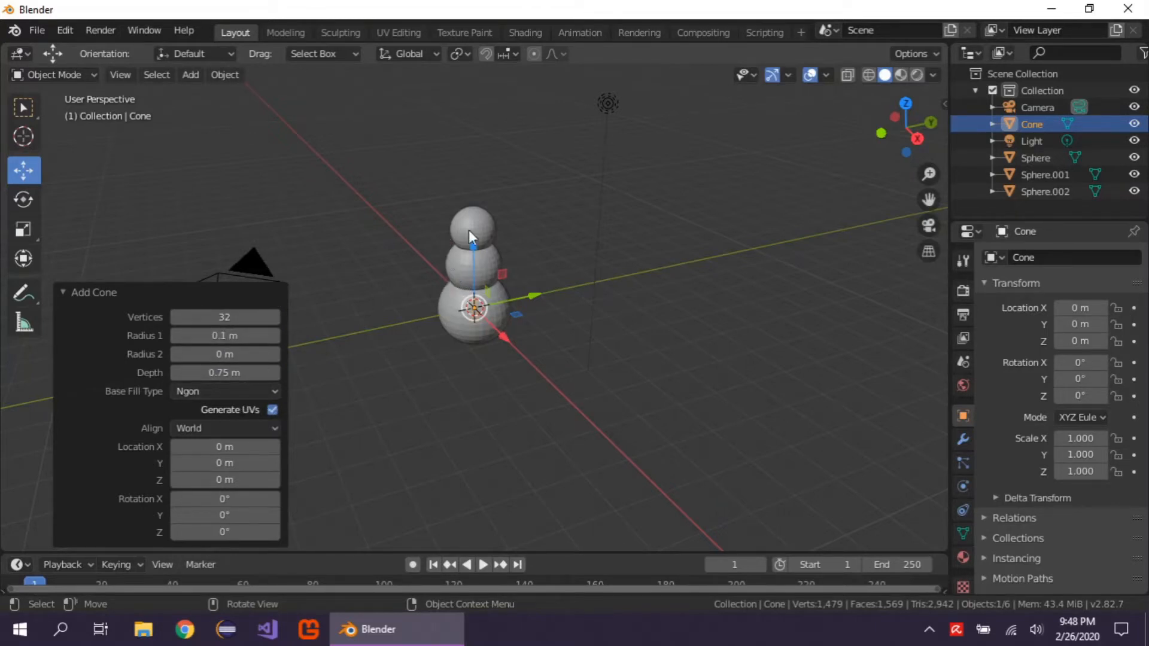
pyautogui.moveTo(473, 244); pyautogui.dragTo(465, 163)
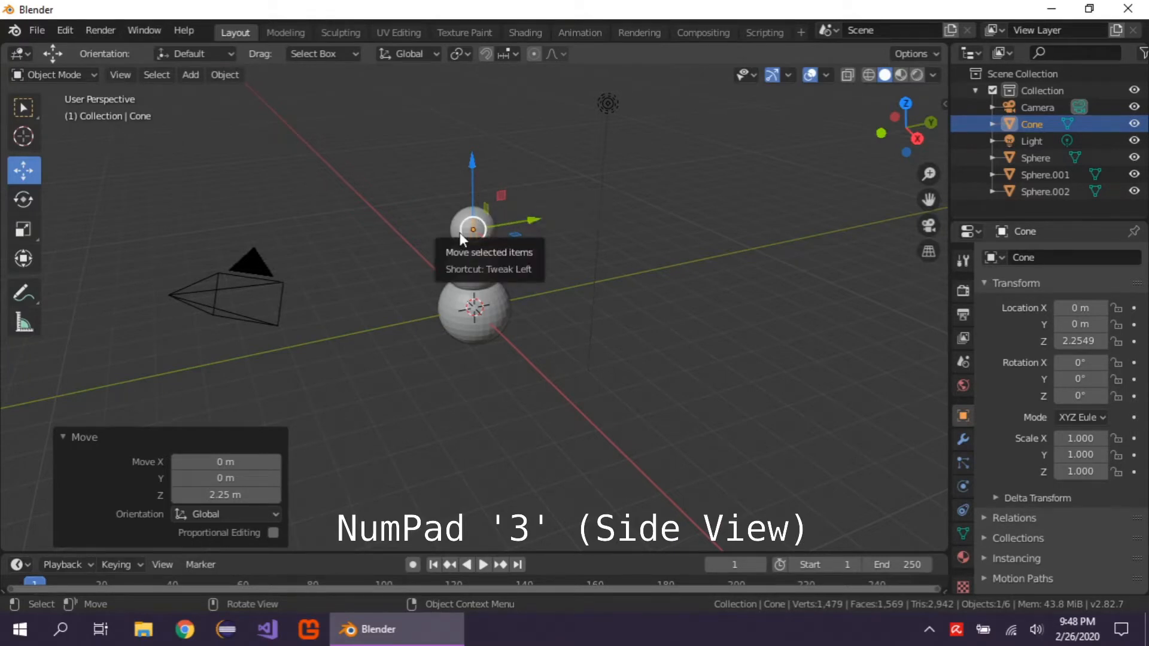
# In the right side view, rotate the cone by -90° and move it about -0.9 m along Y as the nose.
pyautogui.press('KP_3')
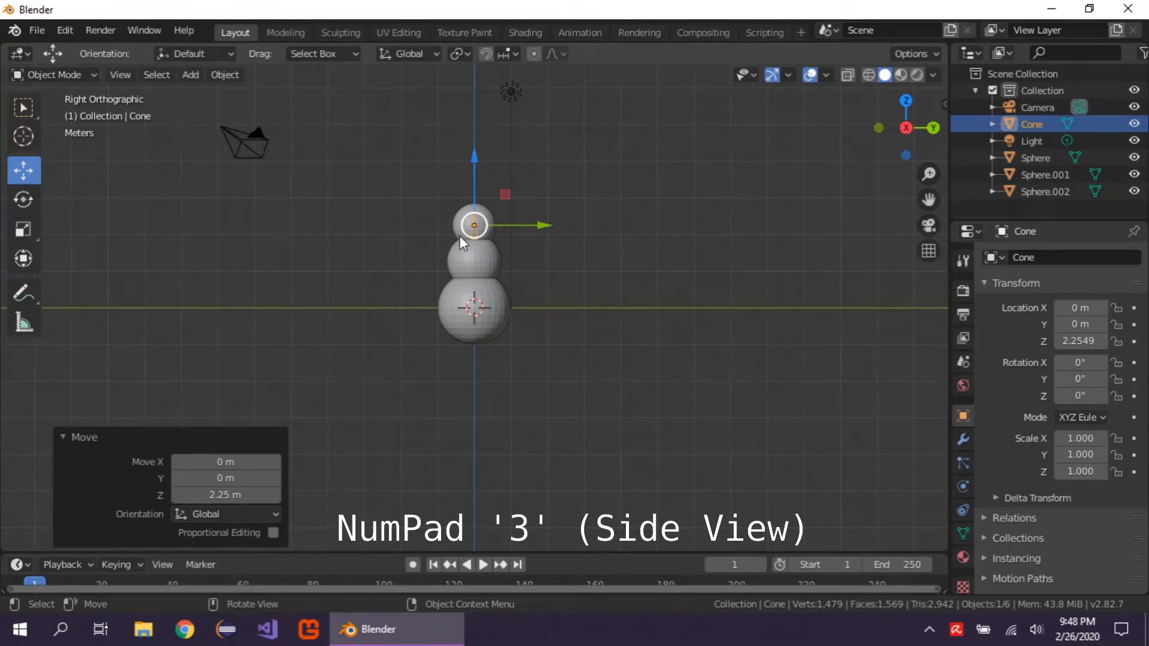
pyautogui.press('r')
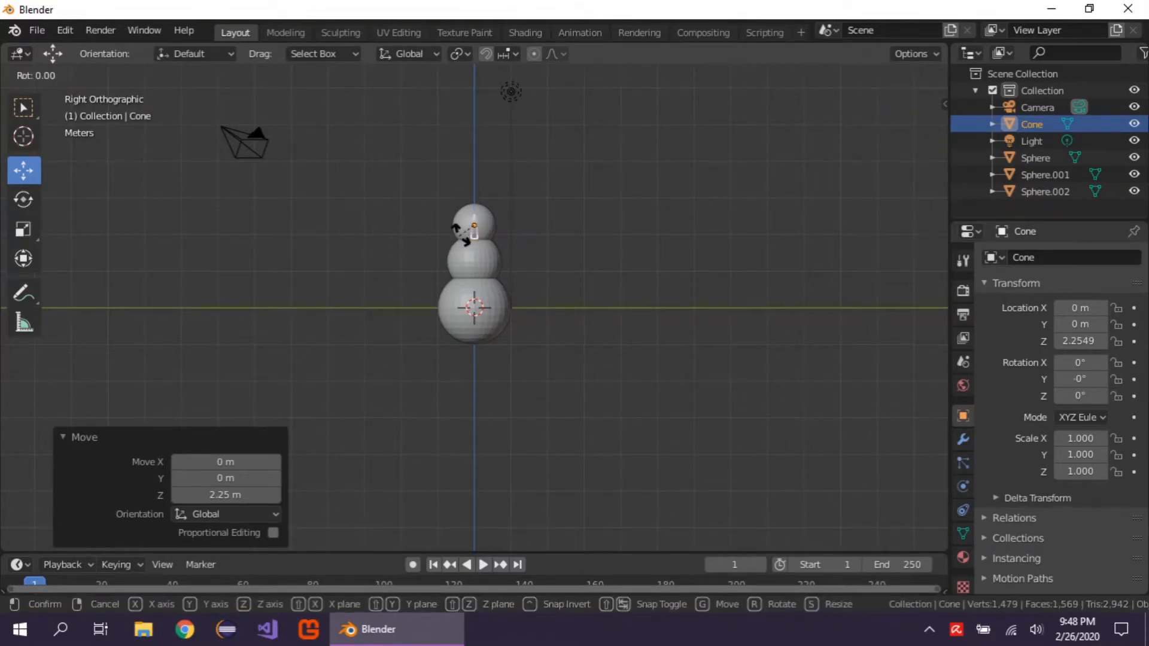
pyautogui.write('-90')
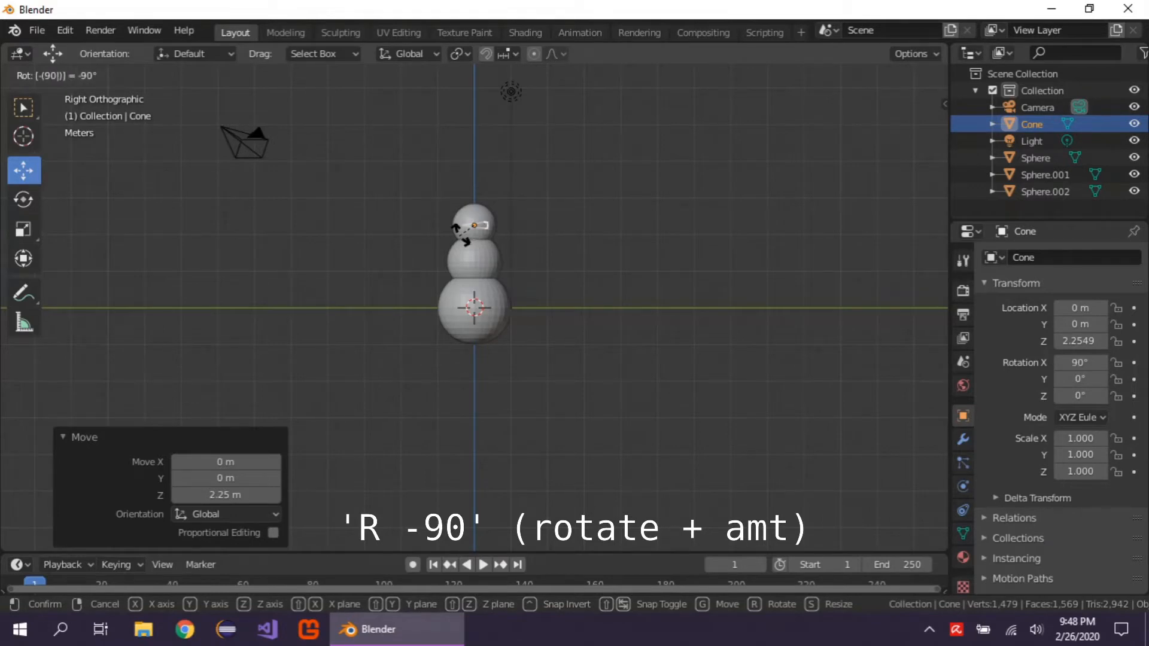
pyautogui.press('Return')
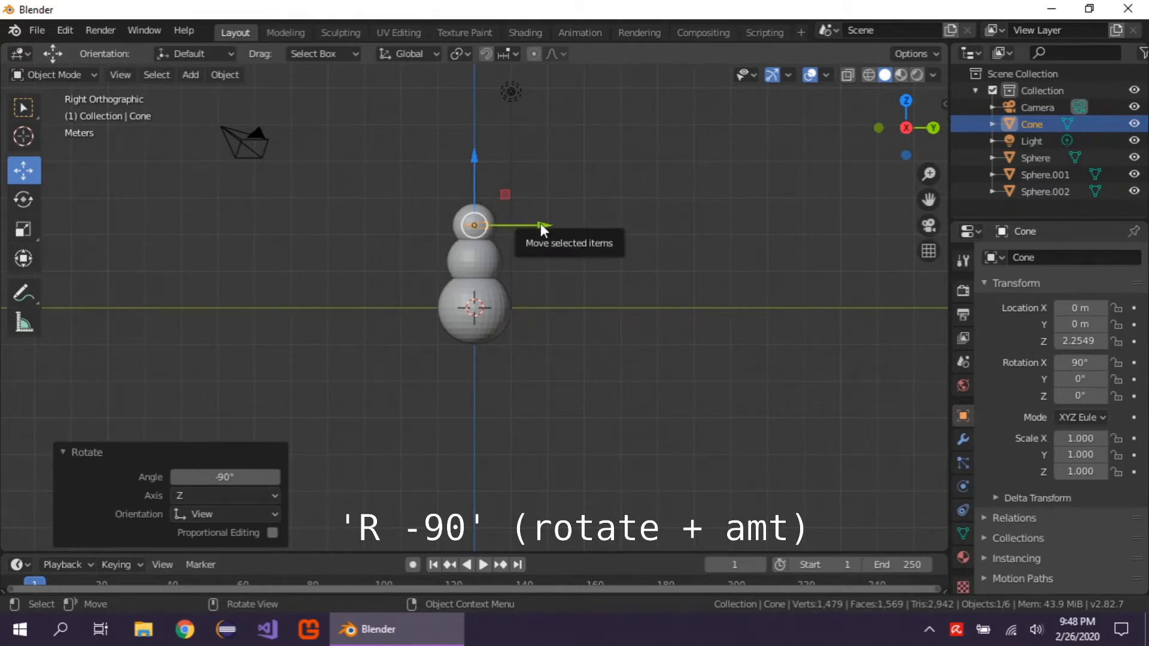
pyautogui.moveTo(540, 223); pyautogui.dragTo(497, 229)
pyautogui.scroll(3, 461, 295)
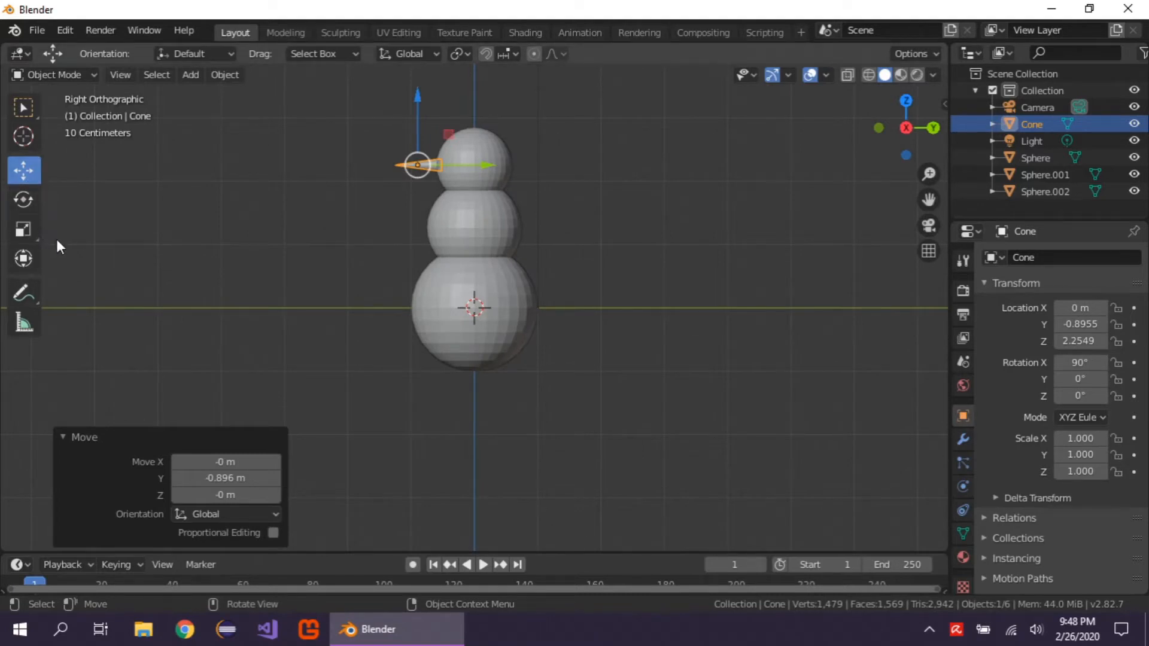
# Add a cylinder with a radius of 0.1 m and a depth of 0.1 m for an eye.
pyautogui.click(182, 79)
pyautogui.moveTo(209, 95)
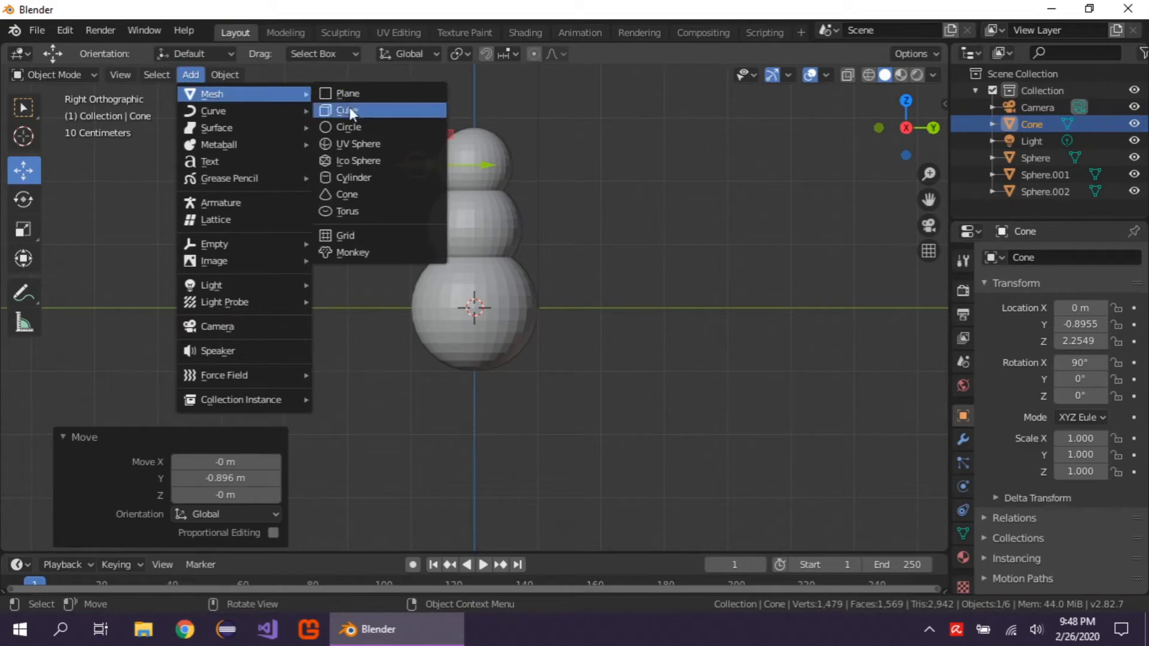
pyautogui.click(352, 178)
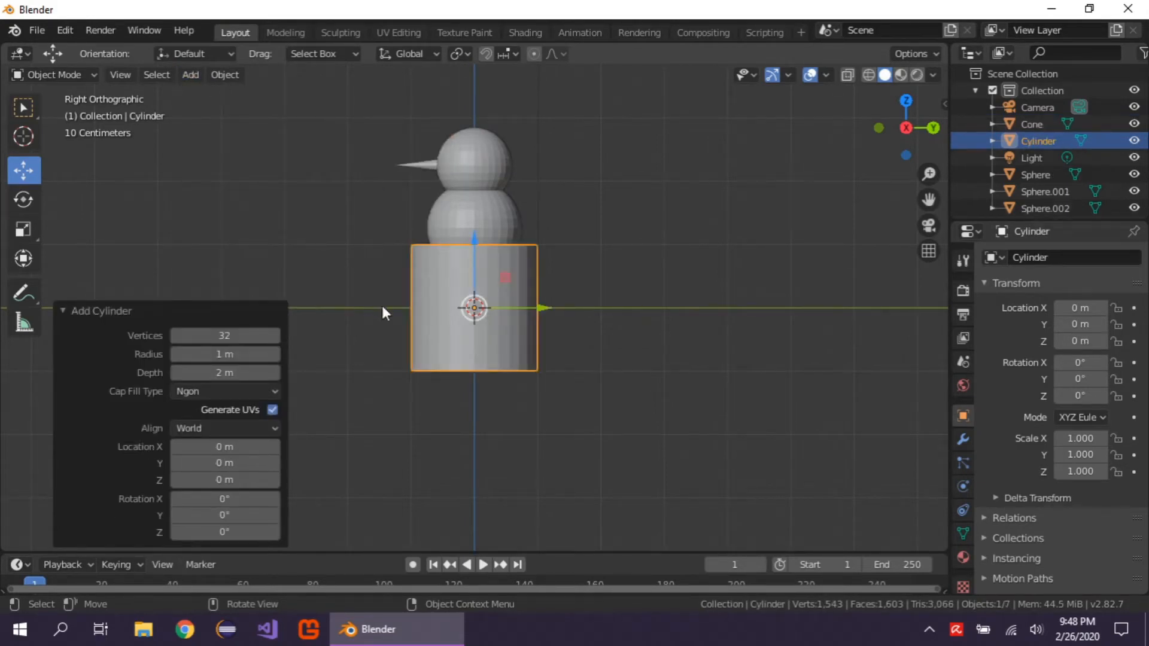
pyautogui.click(254, 356)
pyautogui.write('0.1')
pyautogui.press('Return')
pyautogui.click(250, 371)
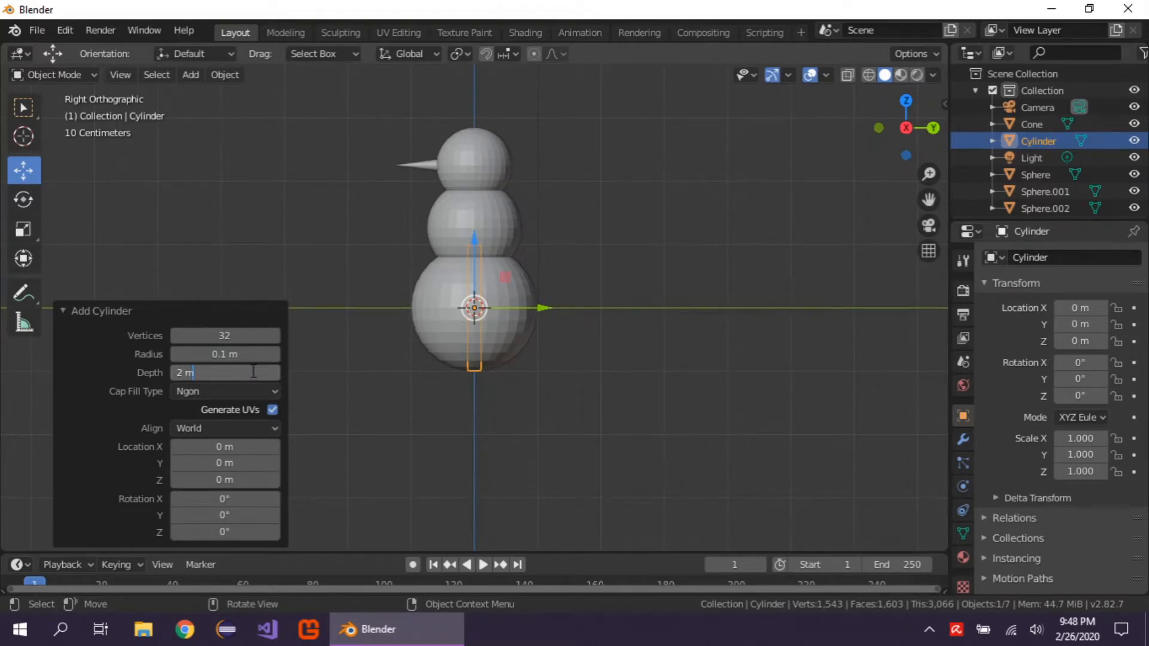
pyautogui.press('BackSpace')
pyautogui.press('BackSpace')
pyautogui.write('0.1')
pyautogui.press('Return')
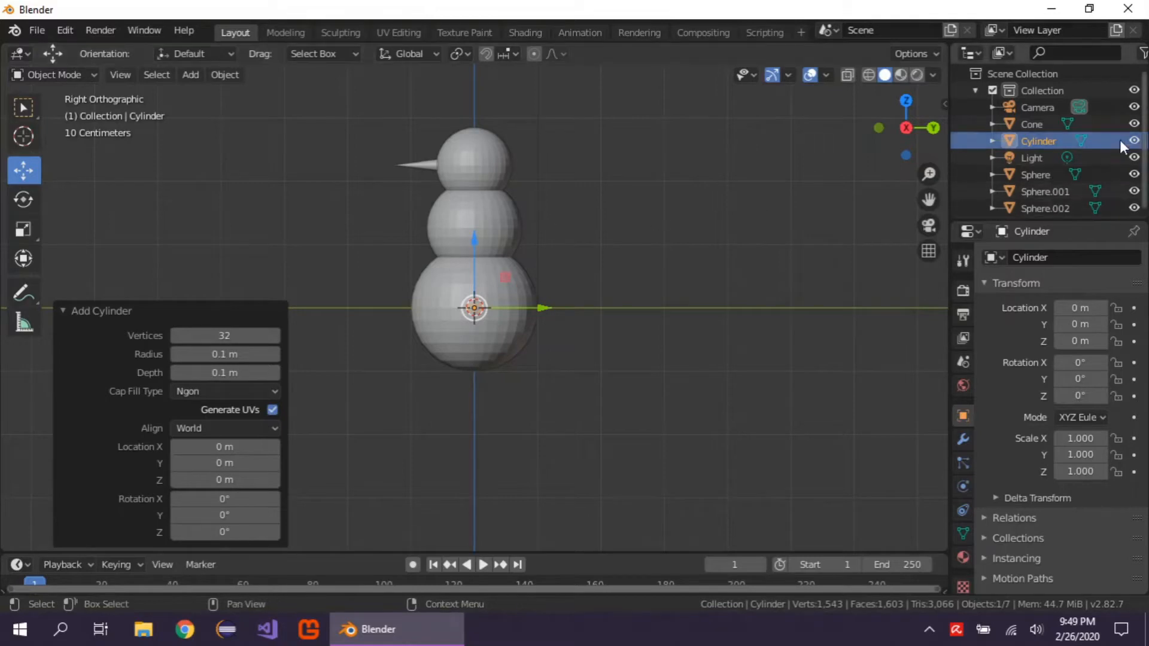
# Hide the base sphere and rotate the small cylinder by 90° in the side view.
pyautogui.click(1133, 174)
pyautogui.write('r')
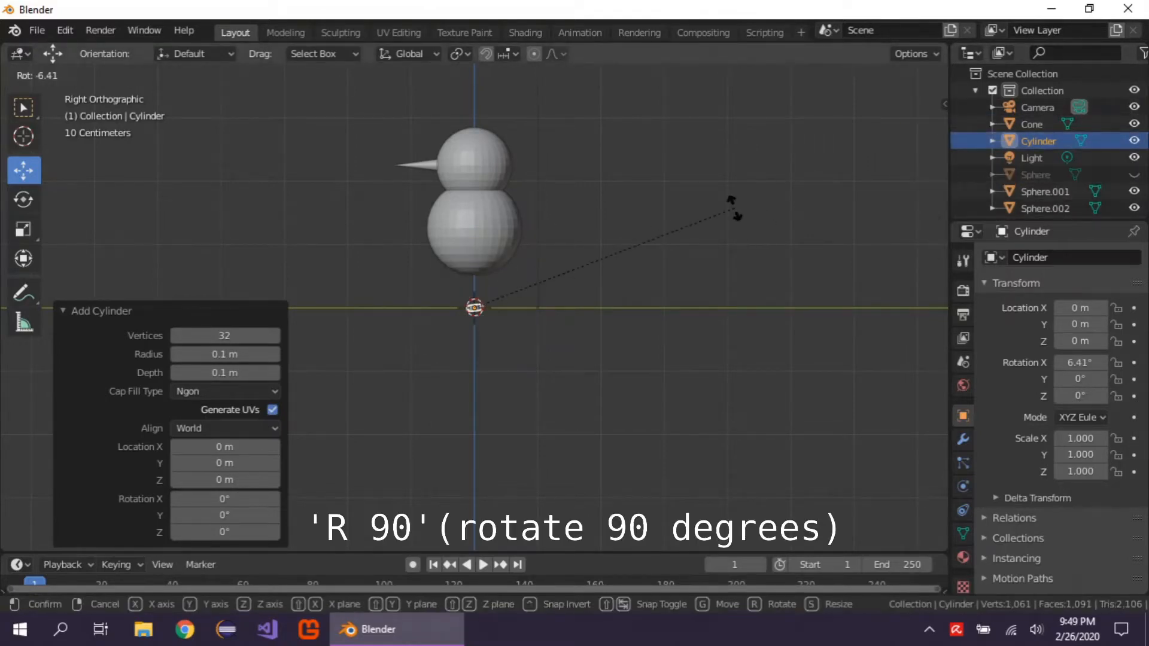
pyautogui.write('90')
pyautogui.press('Return')
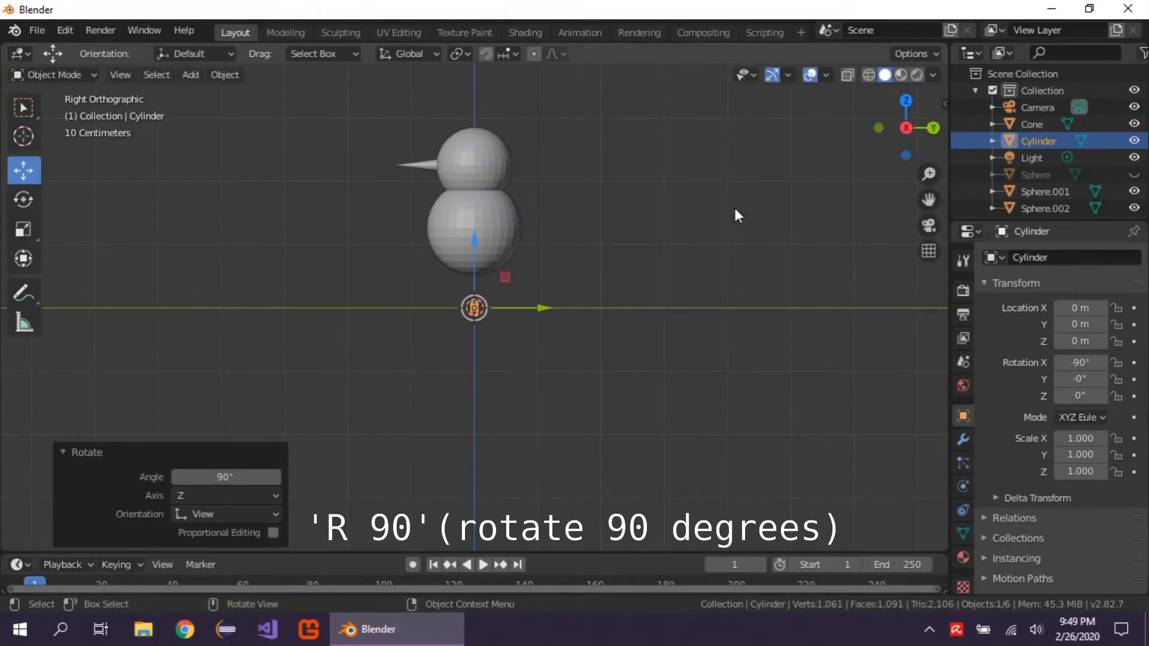
# Move the cylinder onto the head's face as an eye, at about X -0.31 m, Y -0.53 m, Z 2.52 m.
pyautogui.moveTo(475, 236); pyautogui.dragTo(479, 69)
pyautogui.moveTo(544, 147); pyautogui.dragTo(510, 148)
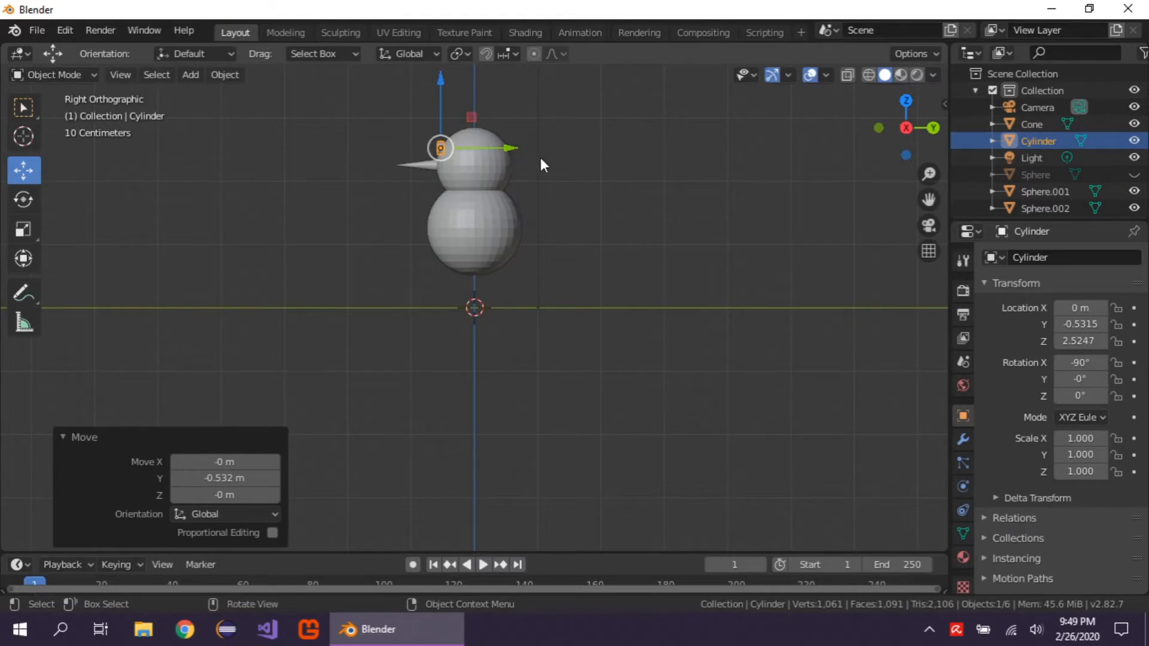
pyautogui.press('KP_1')
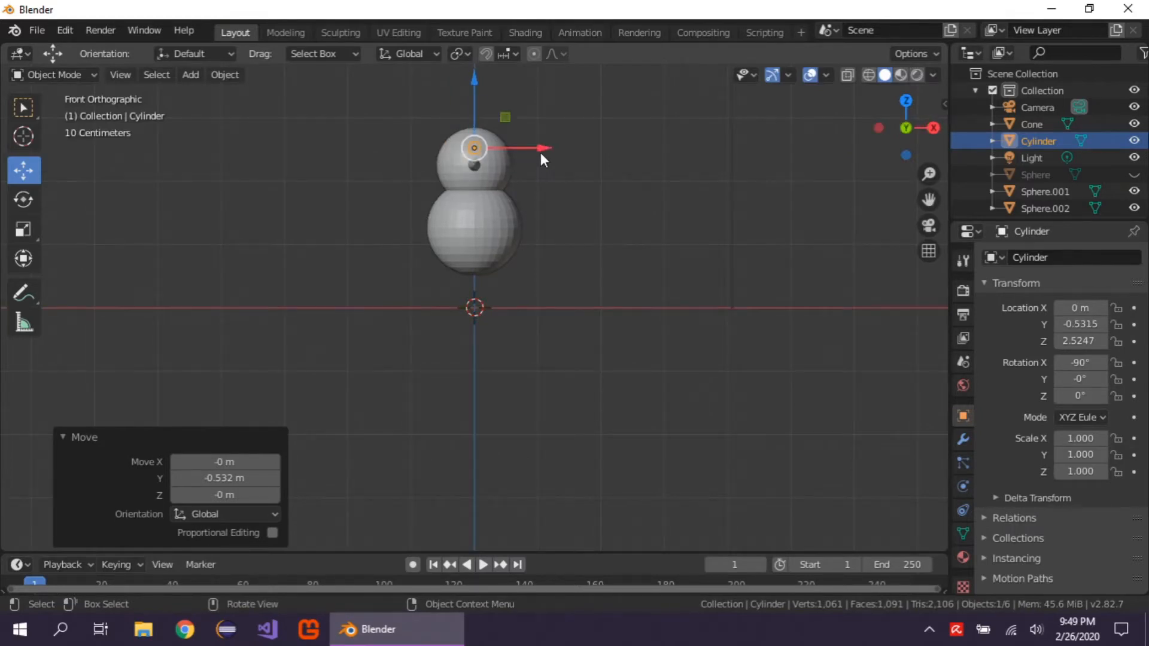
pyautogui.moveTo(540, 148); pyautogui.dragTo(518, 148)
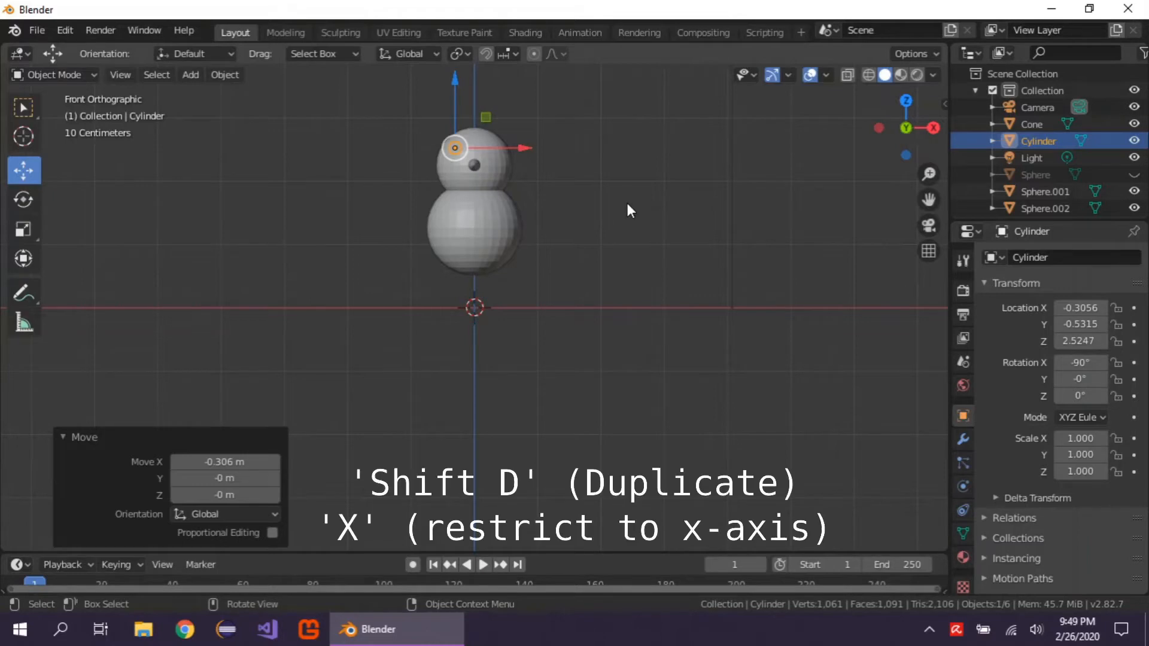
# Duplicate the eye cylinder and place the copy about 0.57 m along the X axis as the second eye.
pyautogui.hotkey('shift', 'd')
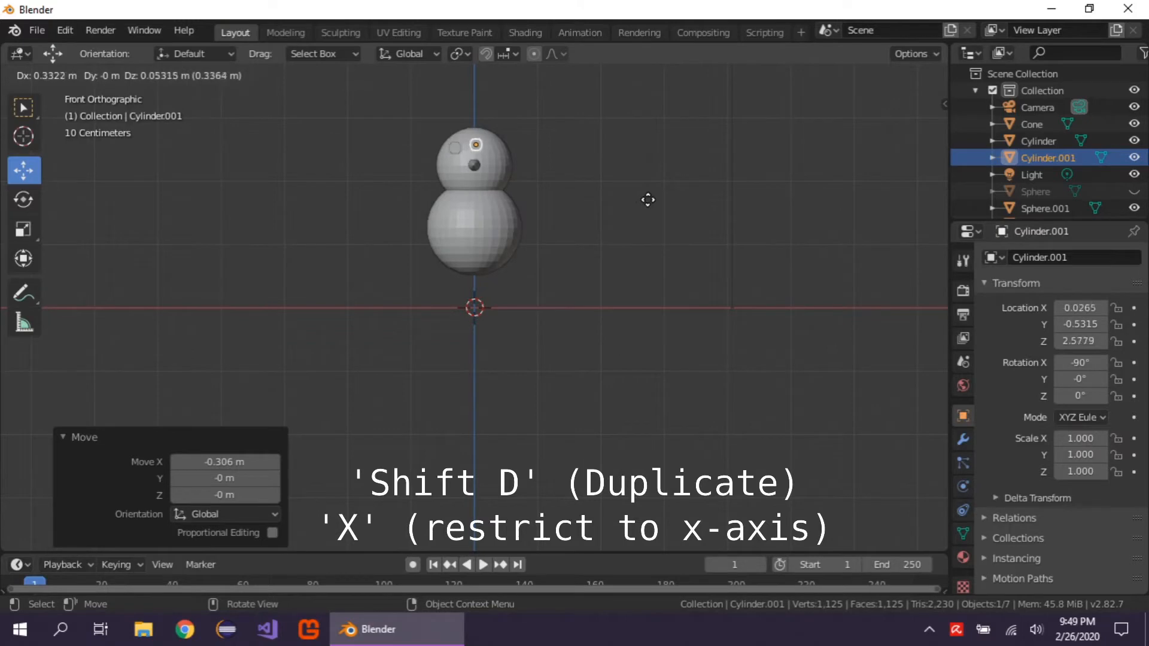
pyautogui.press('x')
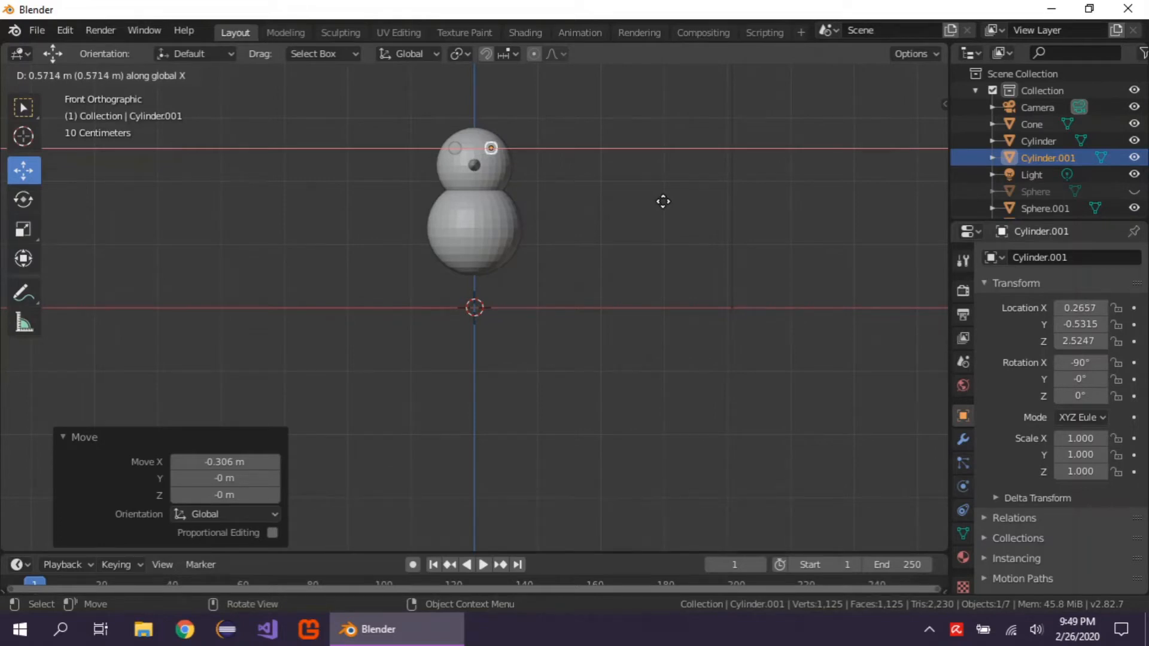
pyautogui.click(663, 201)
# Move the original eye inward to about X -0.24 m and unhide the base sphere.
pyautogui.click(455, 145)
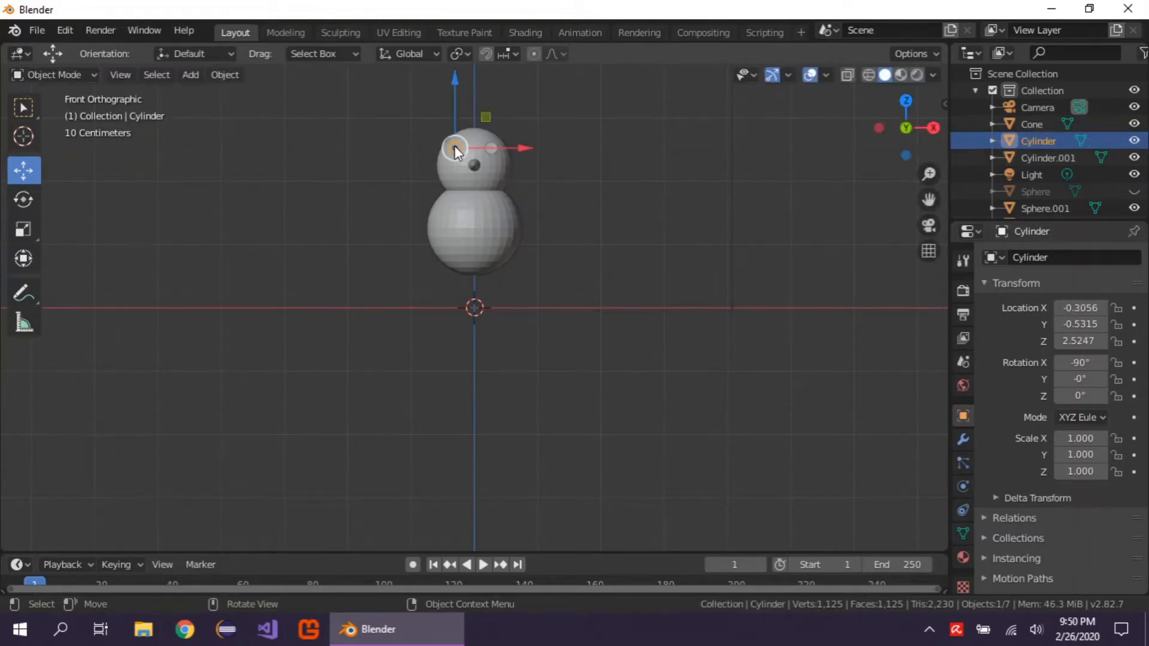
pyautogui.moveTo(523, 145); pyautogui.dragTo(526, 147)
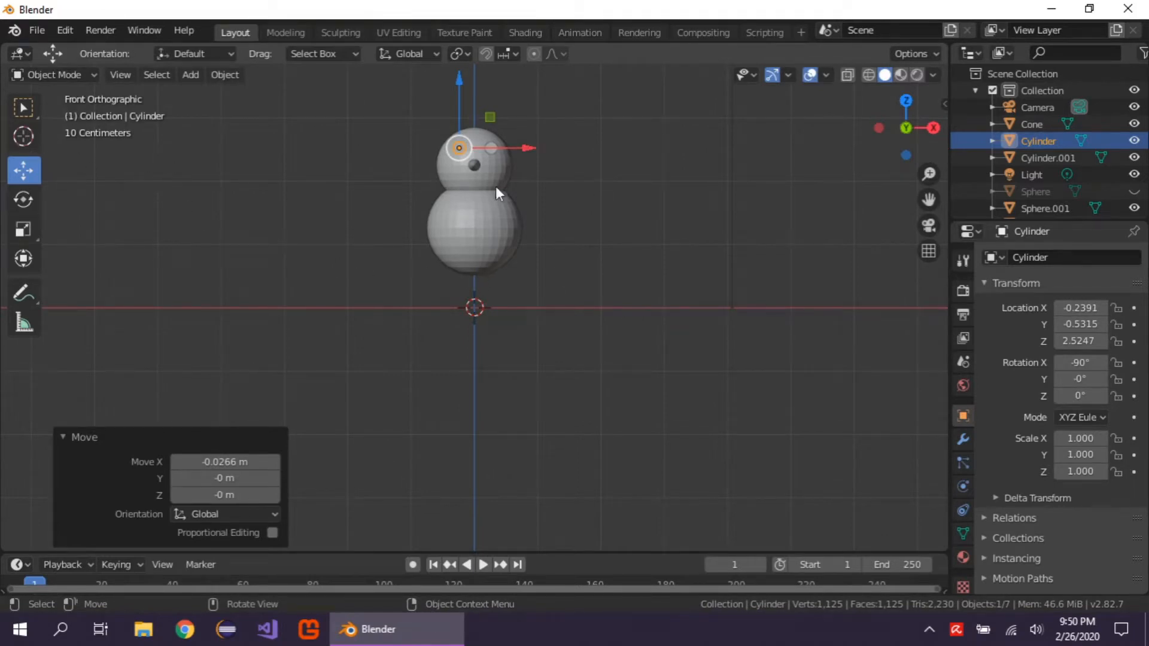
pyautogui.click(1133, 192)
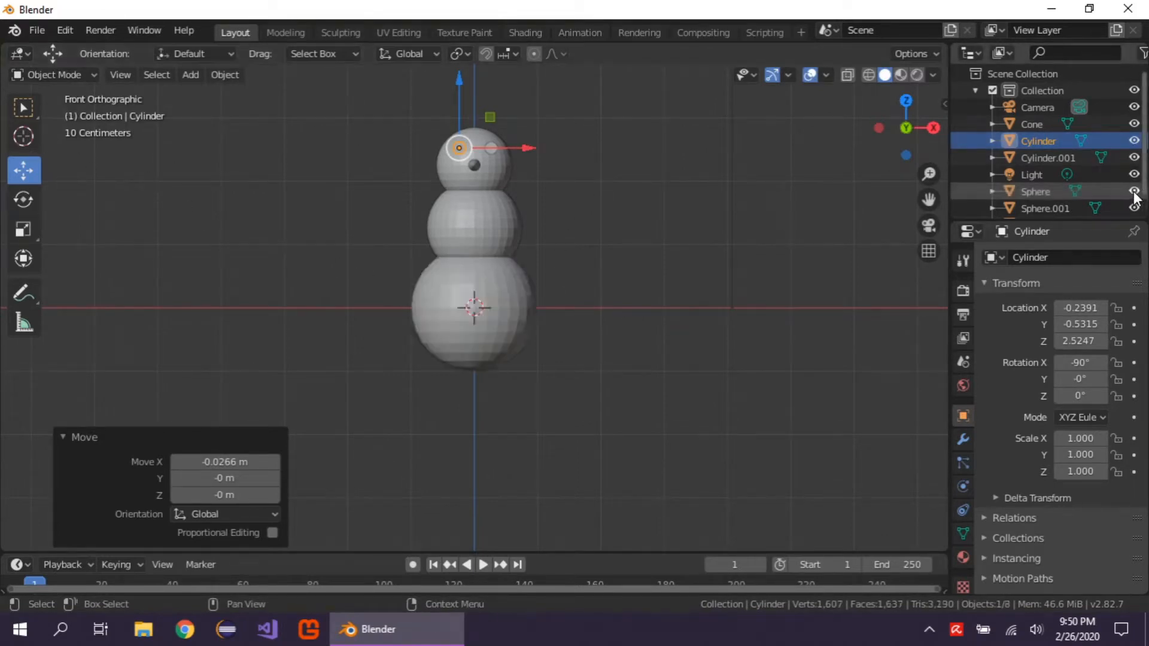
# Save the project as snowman_example.blend in the 3D Assets folder.
pyautogui.click(38, 30)
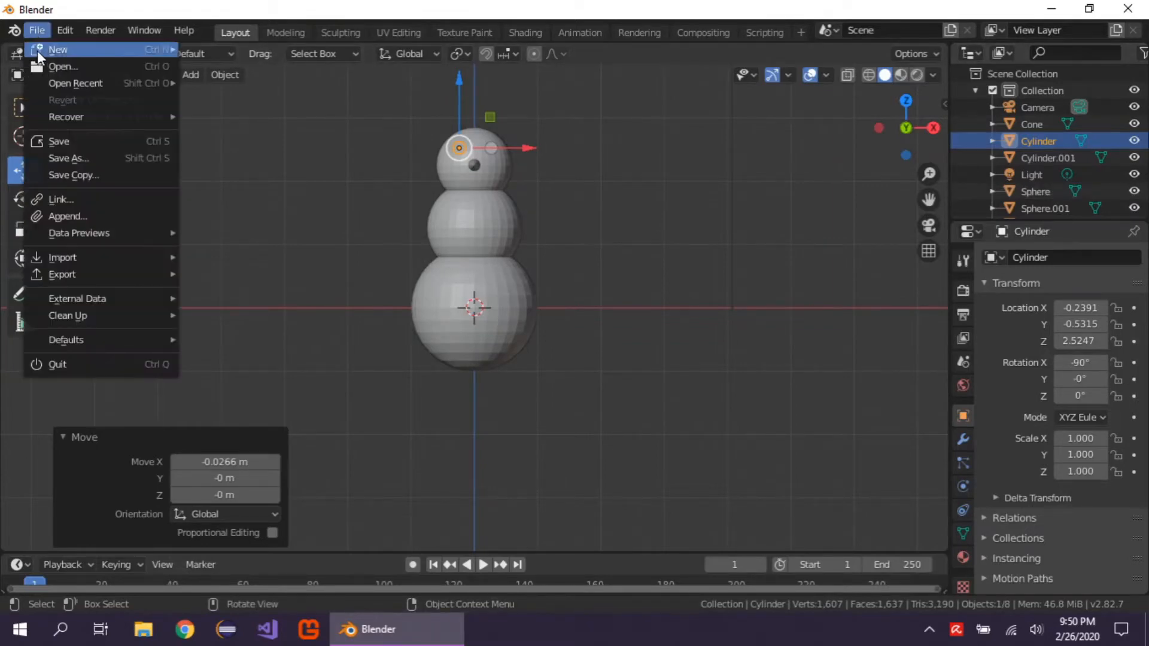
pyautogui.click(119, 159)
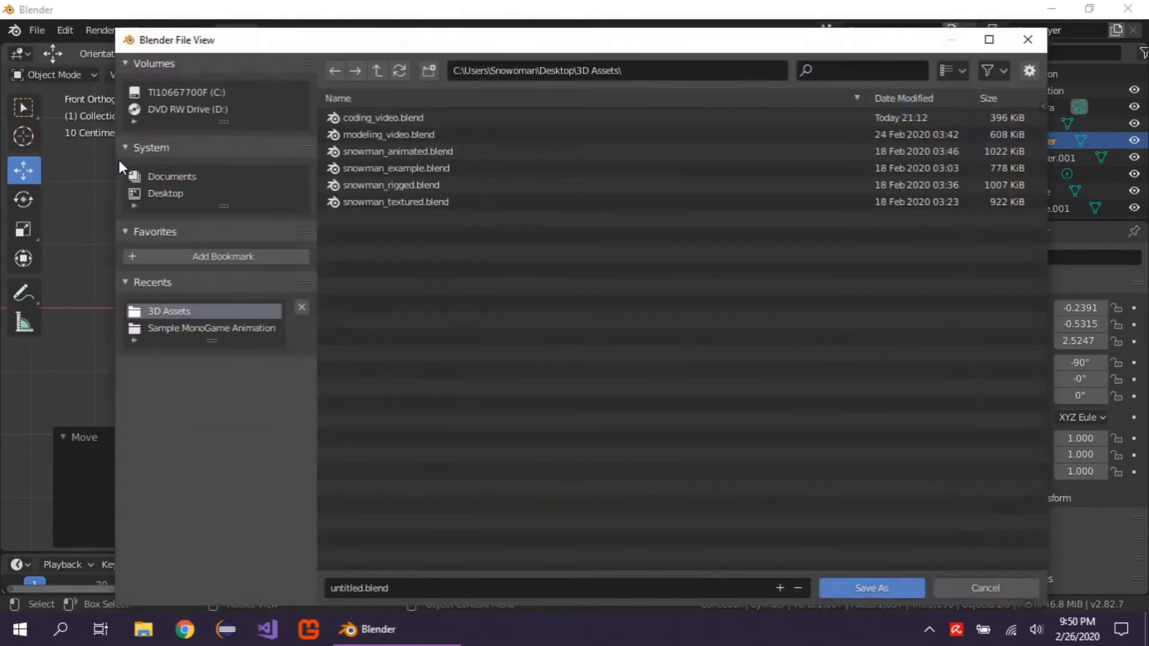
pyautogui.click(400, 590)
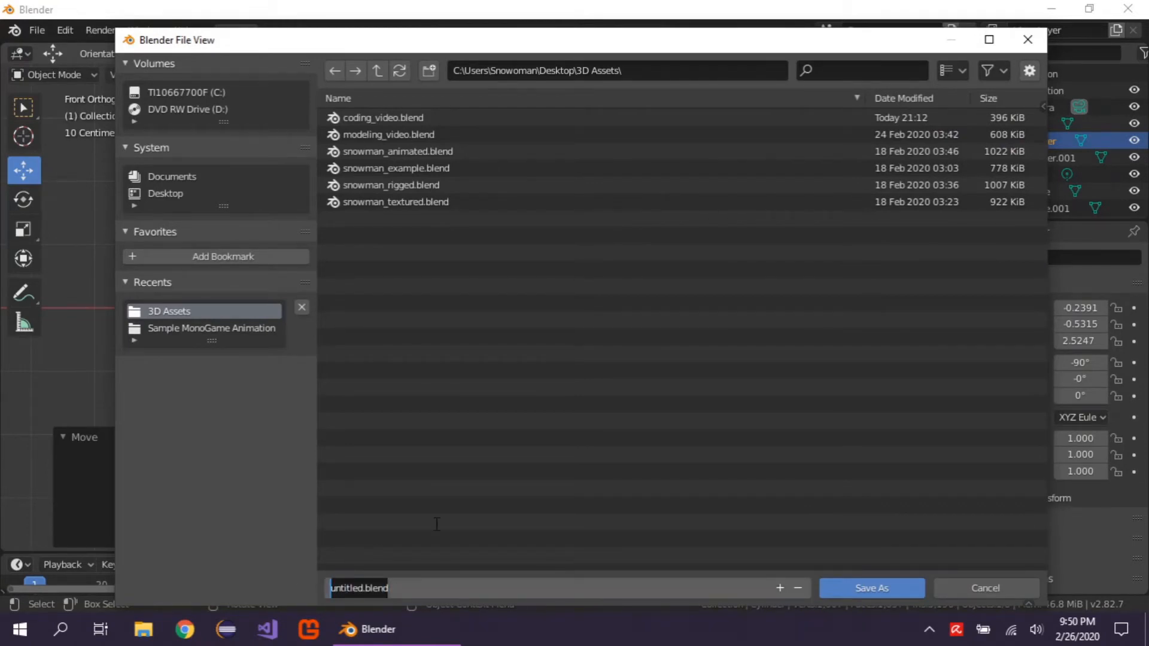
pyautogui.write('snowman')
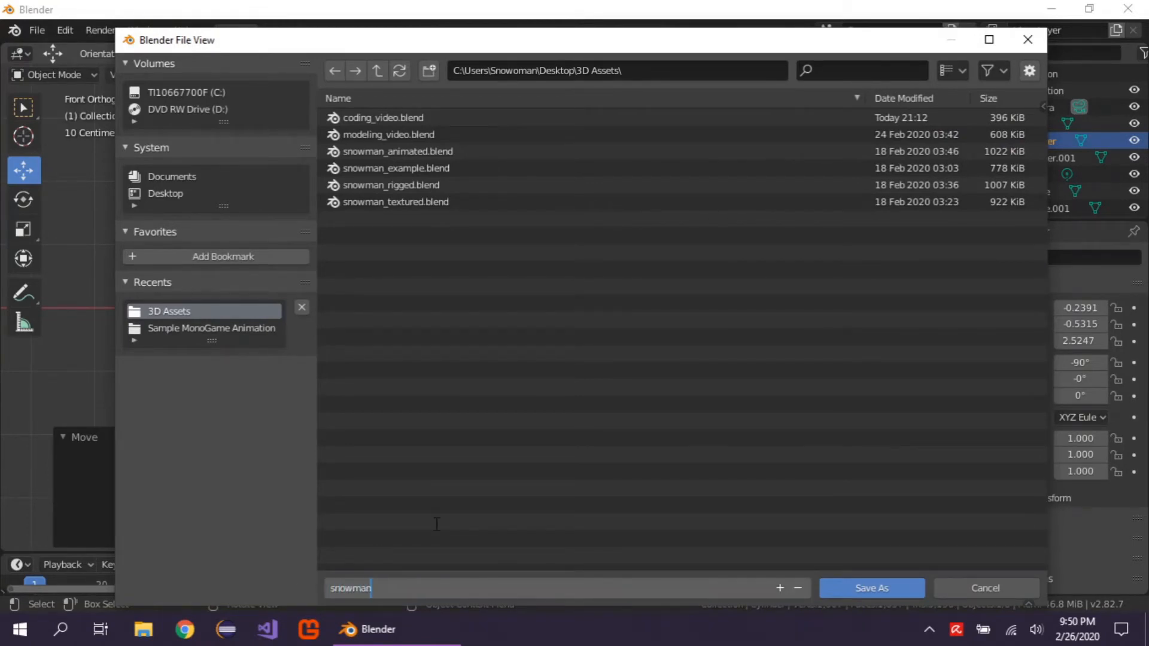
pyautogui.write('F_example')
pyautogui.press('Left')
pyautogui.press('Left')
pyautogui.press('BackSpace')
pyautogui.click(874, 588)
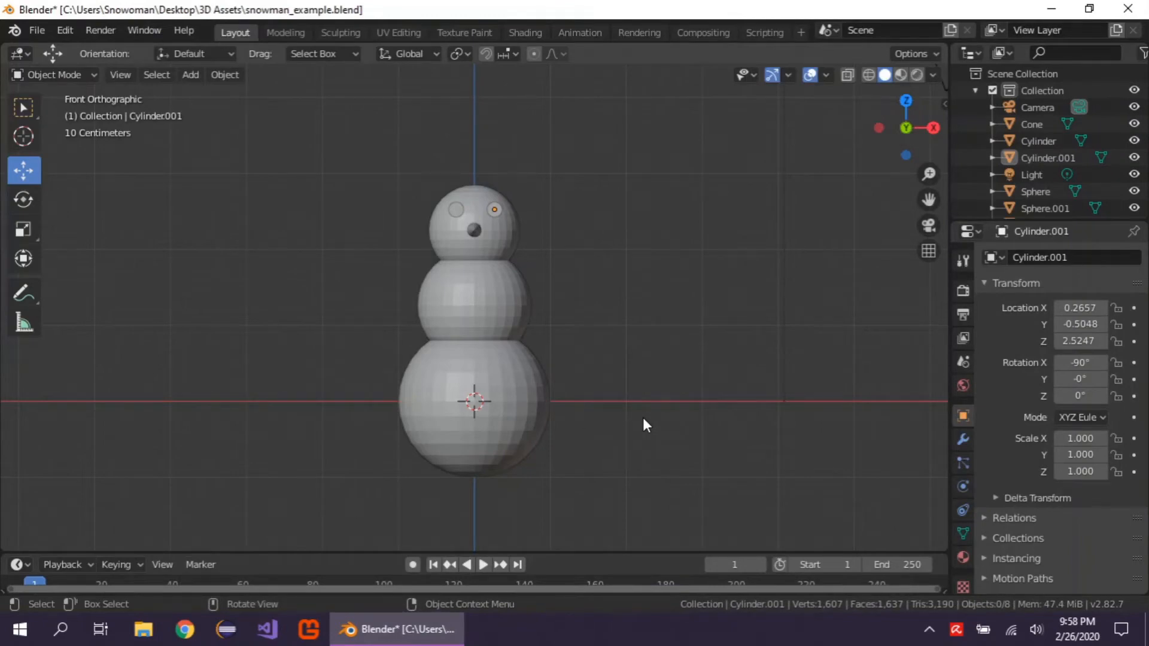
# Switch to the Shading workspace and create a new material for the snowman's base sphere.
pyautogui.click(523, 34)
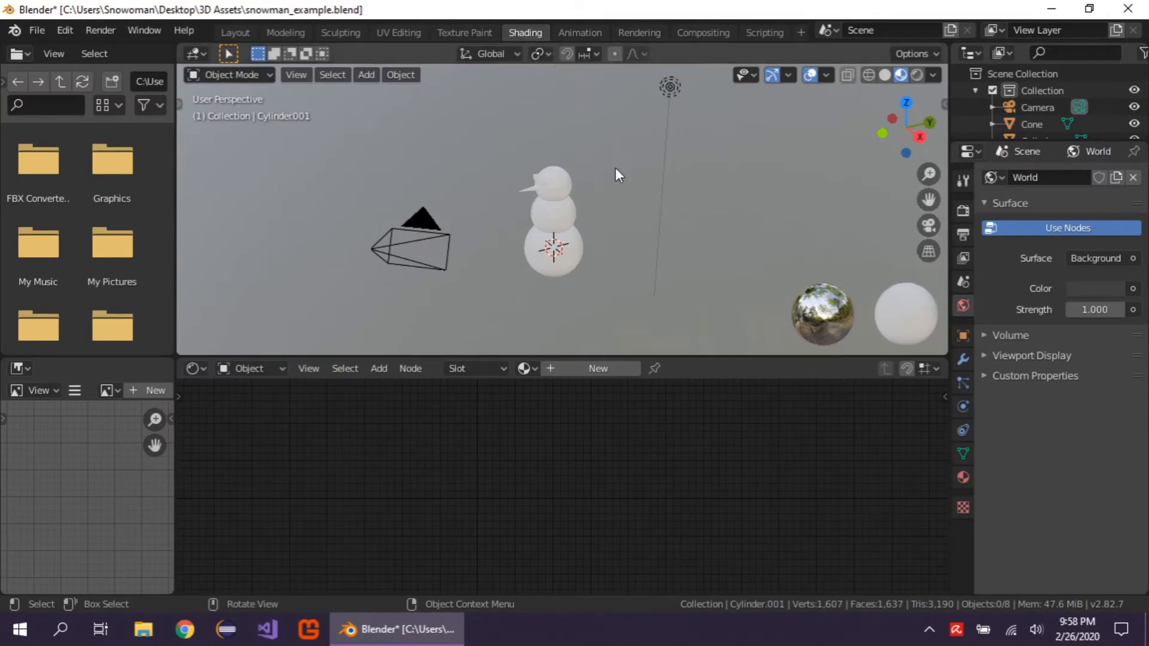
pyautogui.click(570, 259)
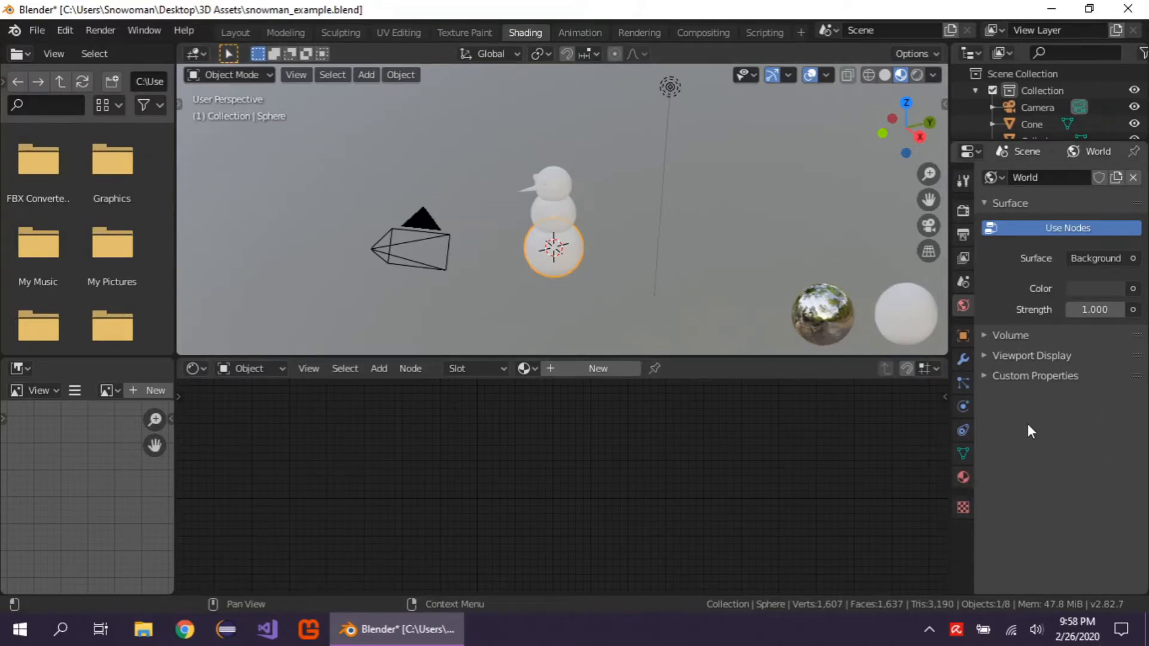
pyautogui.click(962, 477)
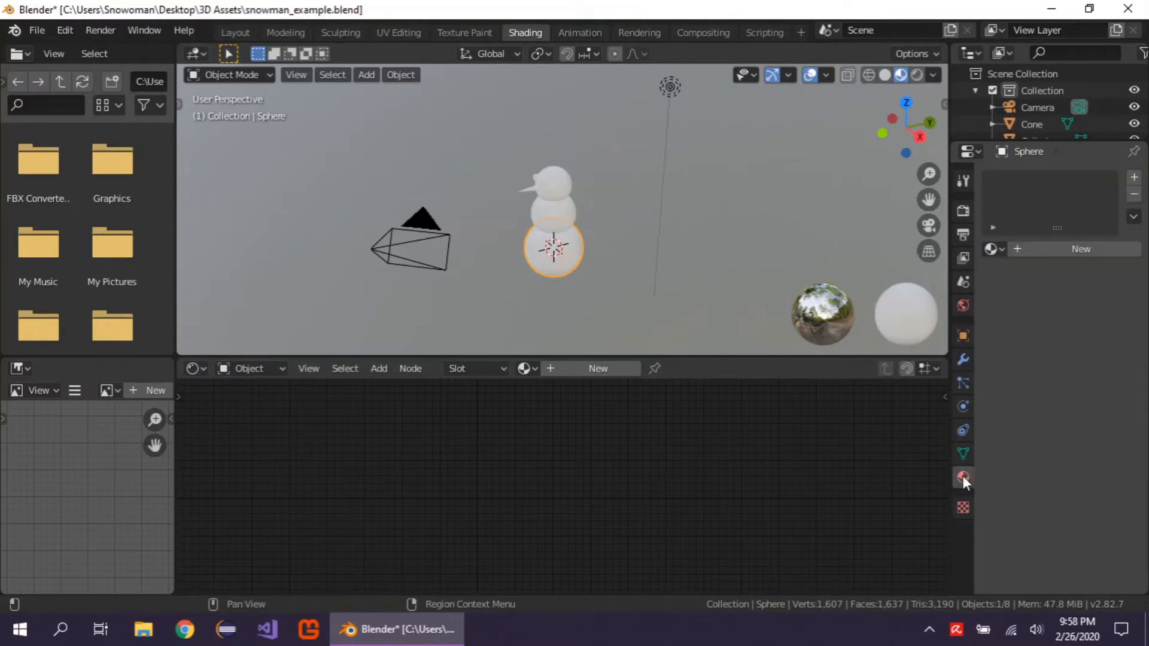
pyautogui.click(1080, 249)
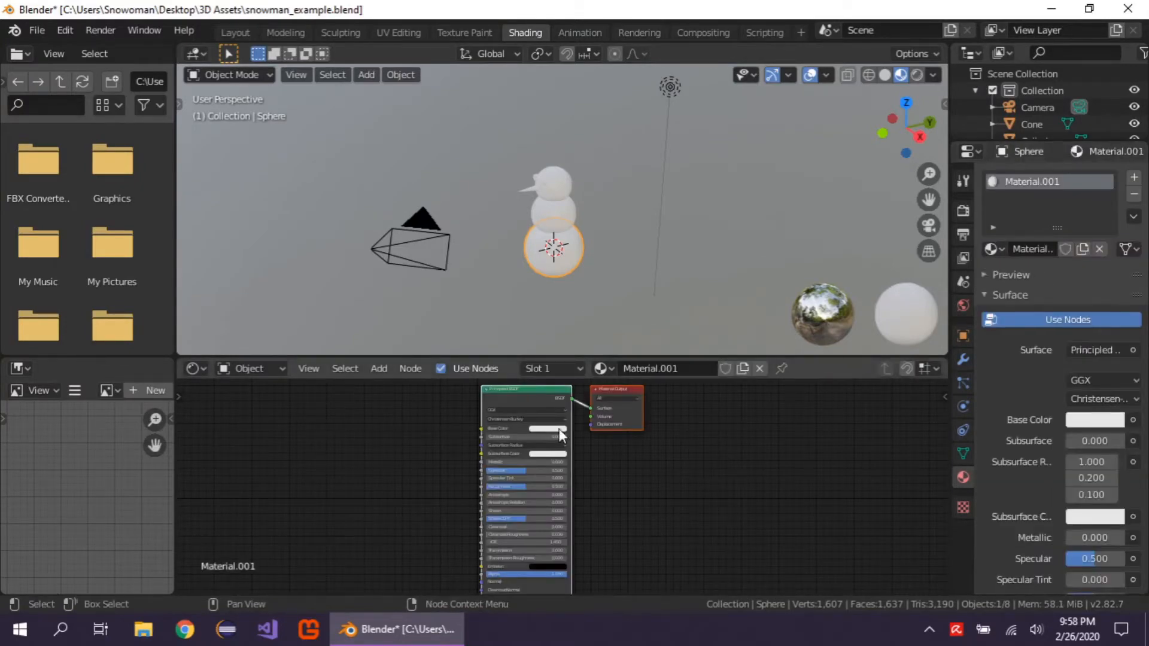
# Add an Image Texture node to the base sphere's material and load snow.png into it.
pyautogui.click(382, 368)
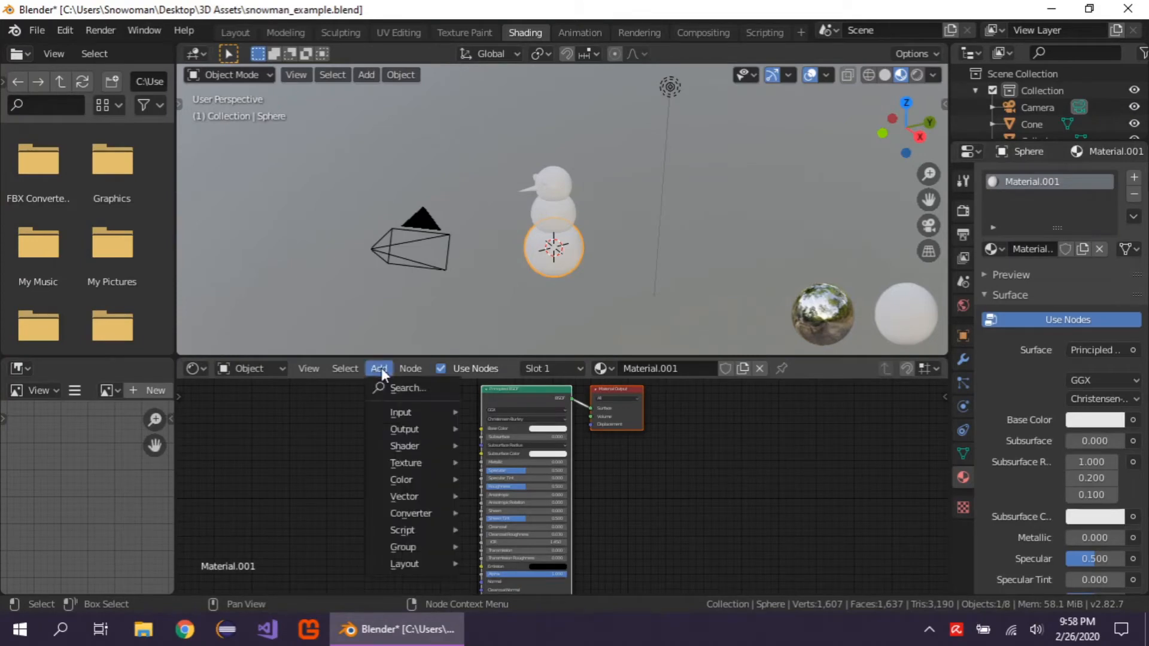
pyautogui.moveTo(443, 476)
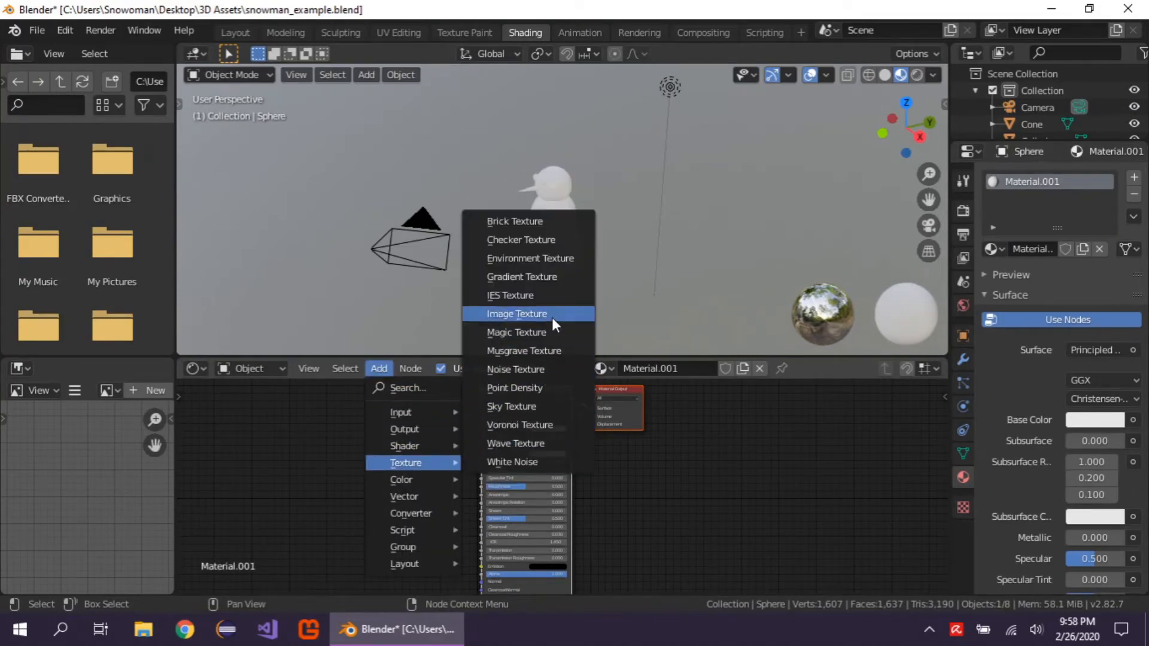
pyautogui.click(552, 316)
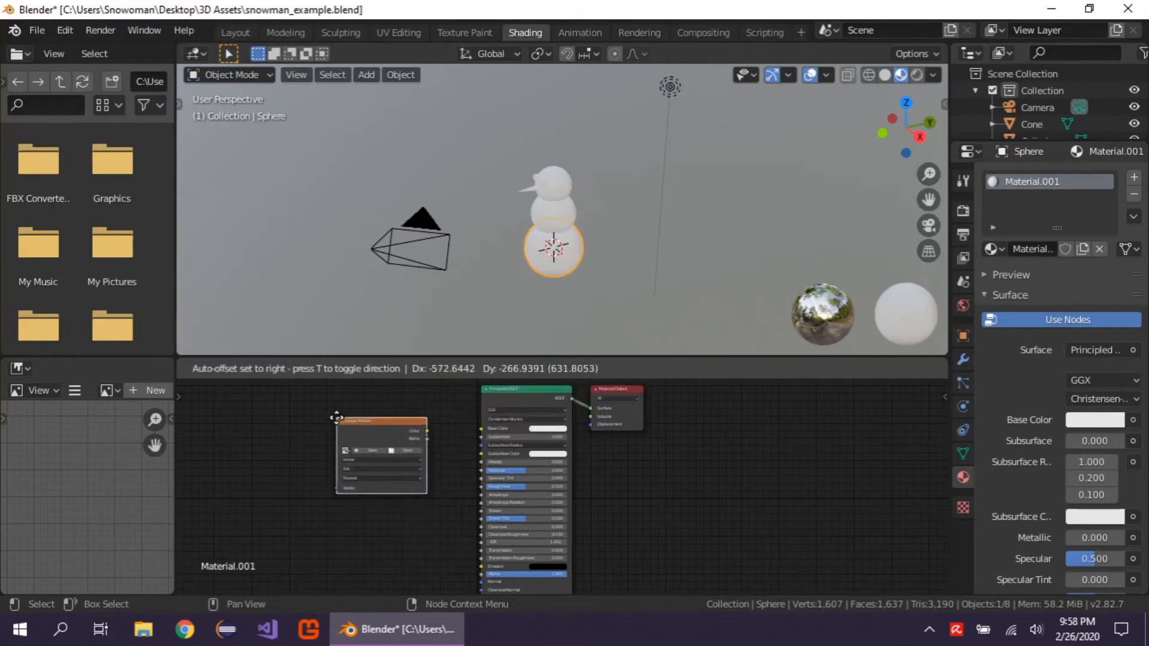
pyautogui.click(337, 418)
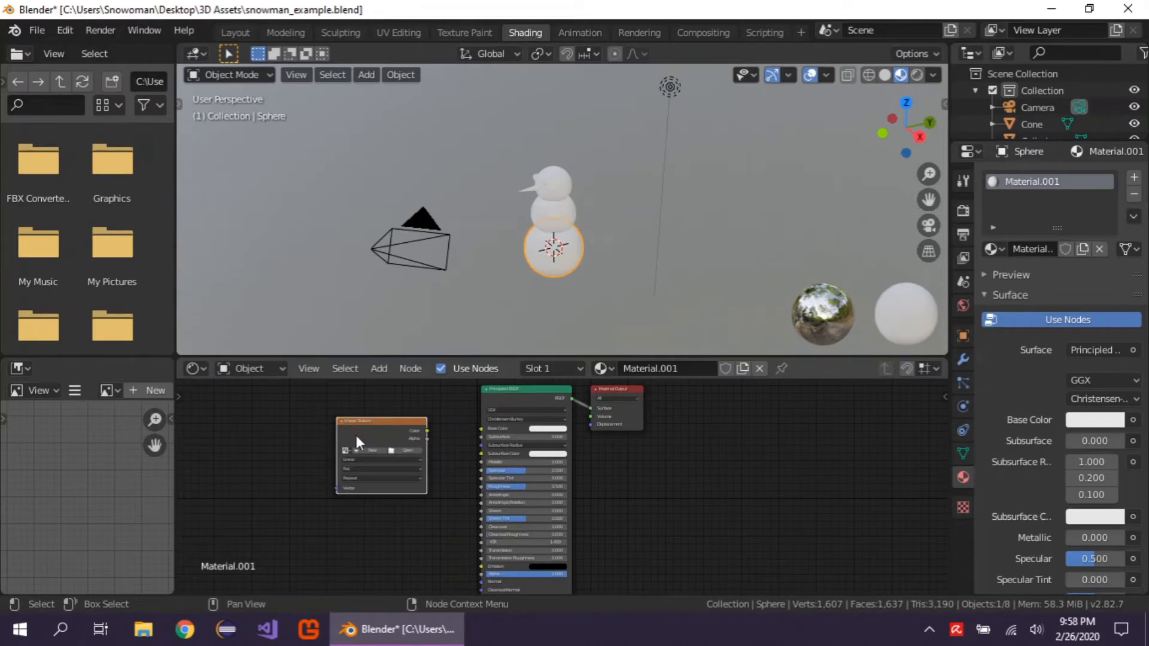
pyautogui.click(416, 453)
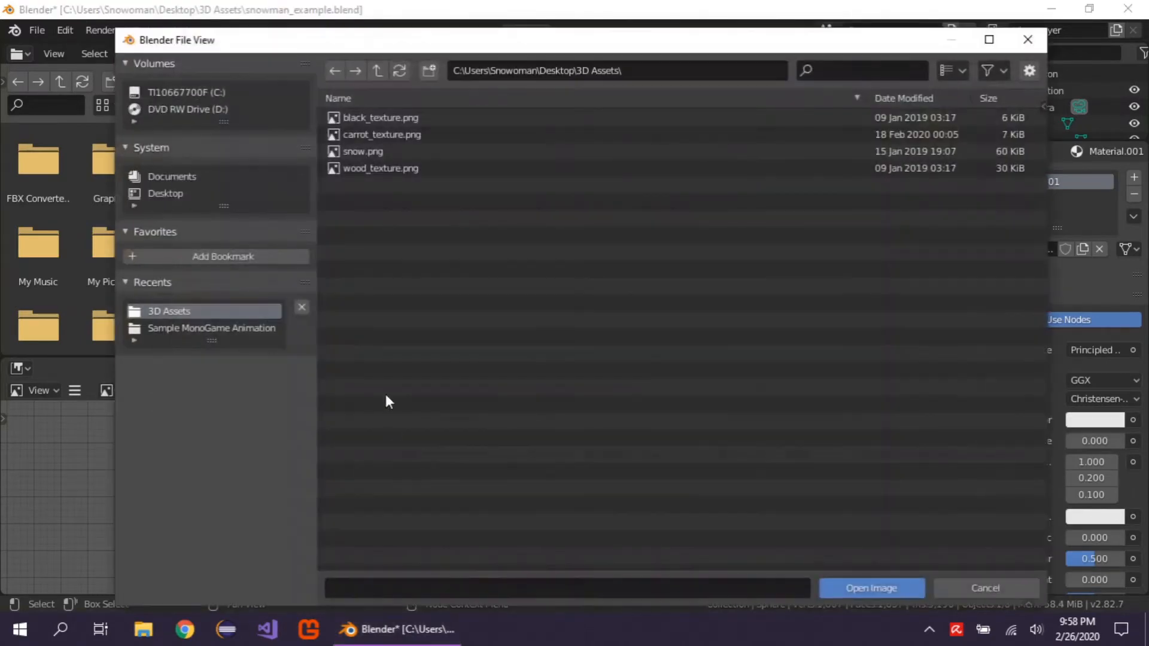
pyautogui.doubleClick(400, 153)
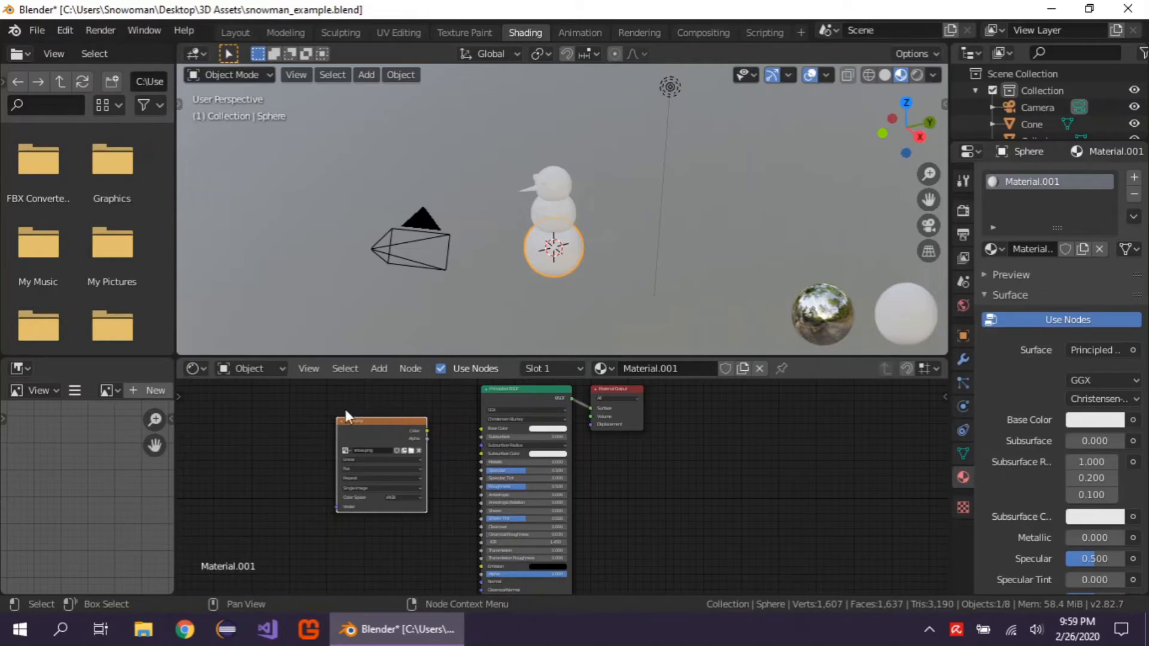
# Place the snow texture node nearer the Principled BSDF and connect its Color output to Base Color.
pyautogui.moveTo(374, 418); pyautogui.dragTo(396, 421)
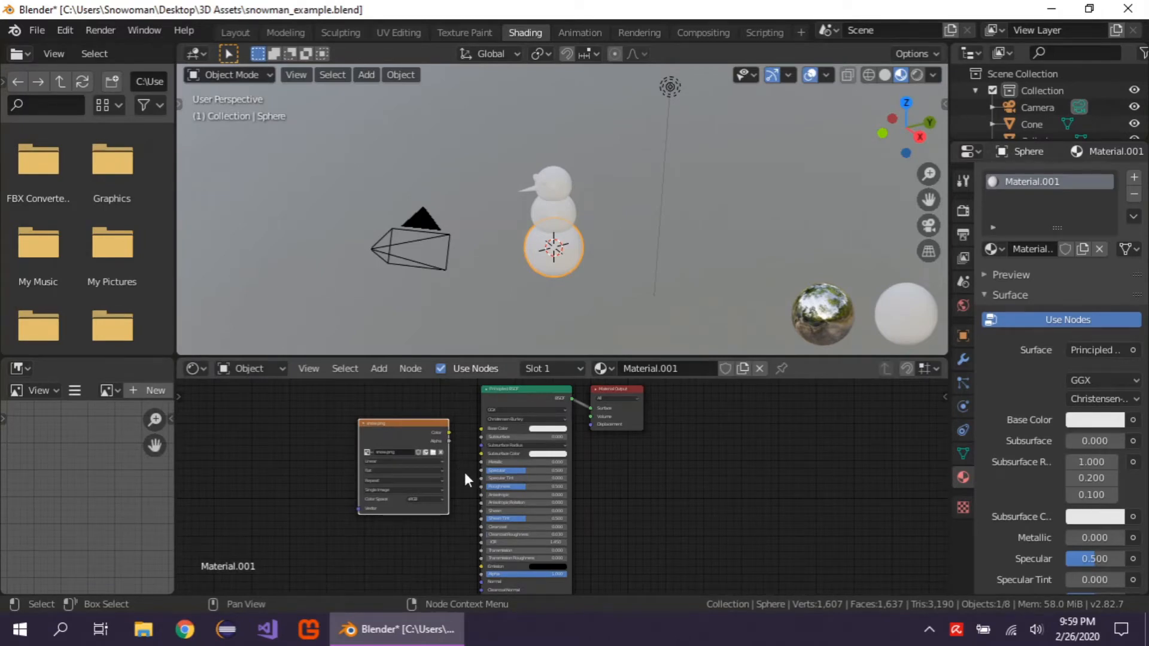
pyautogui.scroll(1, 461, 478)
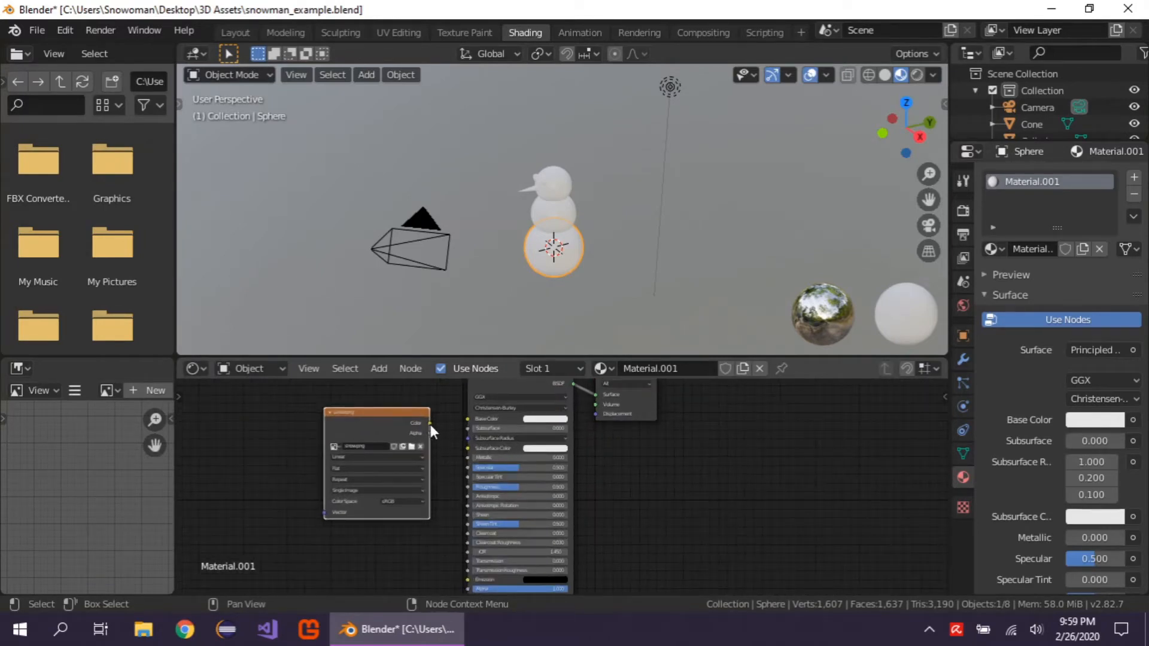
pyautogui.moveTo(430, 424); pyautogui.dragTo(467, 420)
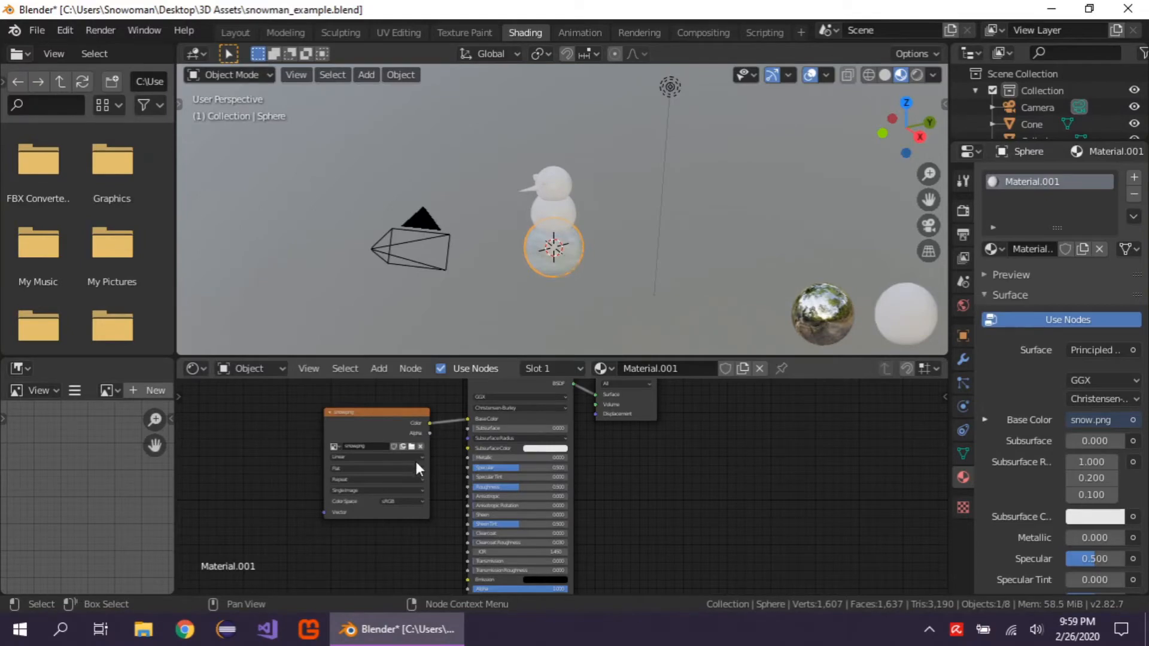
# Give the middle sphere a new material with an Image Texture node using snow.png connected to Base Color.
pyautogui.click(567, 209)
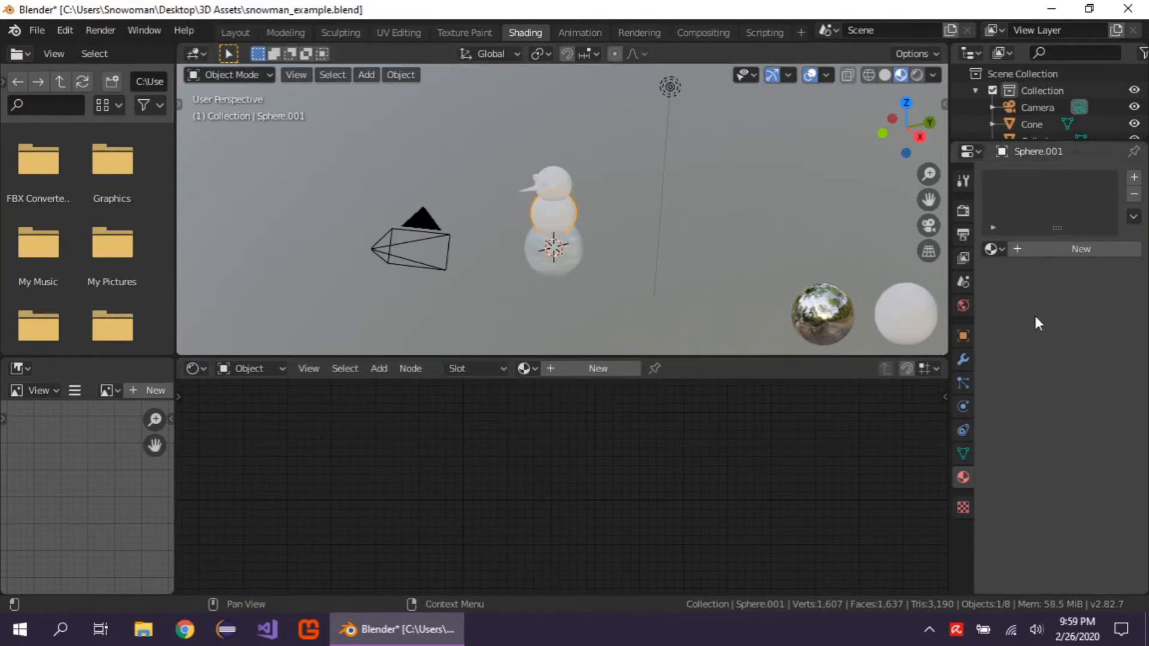
pyautogui.click(1058, 249)
pyautogui.click(377, 368)
pyautogui.moveTo(436, 464)
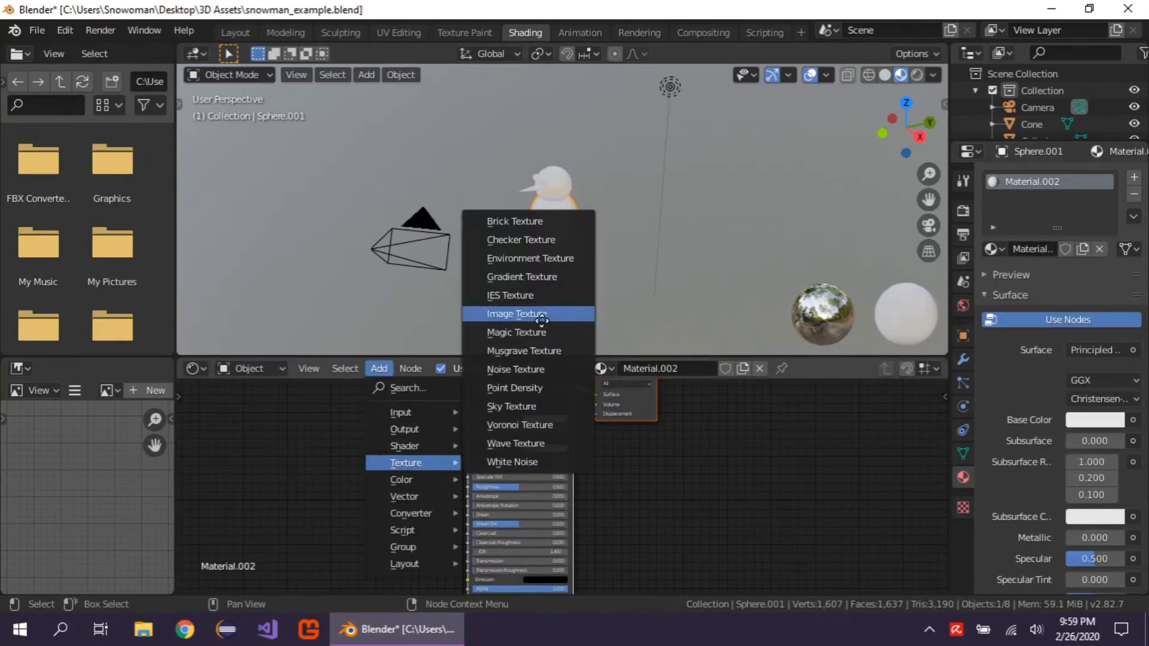
pyautogui.click(526, 313)
pyautogui.moveTo(439, 423); pyautogui.dragTo(467, 419)
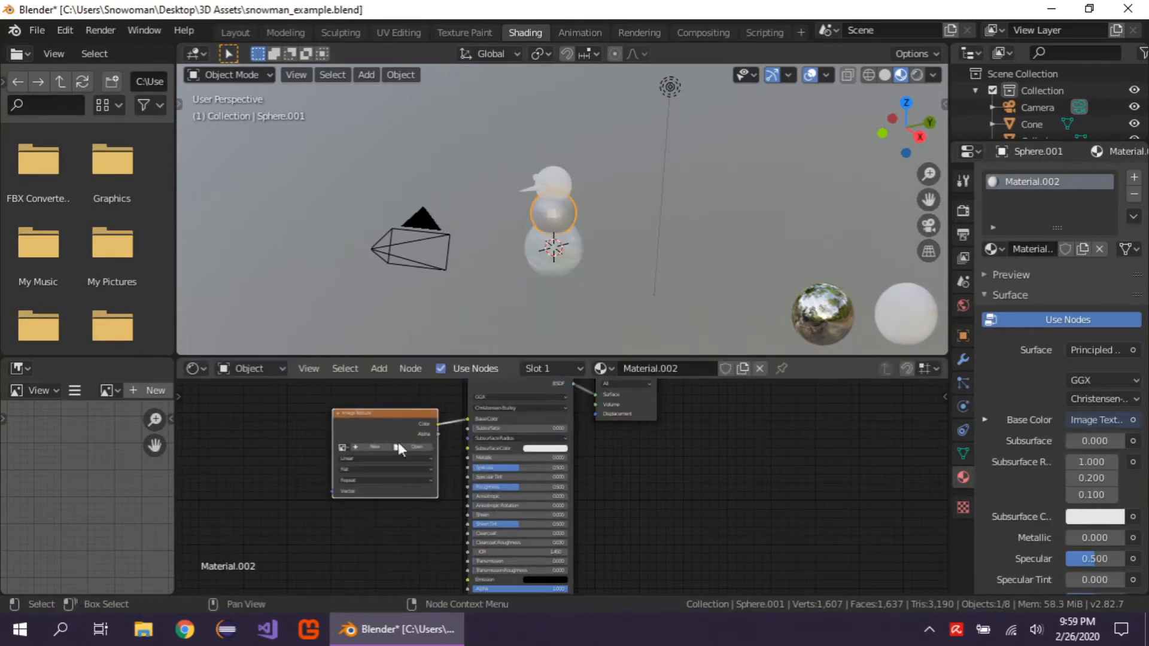
pyautogui.click(398, 446)
pyautogui.doubleClick(383, 151)
# Give the head sphere a new material with a snow.png Image Texture node feeding Base Color.
pyautogui.click(566, 186)
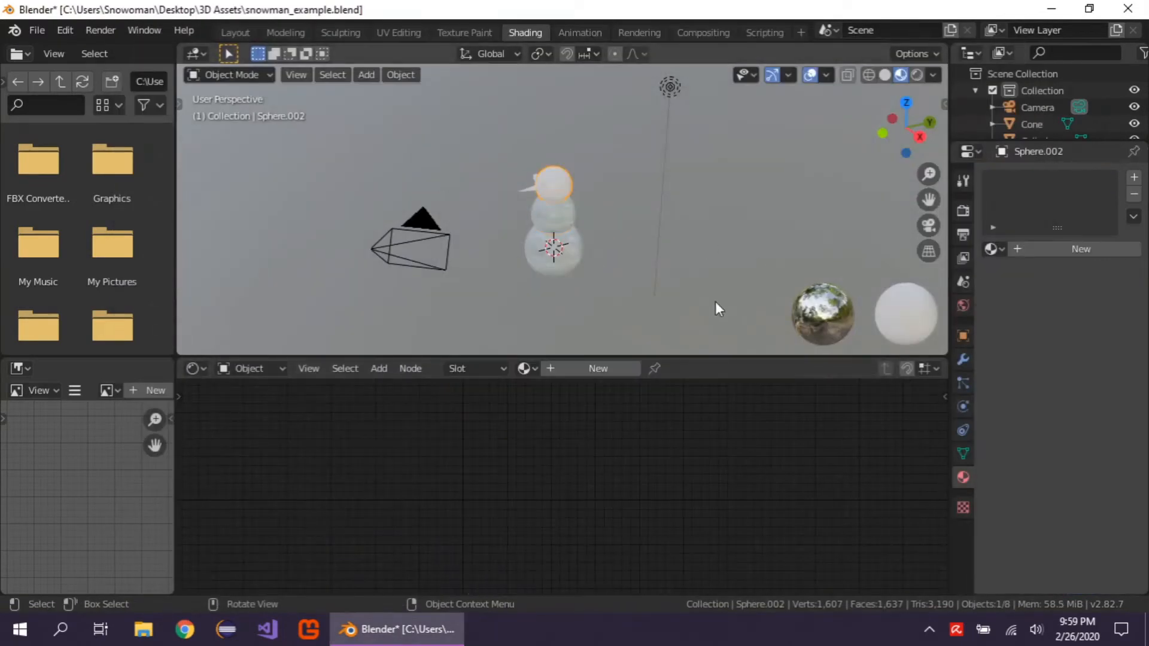
pyautogui.click(1073, 250)
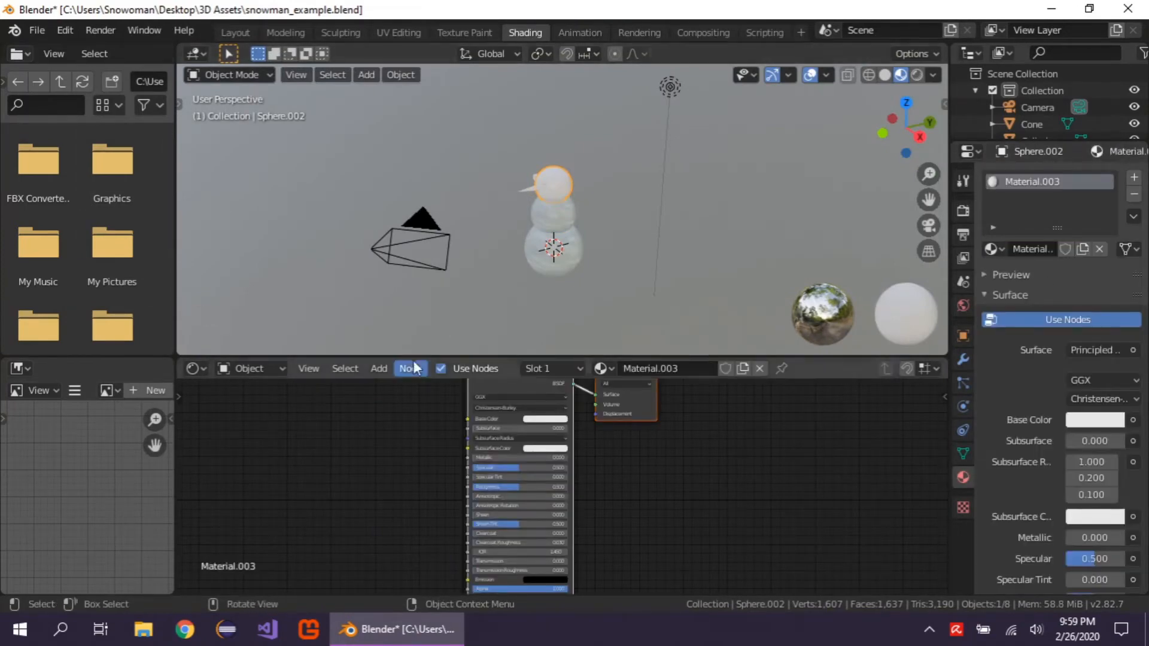
pyautogui.click(382, 369)
pyautogui.moveTo(419, 463)
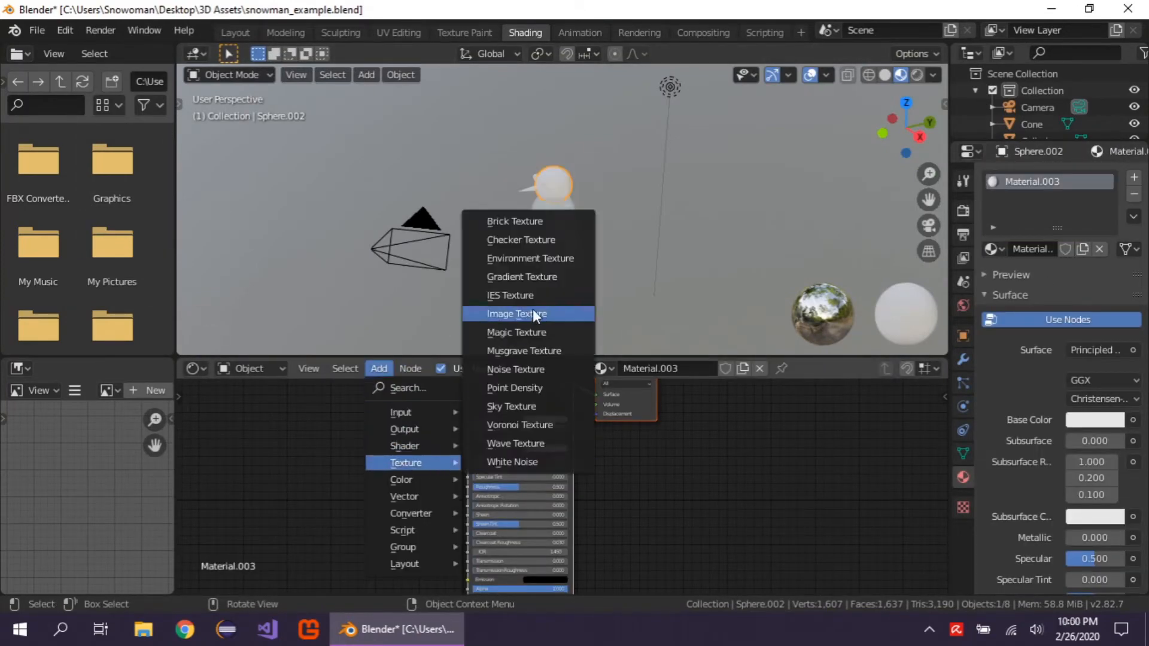
pyautogui.click(513, 311)
pyautogui.click(443, 423)
pyautogui.moveTo(442, 423); pyautogui.dragTo(468, 418)
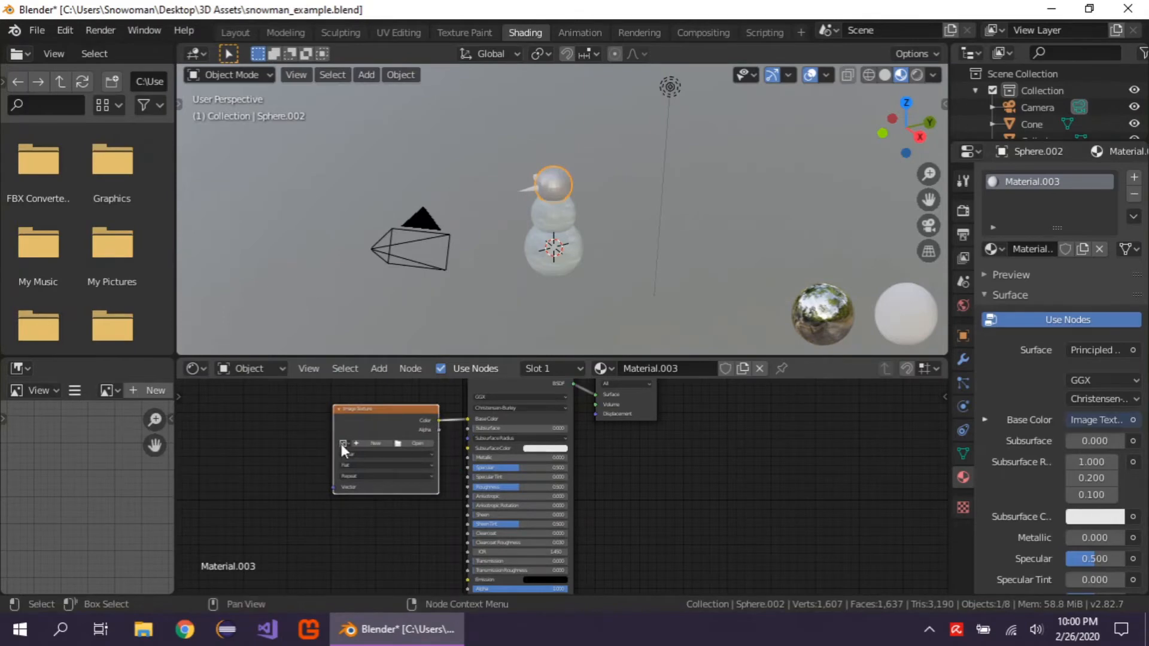
pyautogui.click(343, 443)
pyautogui.click(368, 467)
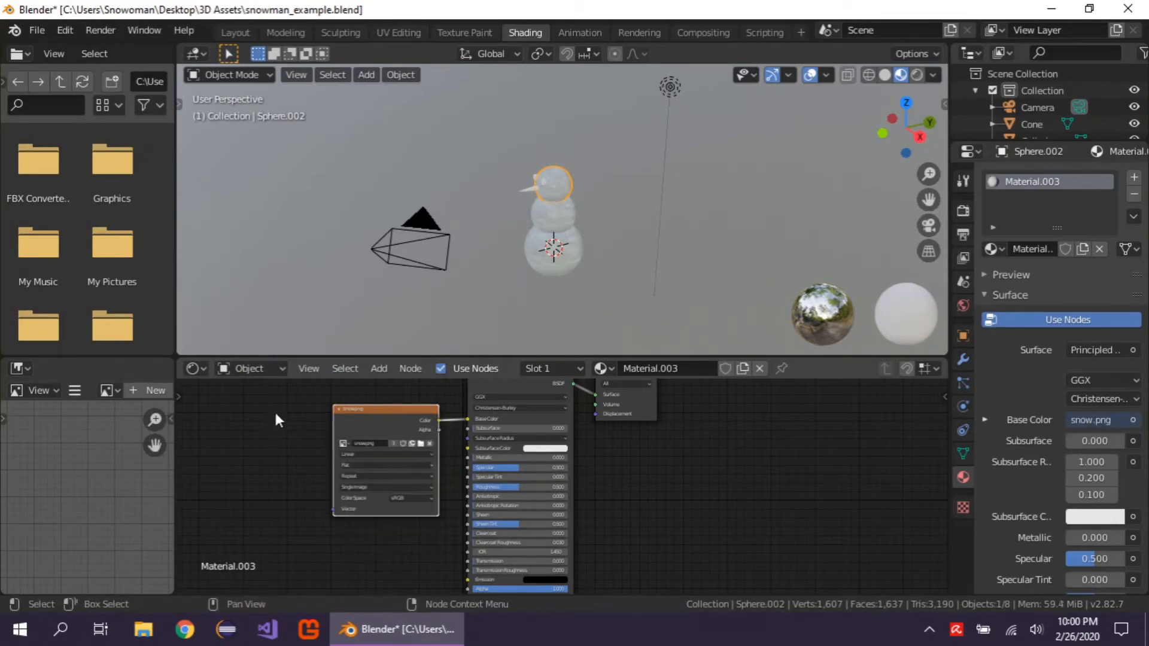
# Give the cone nose a new material with a carrot_texture.png Image Texture node connected to Base Color.
pyautogui.click(533, 188)
pyautogui.click(1059, 249)
pyautogui.click(379, 367)
pyautogui.moveTo(419, 463)
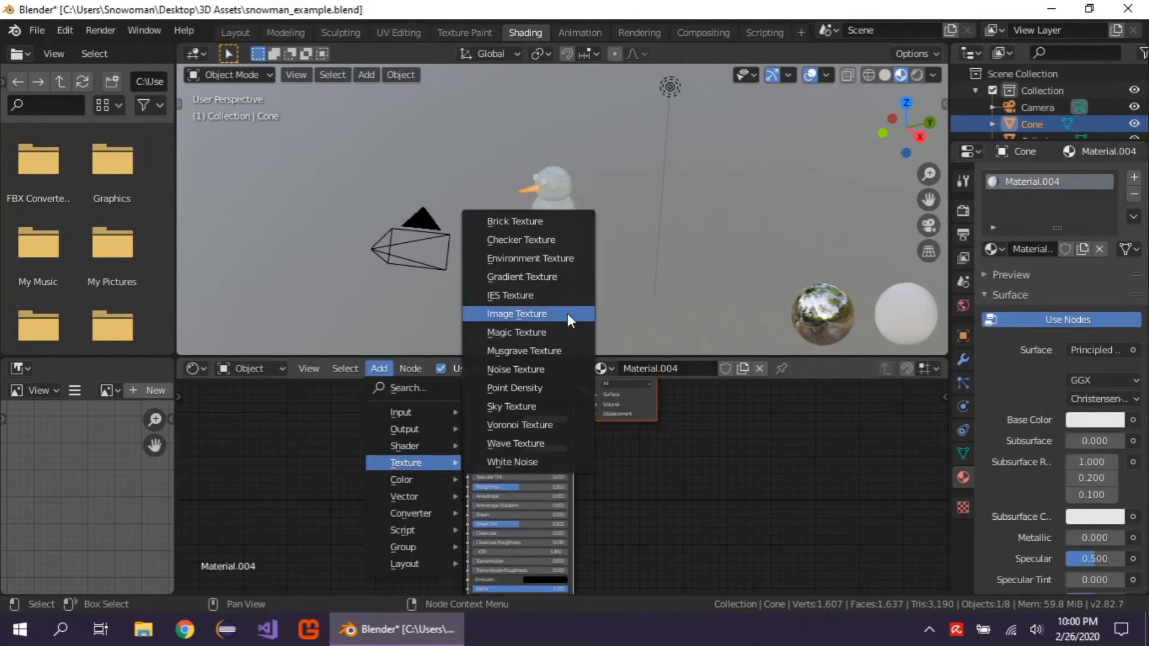
pyautogui.click(567, 313)
pyautogui.click(443, 413)
pyautogui.click(424, 431)
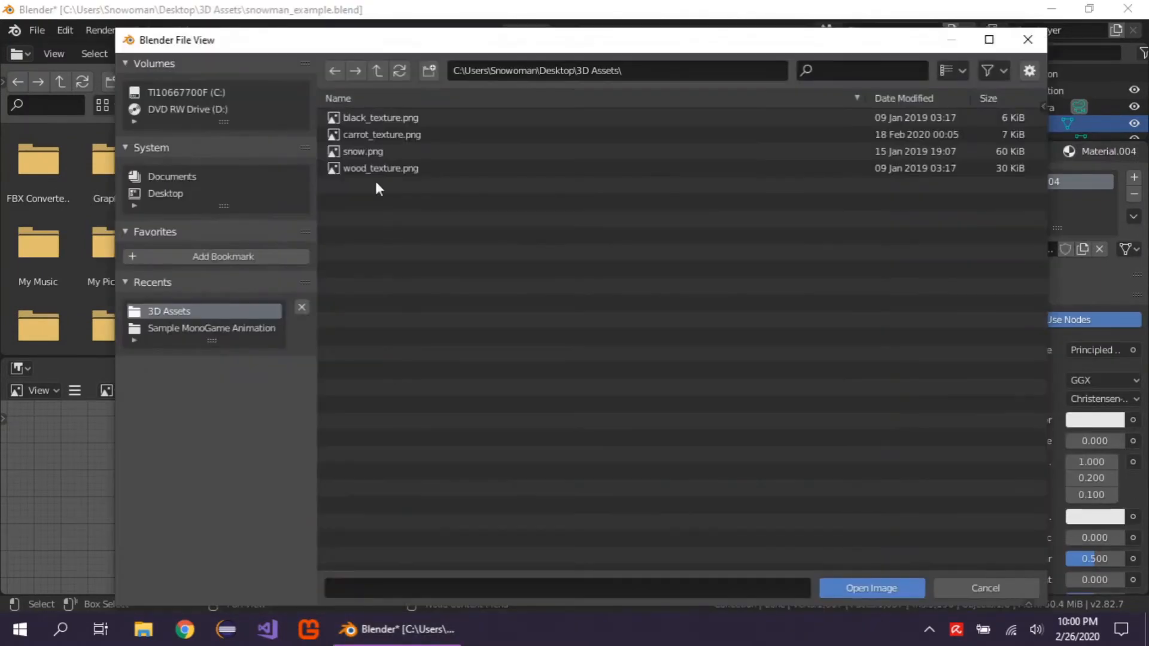
pyautogui.click(371, 130)
pyautogui.click(872, 586)
pyautogui.moveTo(449, 408); pyautogui.dragTo(467, 419)
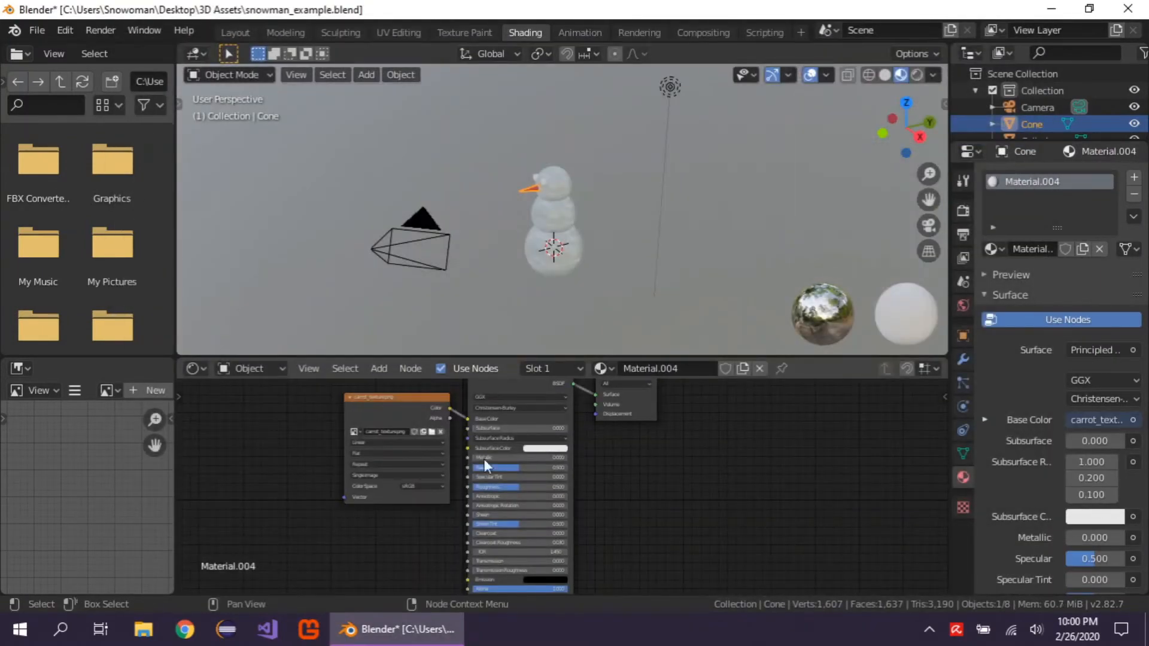
# Give the Cylinder eye a new material with a black_texture.png Image Texture node connected to Base Color.
pyautogui.click(532, 179)
pyautogui.click(1058, 249)
pyautogui.click(379, 368)
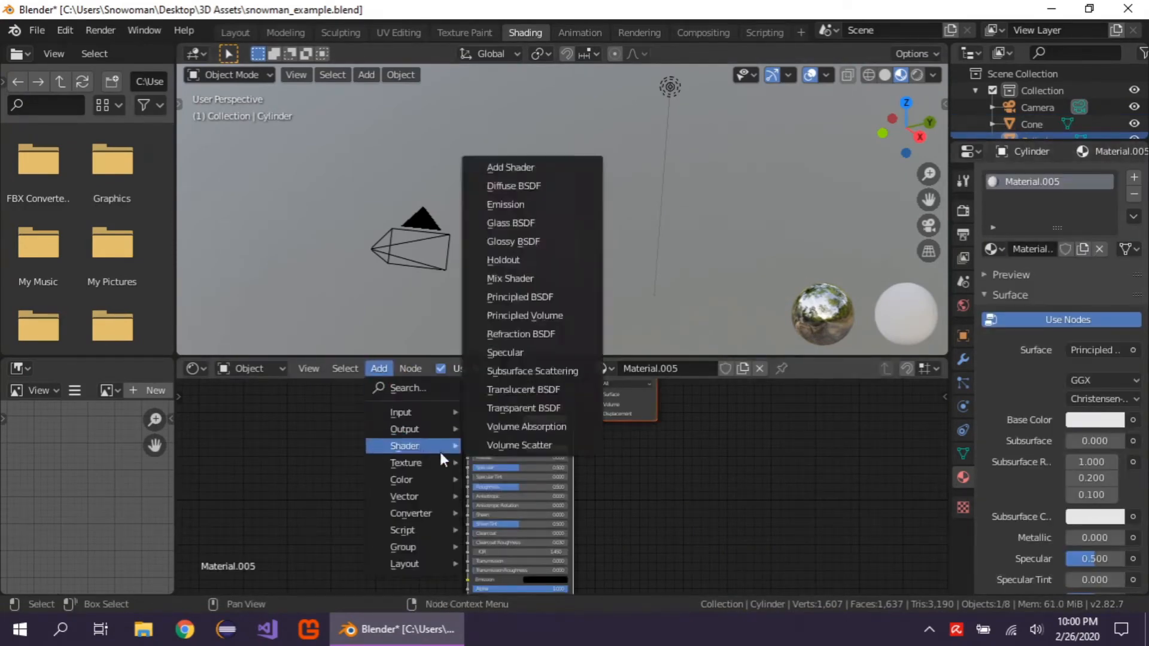
pyautogui.moveTo(419, 464)
pyautogui.click(562, 313)
pyautogui.click(333, 406)
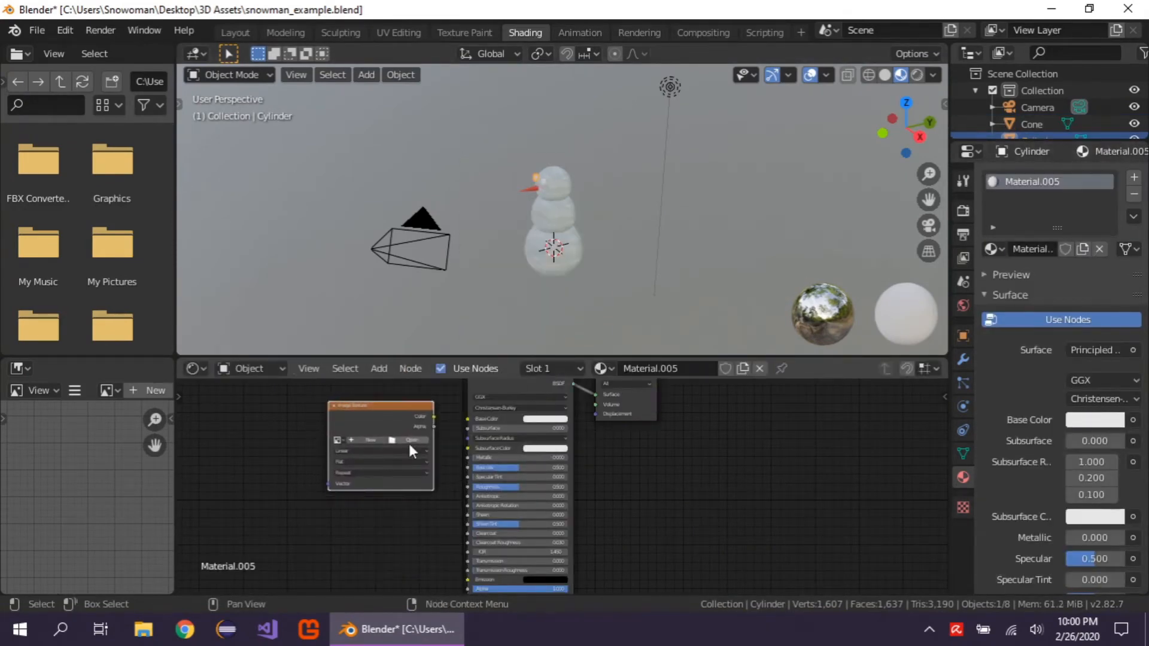
pyautogui.click(408, 443)
pyautogui.doubleClick(365, 115)
pyautogui.moveTo(433, 417); pyautogui.dragTo(467, 419)
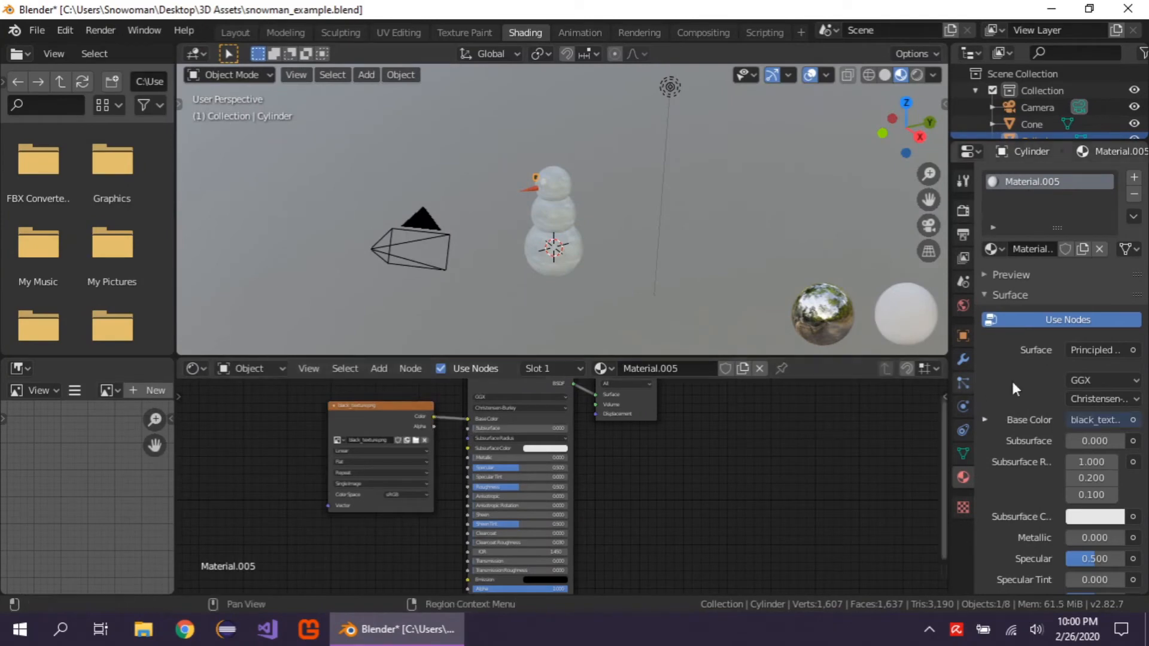
# Give the Cylinder.001 eye a new material with an Image Texture node reusing the loaded black_texture.png, connected to Base Color.
pyautogui.click(545, 186)
pyautogui.click(1065, 253)
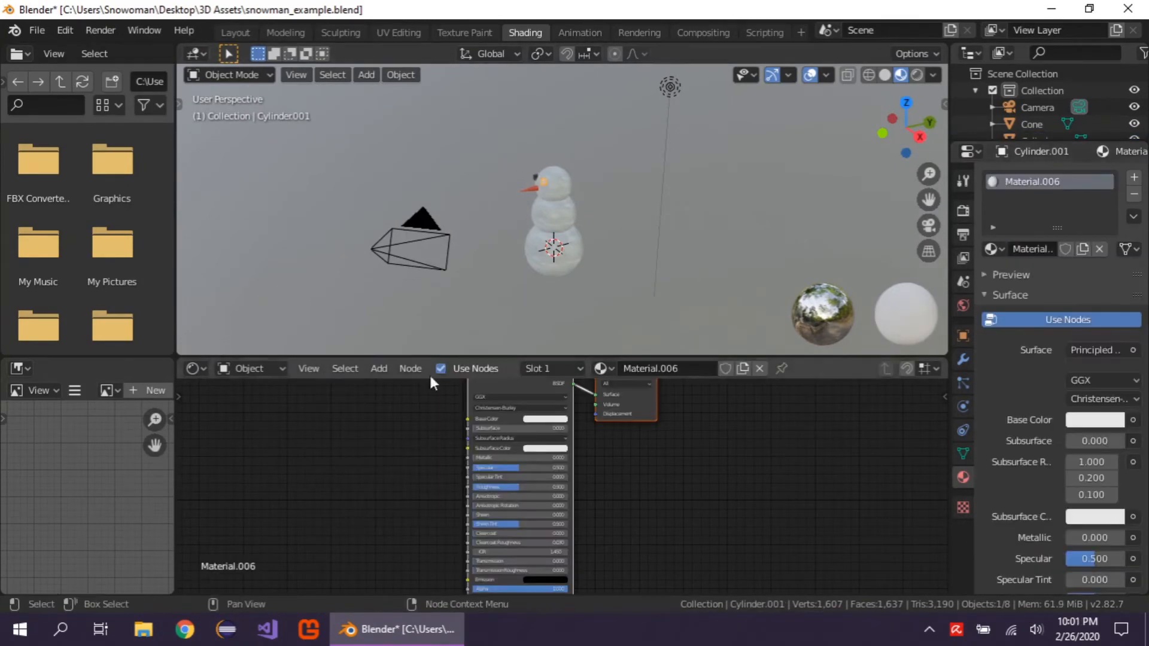
pyautogui.click(378, 368)
pyautogui.moveTo(410, 457)
pyautogui.click(548, 313)
pyautogui.click(328, 399)
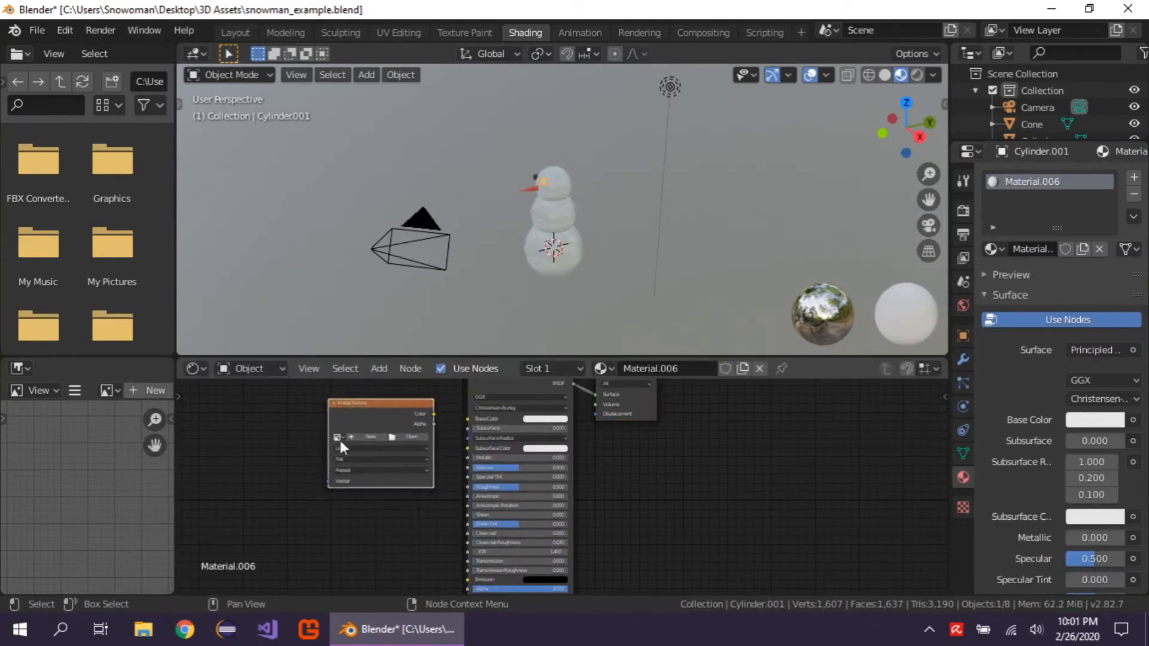
pyautogui.click(340, 438)
pyautogui.click(378, 454)
pyautogui.moveTo(433, 414); pyautogui.dragTo(469, 419)
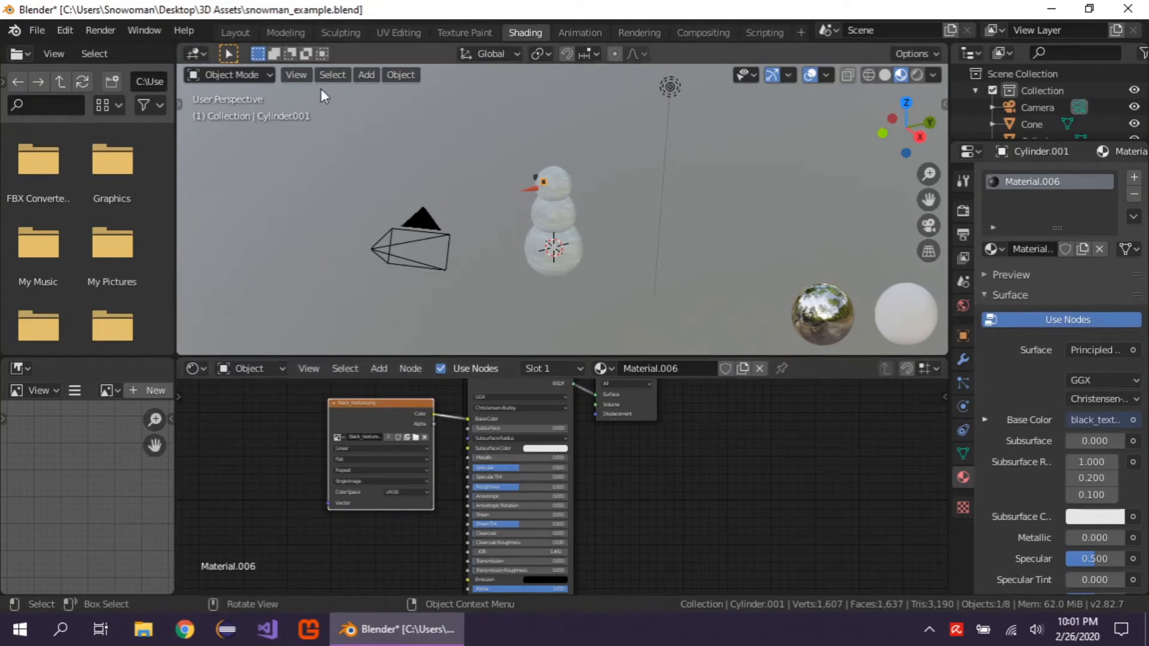
# Save a copy of the project as snowman_textured.blend in the 3D Assets folder.
pyautogui.click(48, 34)
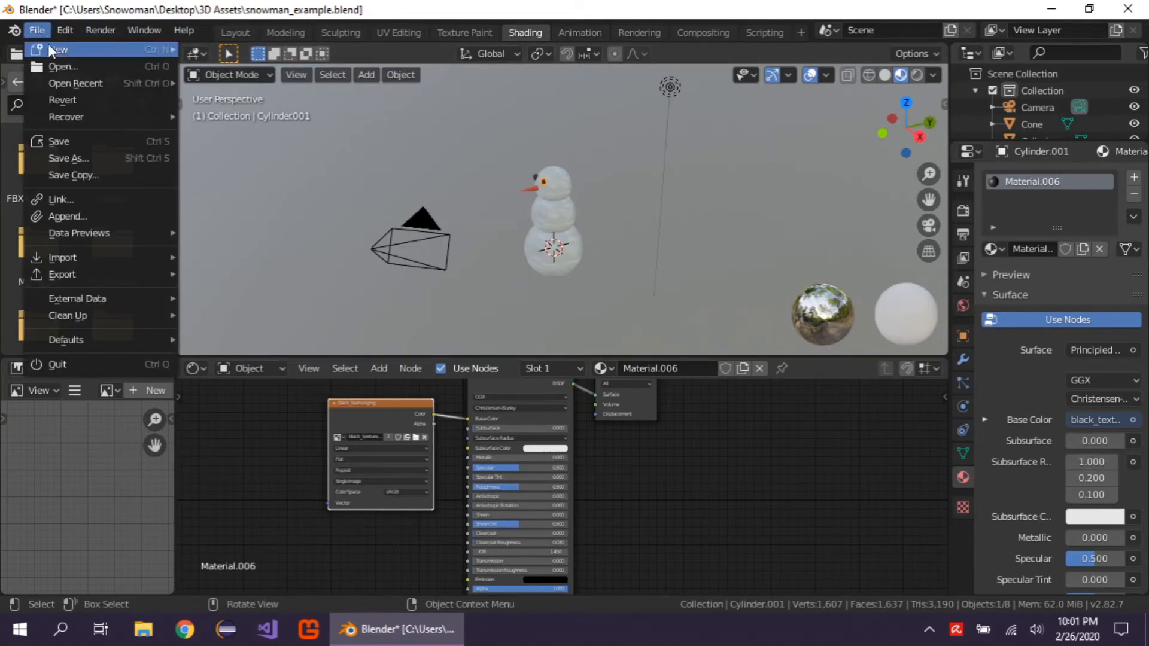
pyautogui.click(123, 157)
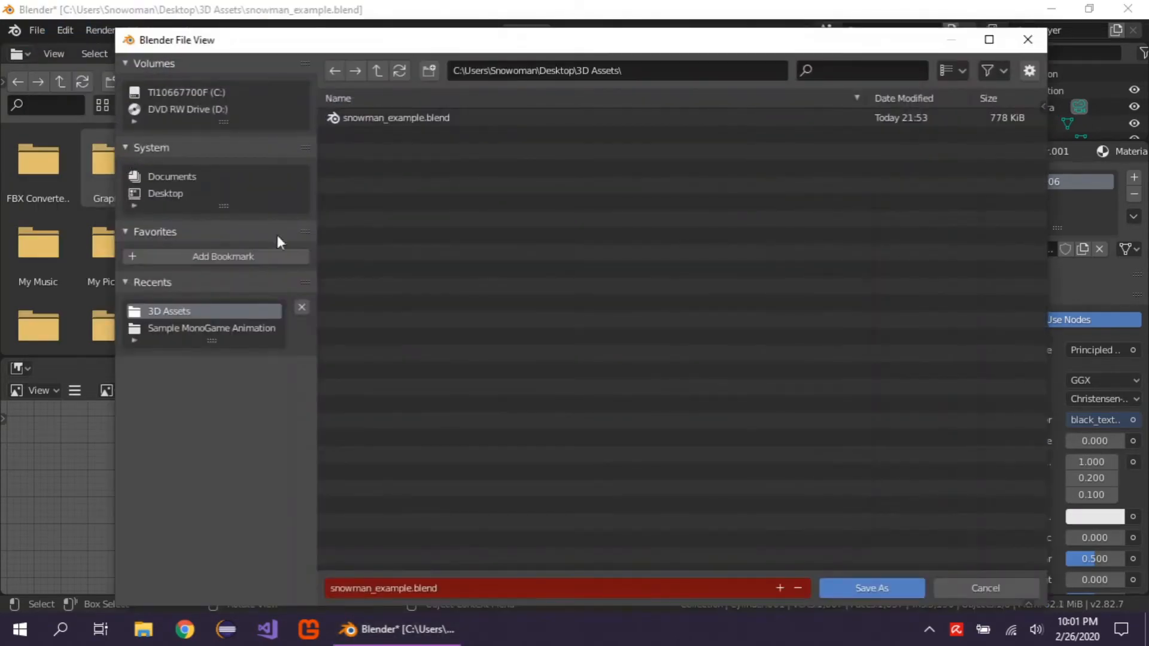
pyautogui.click(464, 589)
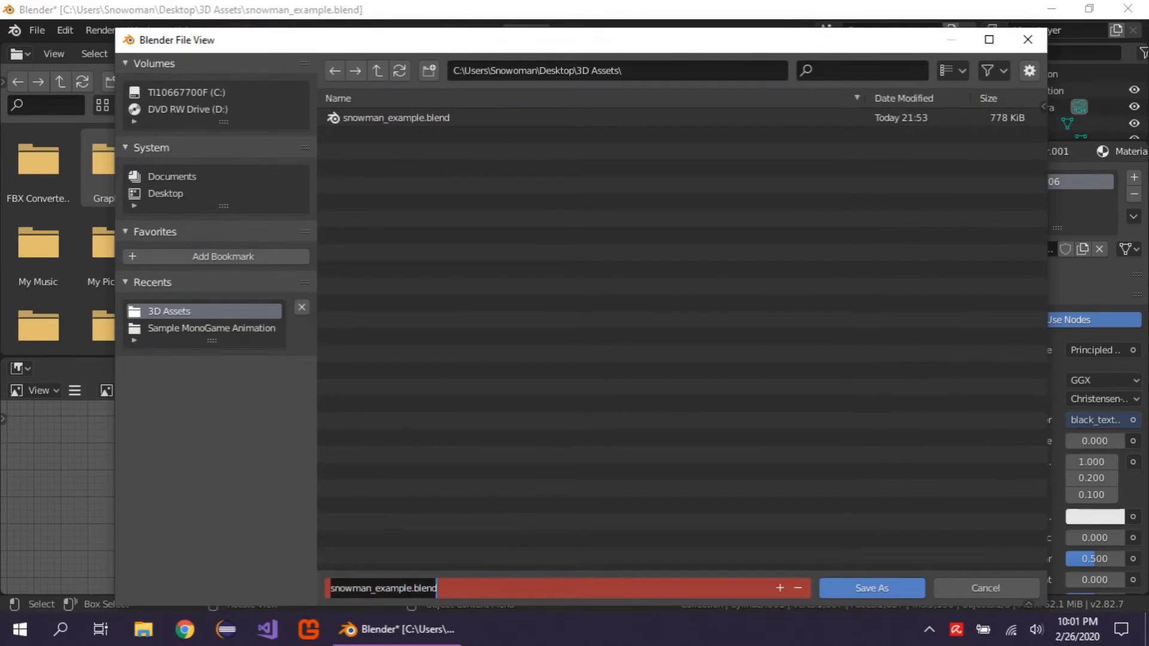
pyautogui.click(405, 590)
pyautogui.moveTo(412, 590); pyautogui.dragTo(375, 590)
pyautogui.write('textur')
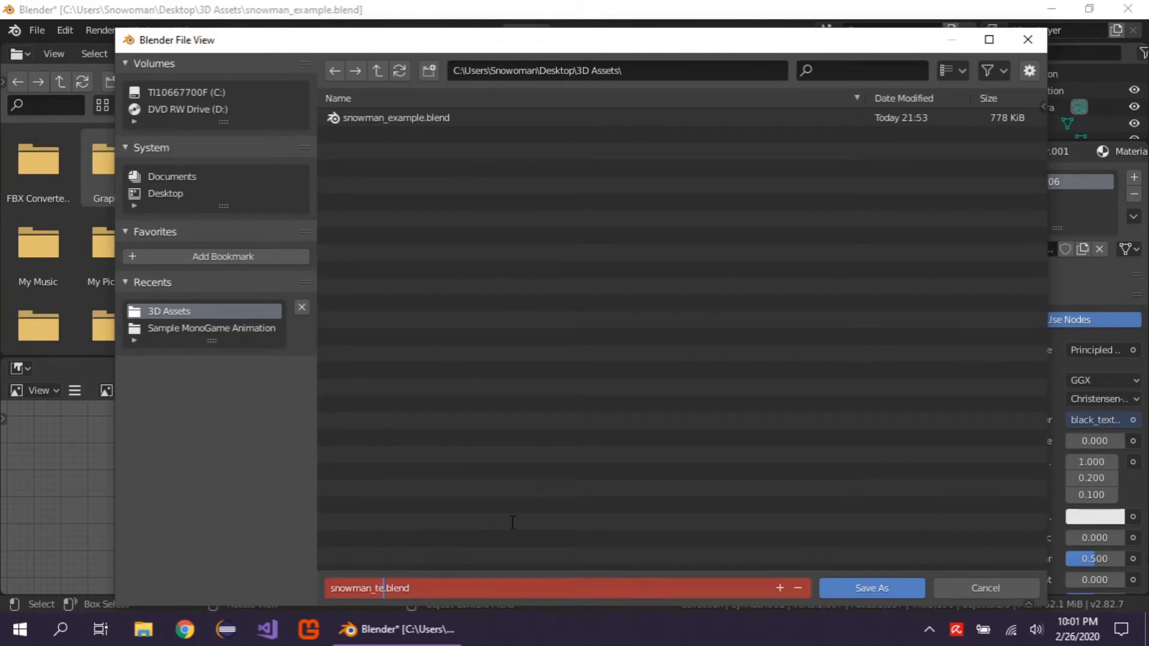
pyautogui.write('ed')
pyautogui.click(869, 594)
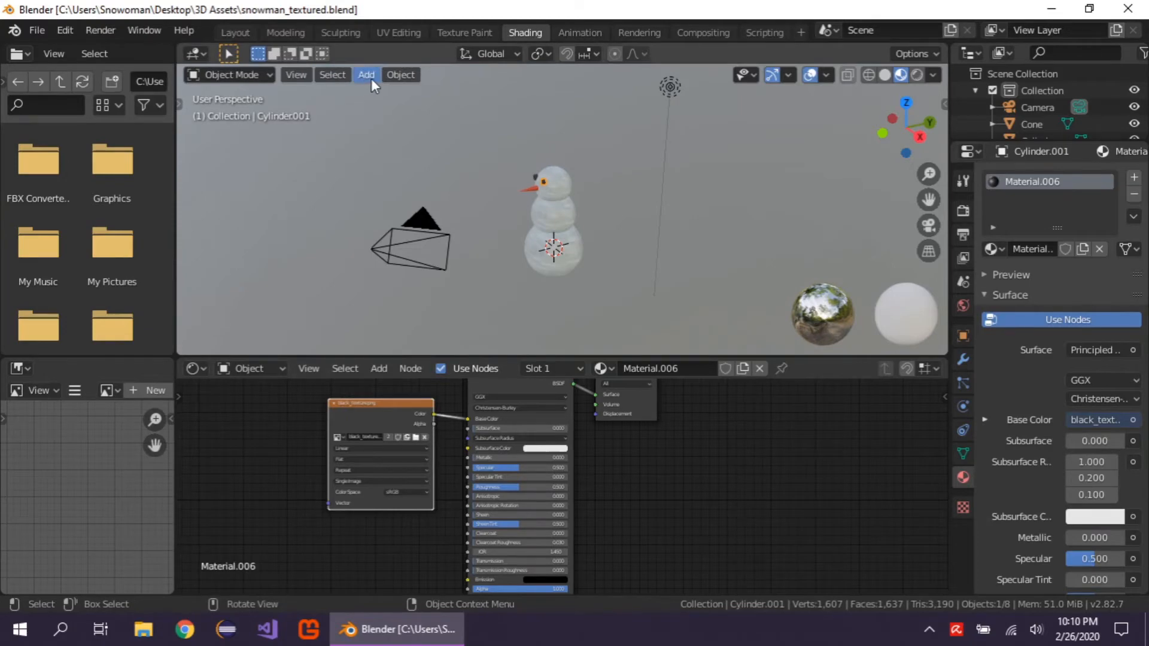
# Switch to the Layout workspace and add an armature at the world origin.
pyautogui.click(371, 78)
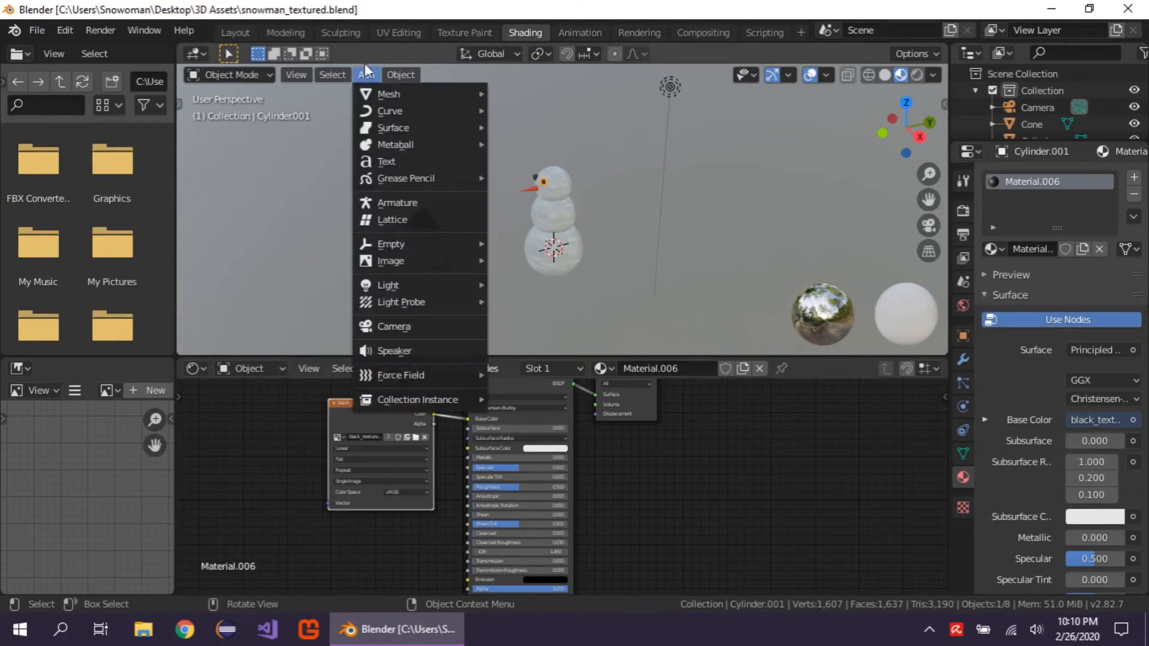
pyautogui.click(241, 31)
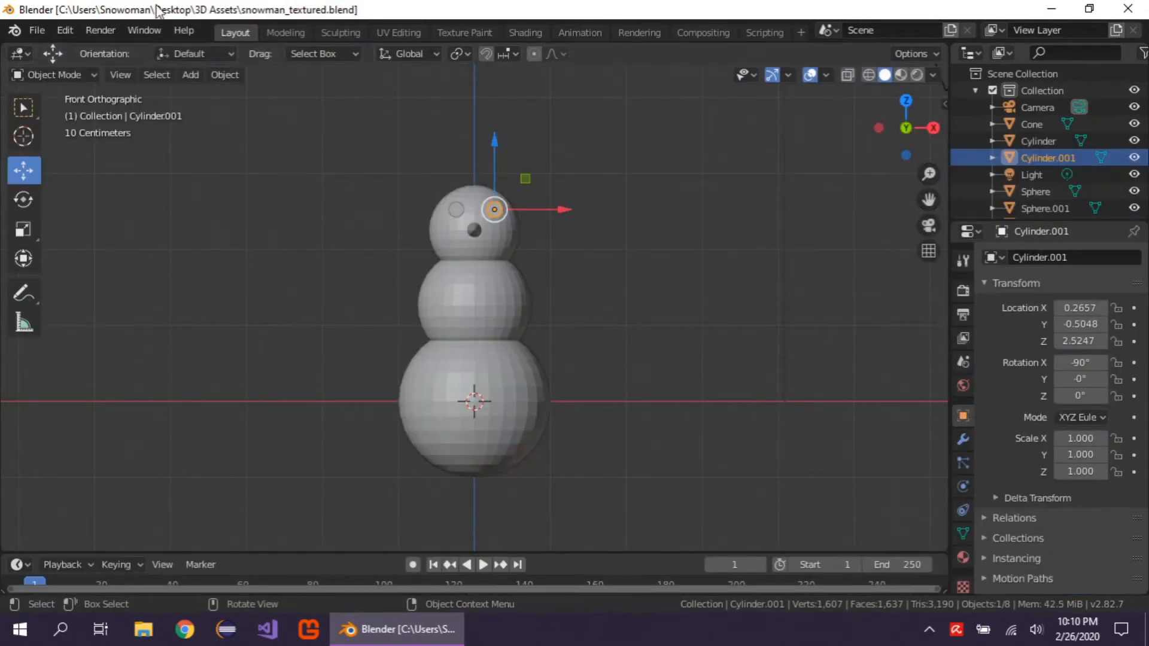
pyautogui.click(189, 76)
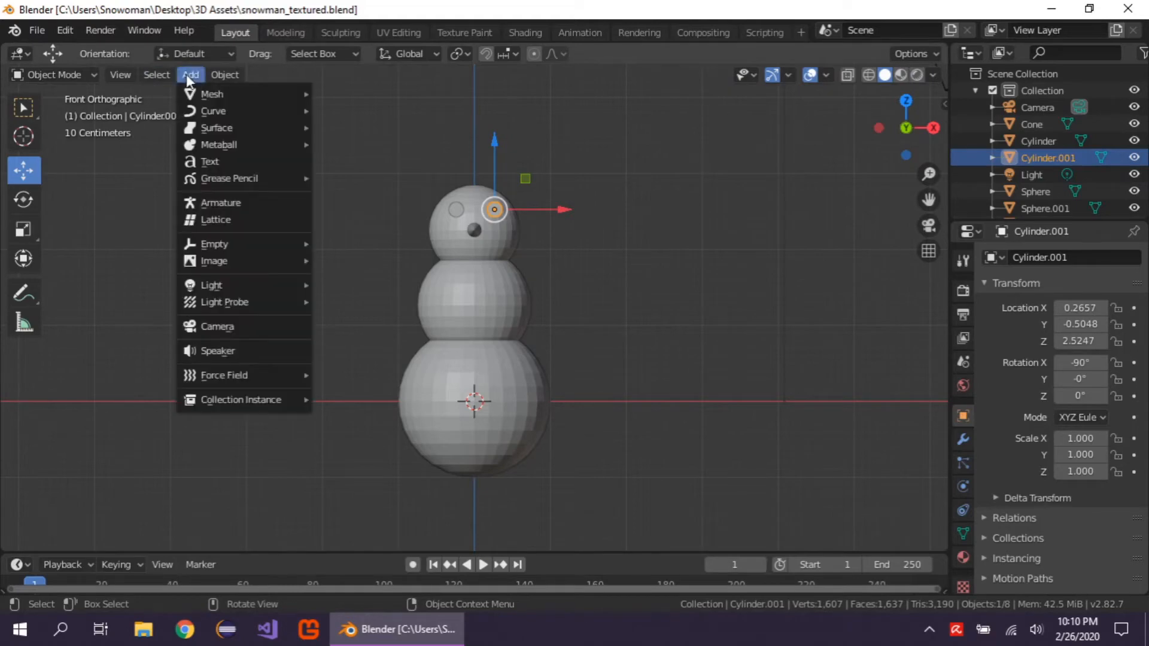
pyautogui.click(276, 203)
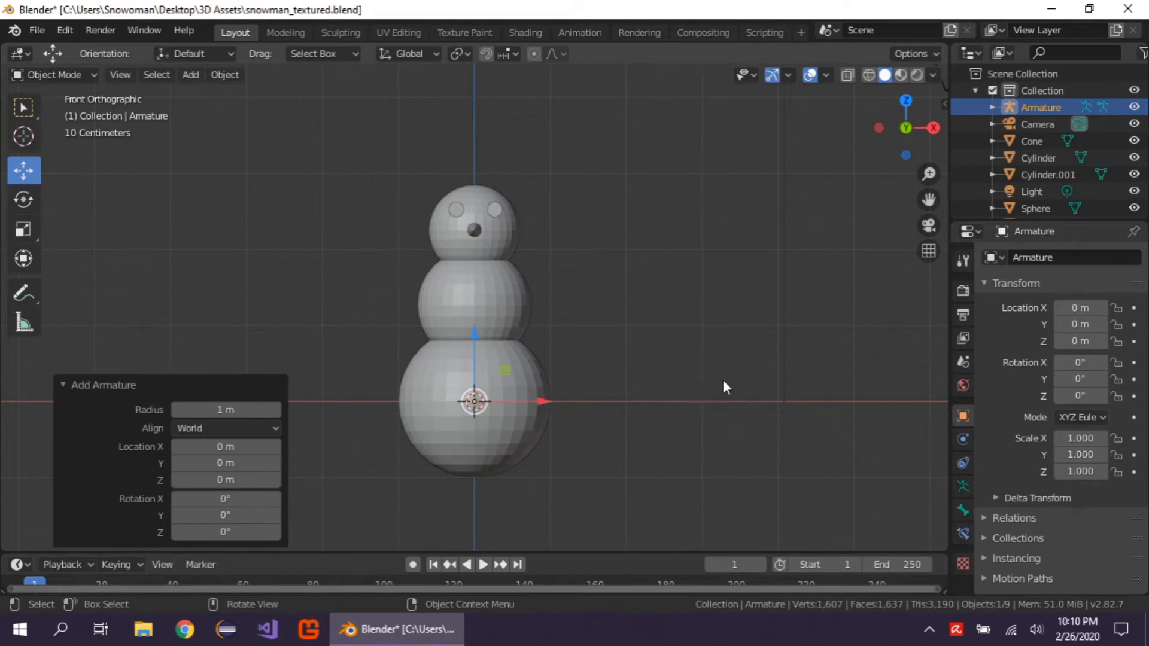
# Enable In Front viewport display for the armature and move it down about 0.58 m along Z.
pyautogui.click(963, 487)
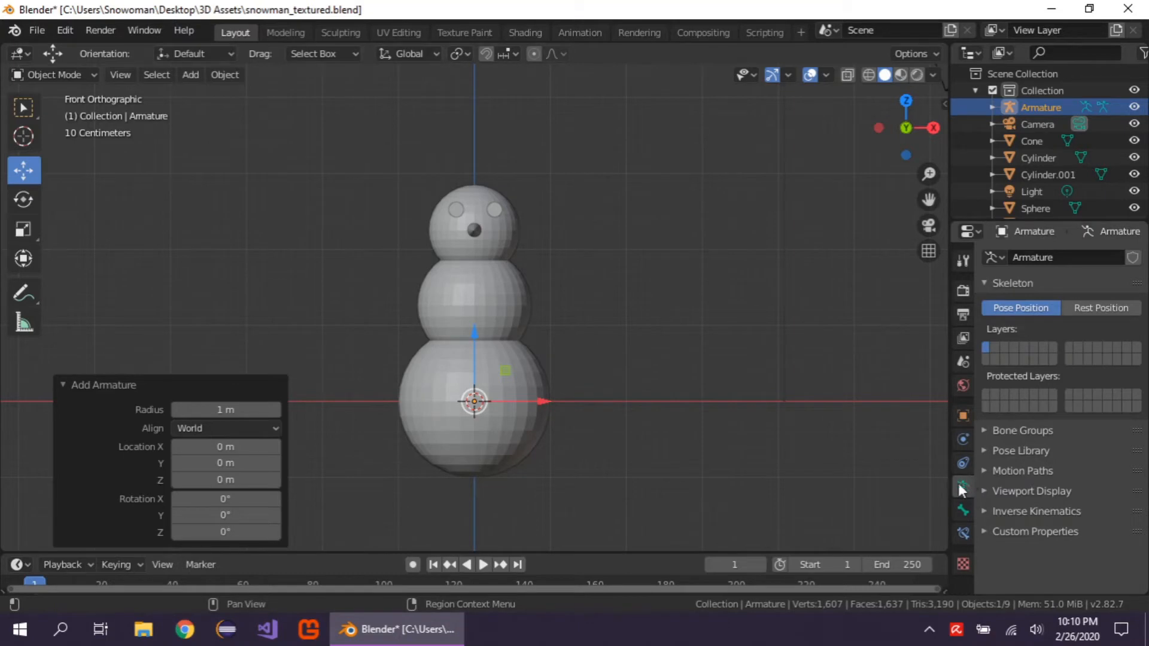
pyautogui.click(1021, 490)
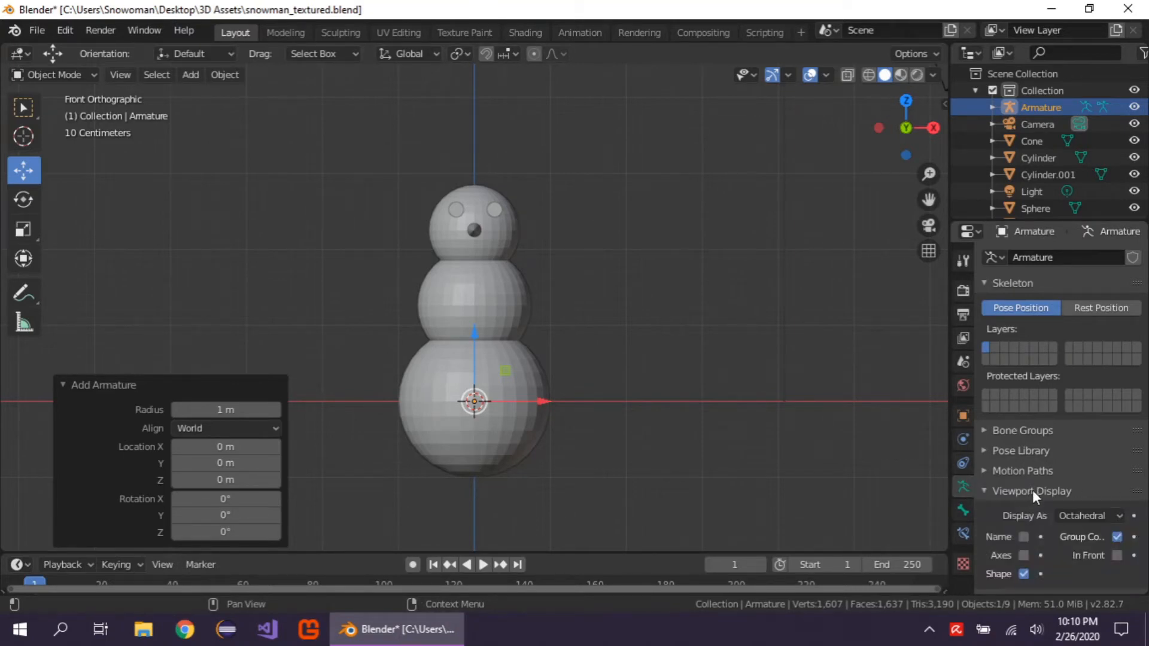
pyautogui.click(1116, 556)
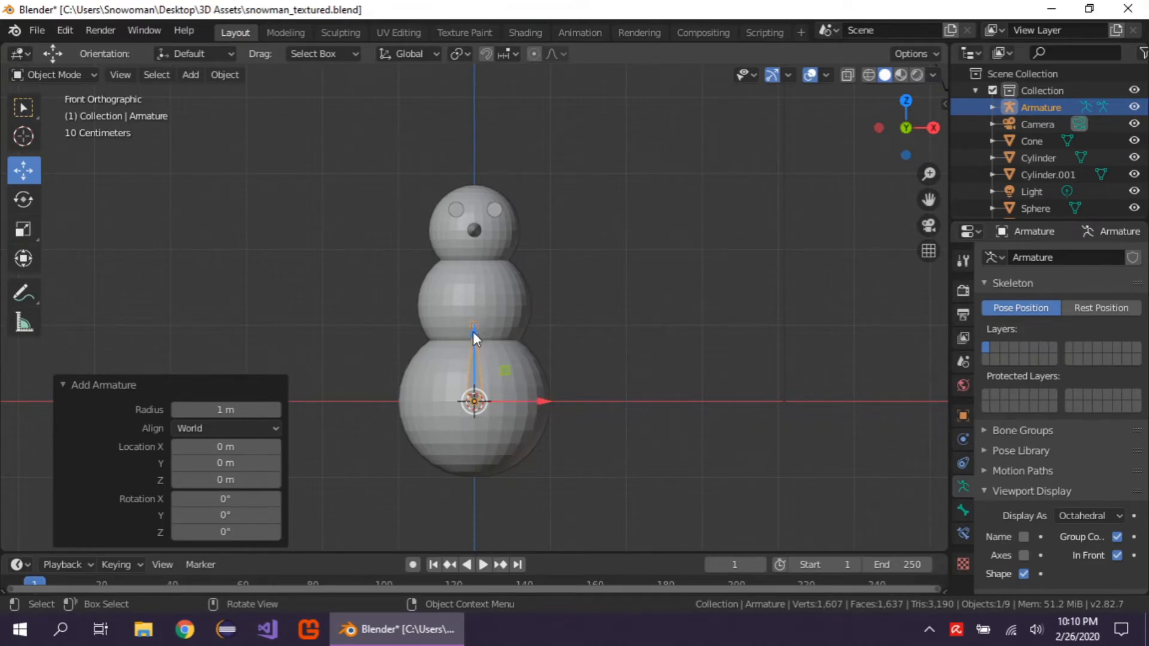
pyautogui.moveTo(472, 331); pyautogui.dragTo(475, 378)
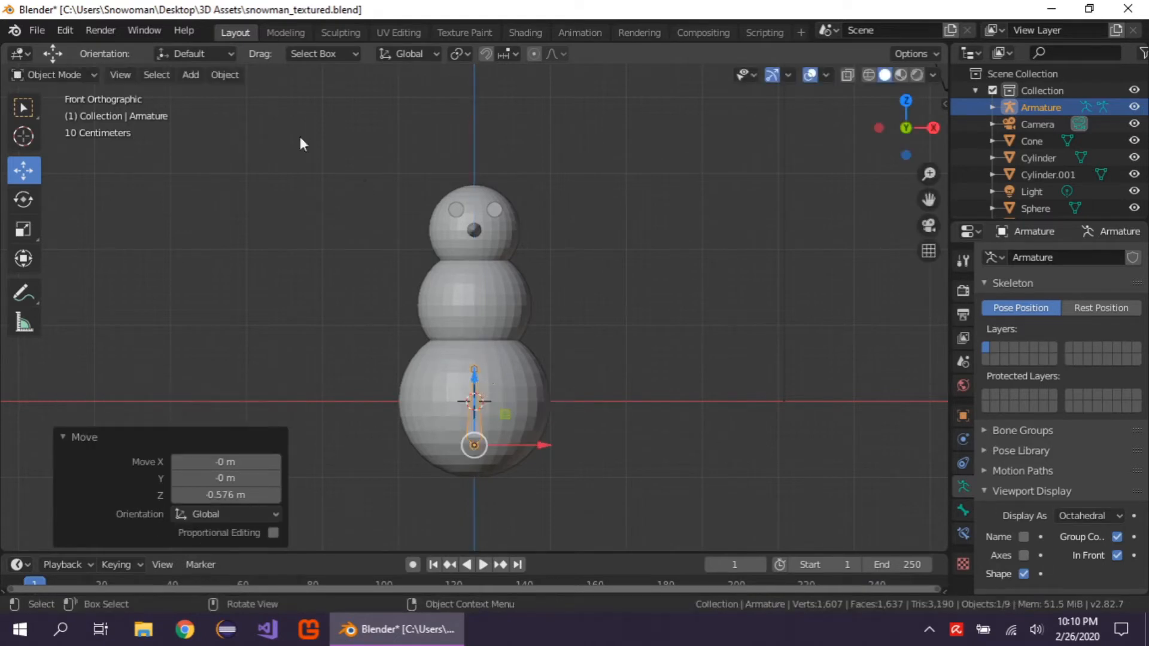
# Enter the armature's Edit Mode and extrude a second bone about 1.03 m upward along Z from the first bone's tip.
pyautogui.click(56, 76)
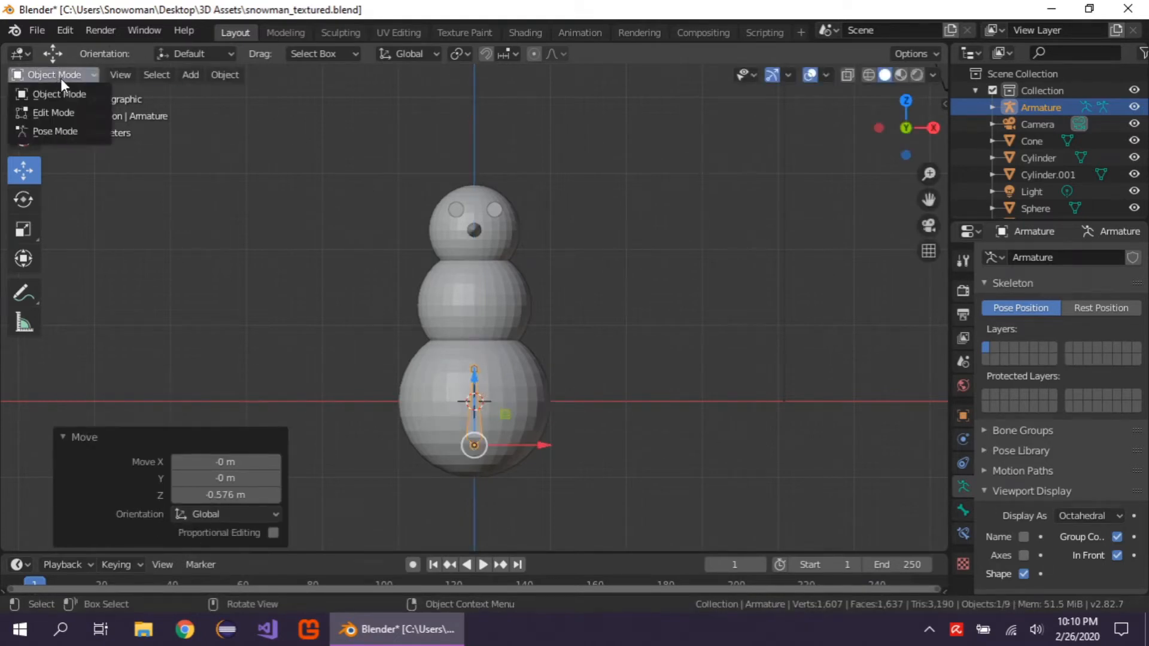
pyautogui.click(60, 112)
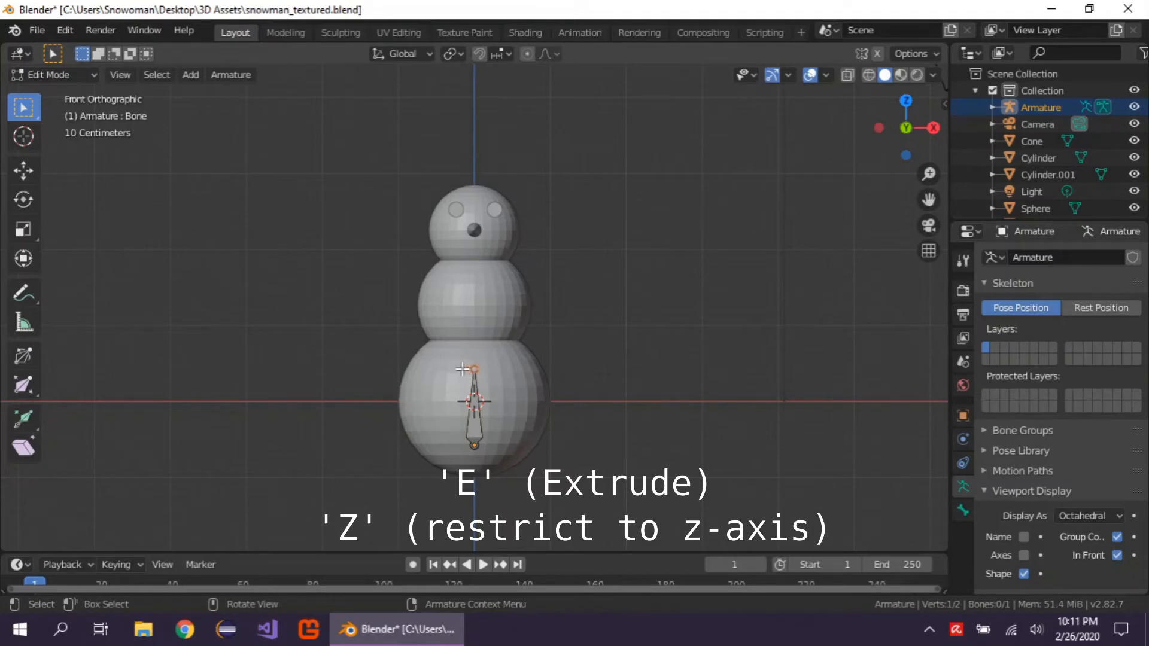
pyautogui.press('e')
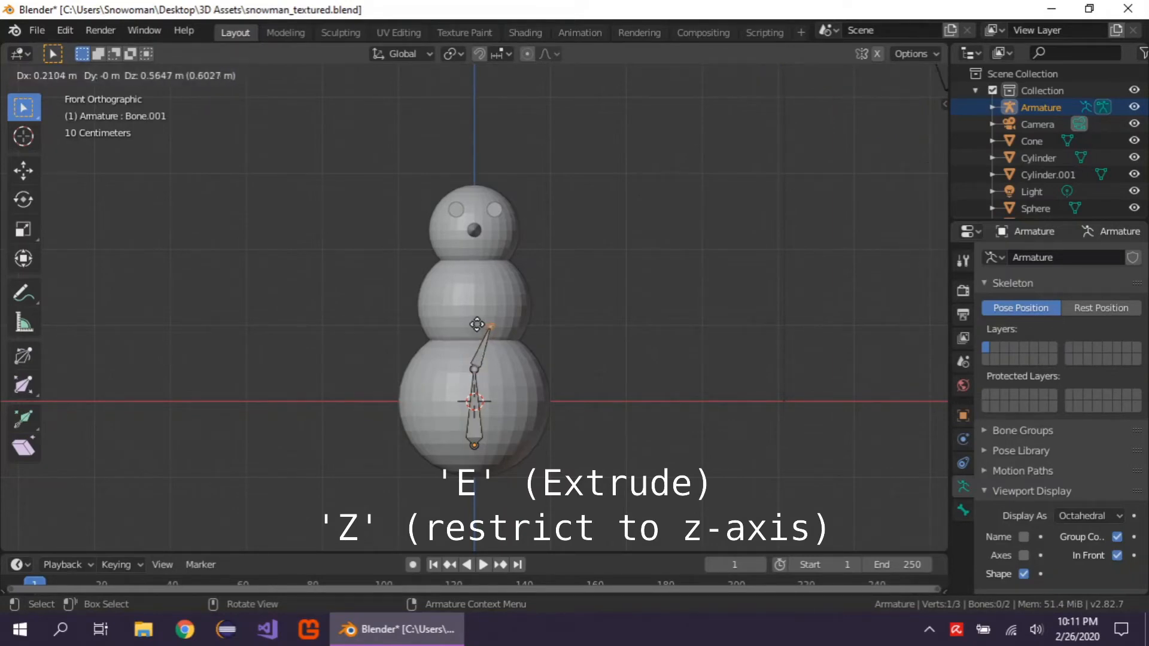
pyautogui.press('z')
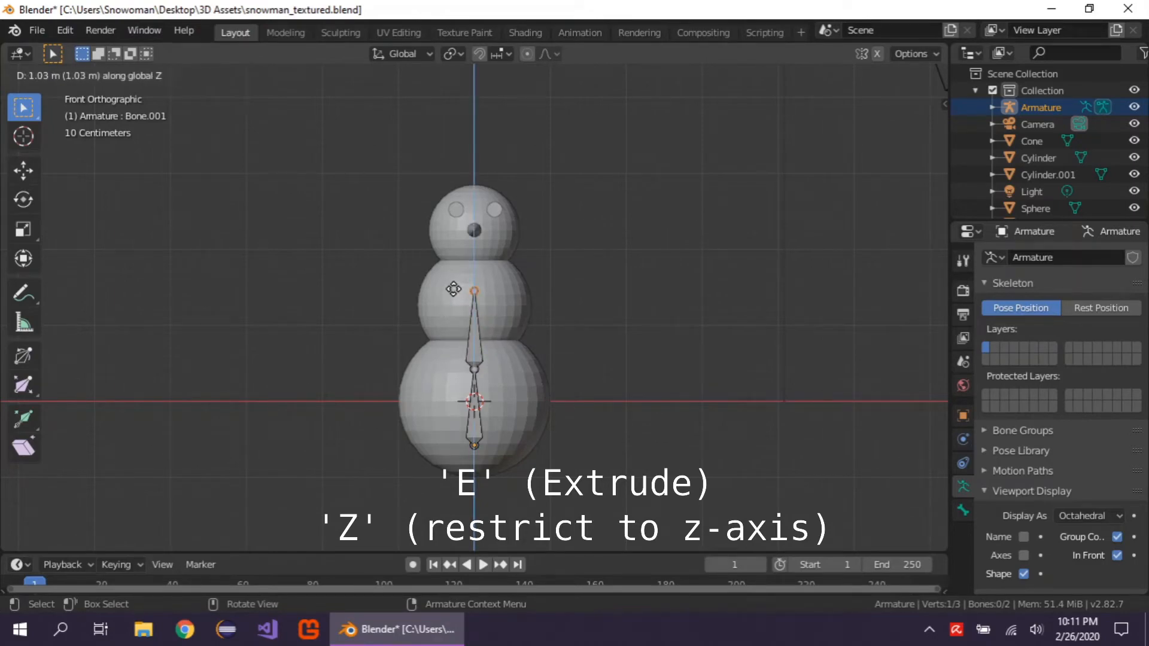
pyautogui.click(453, 289)
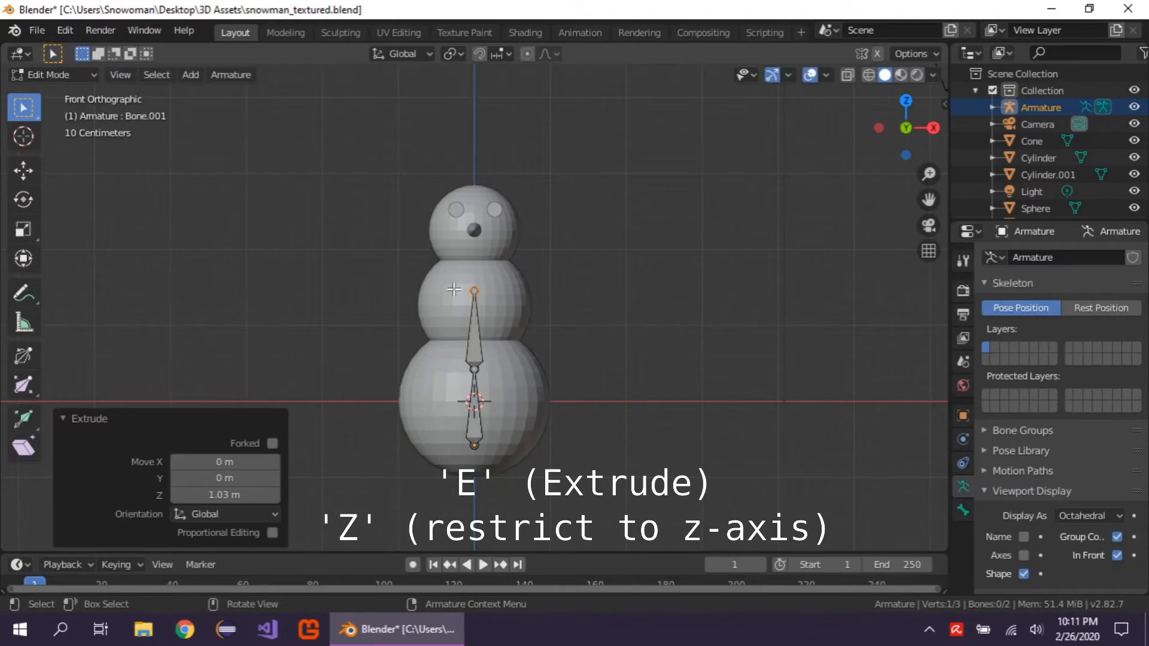
# Lower the tip of the second bone about 0.17 m along Z.
pyautogui.click(474, 292)
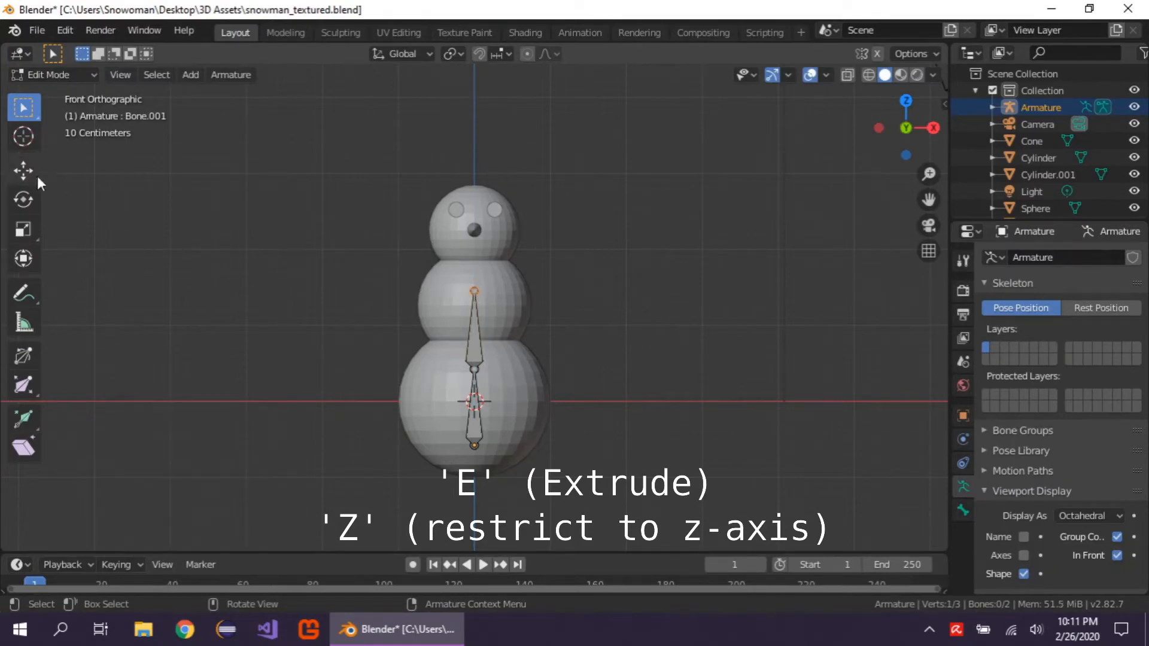
pyautogui.click(37, 176)
pyautogui.moveTo(474, 231); pyautogui.dragTo(472, 304)
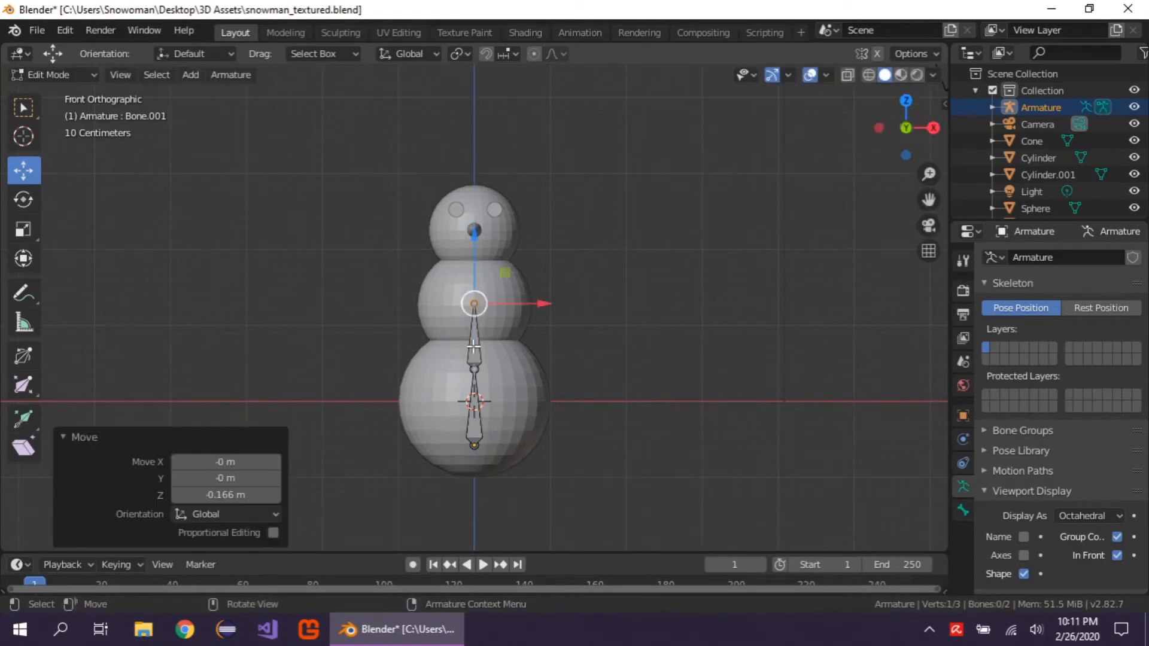
# Disconnect the second bone from the bottom bone and move it up about 0.51 m along Z into the middle sphere.
pyautogui.click(473, 346)
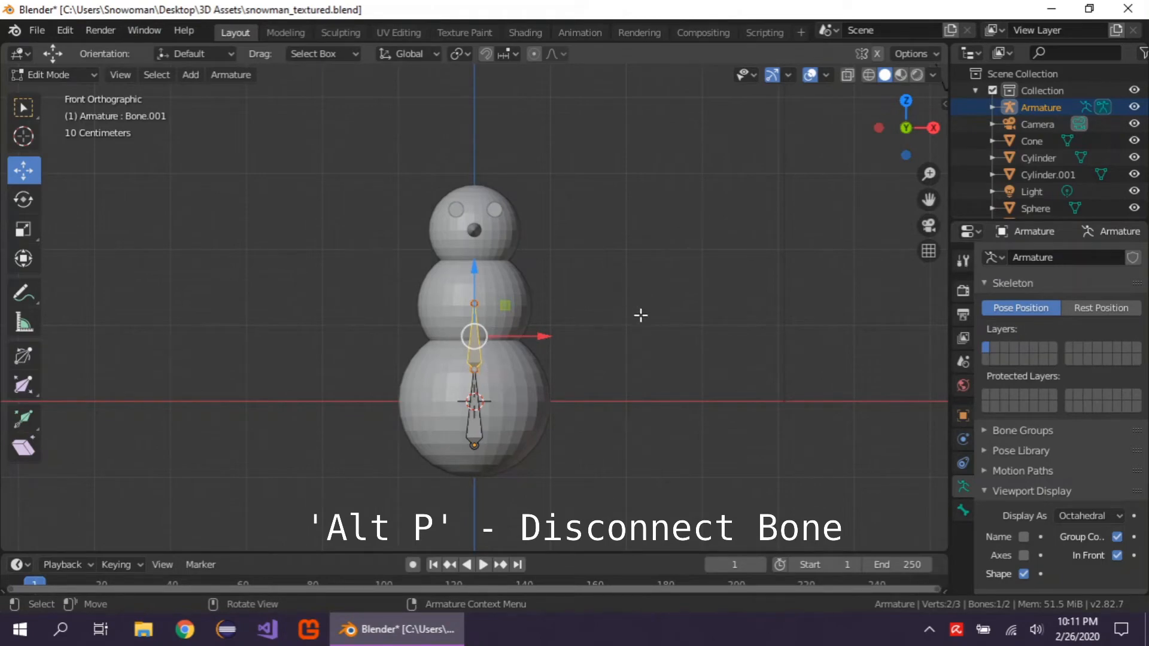
pyautogui.hotkey('alt', 'p')
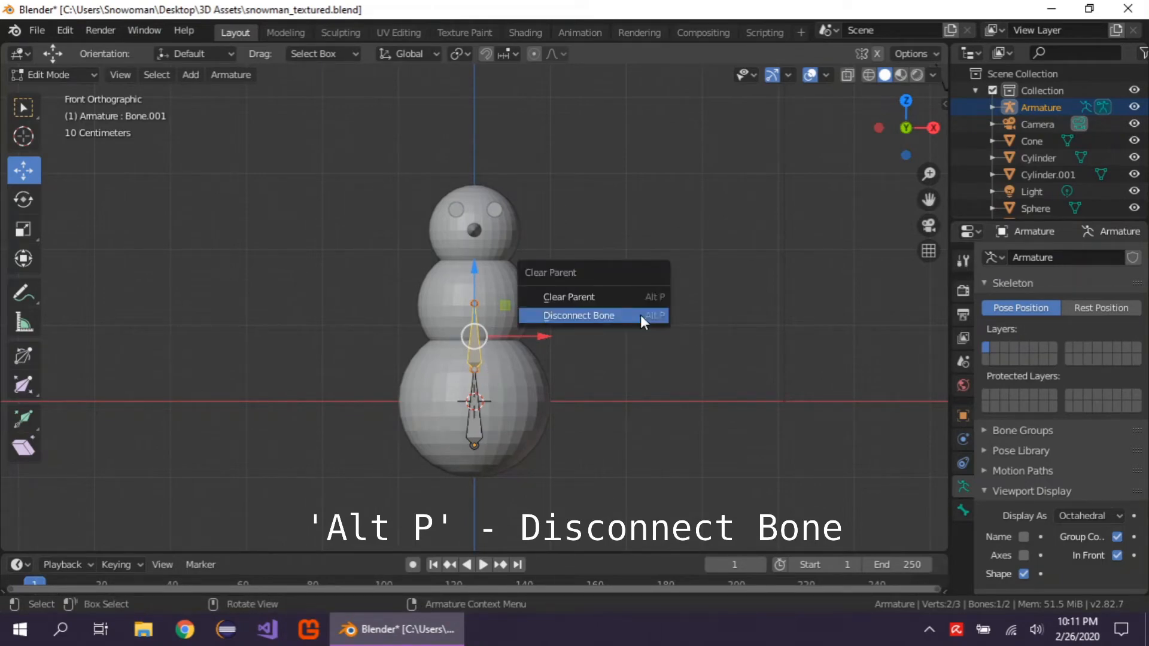
pyautogui.click(640, 315)
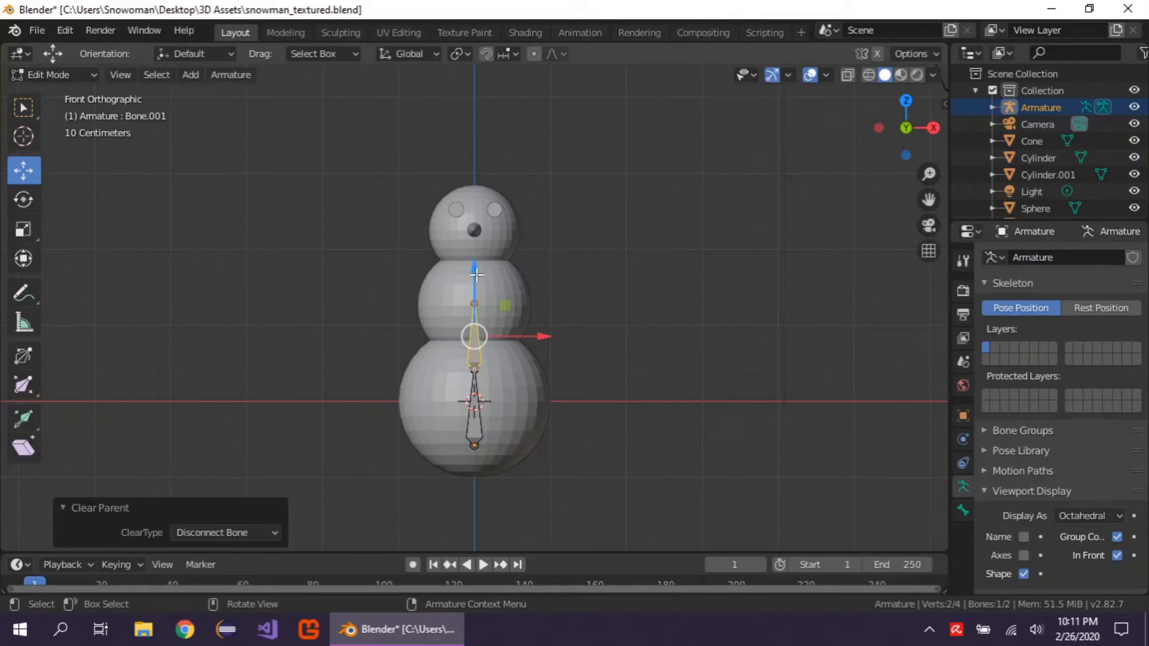
pyautogui.moveTo(473, 270); pyautogui.dragTo(476, 233)
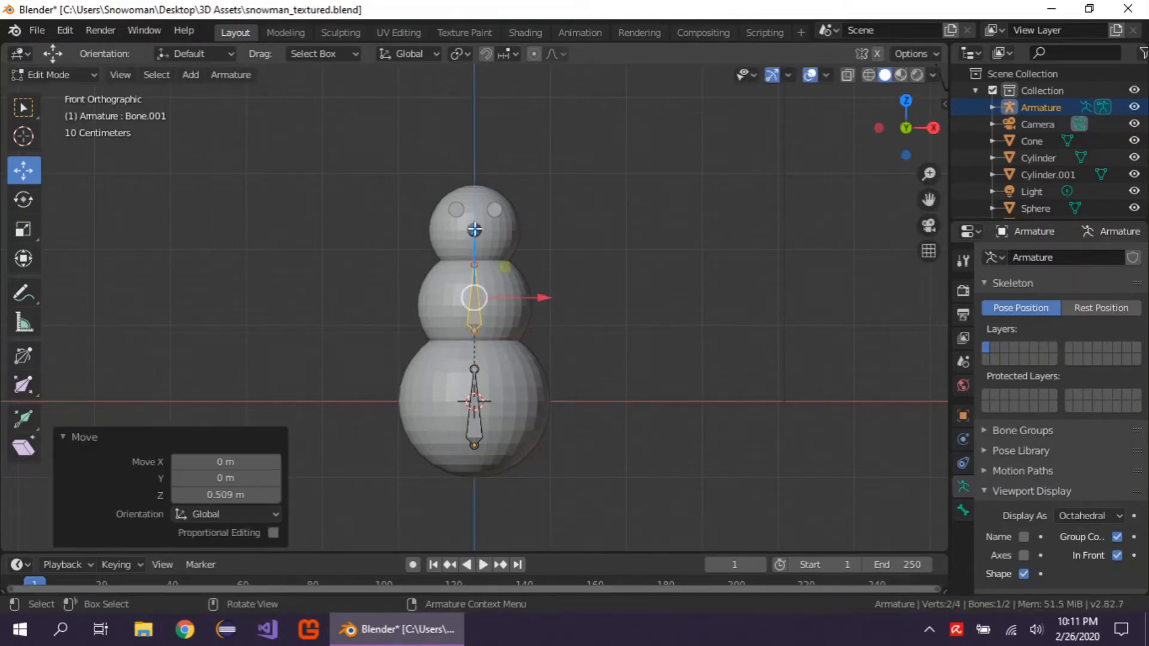
# Extrude a third bone about 0.68 m upward along Z from the second bone's tip into the head.
pyautogui.click(476, 266)
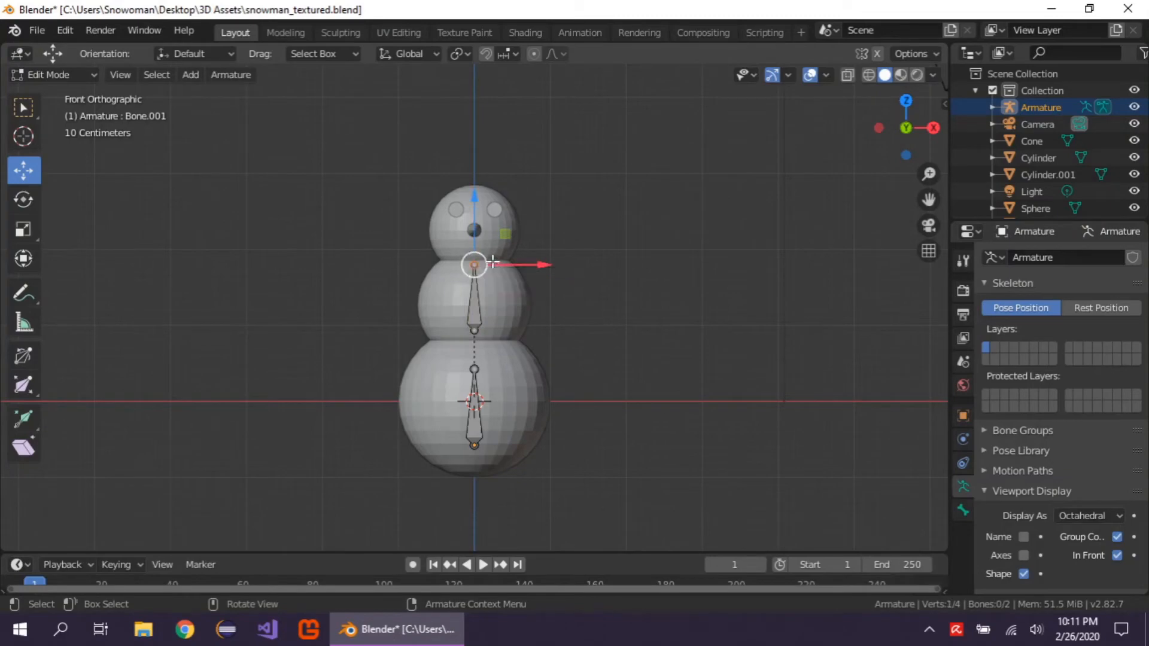
pyautogui.press('e')
pyautogui.press('z')
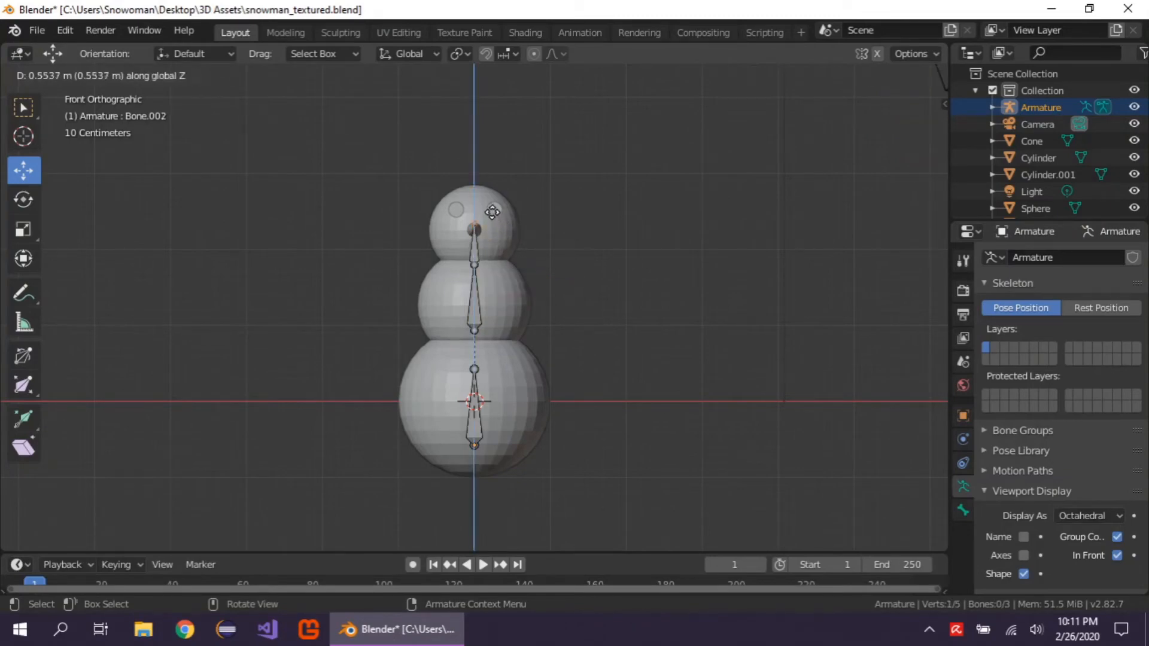
pyautogui.click(489, 203)
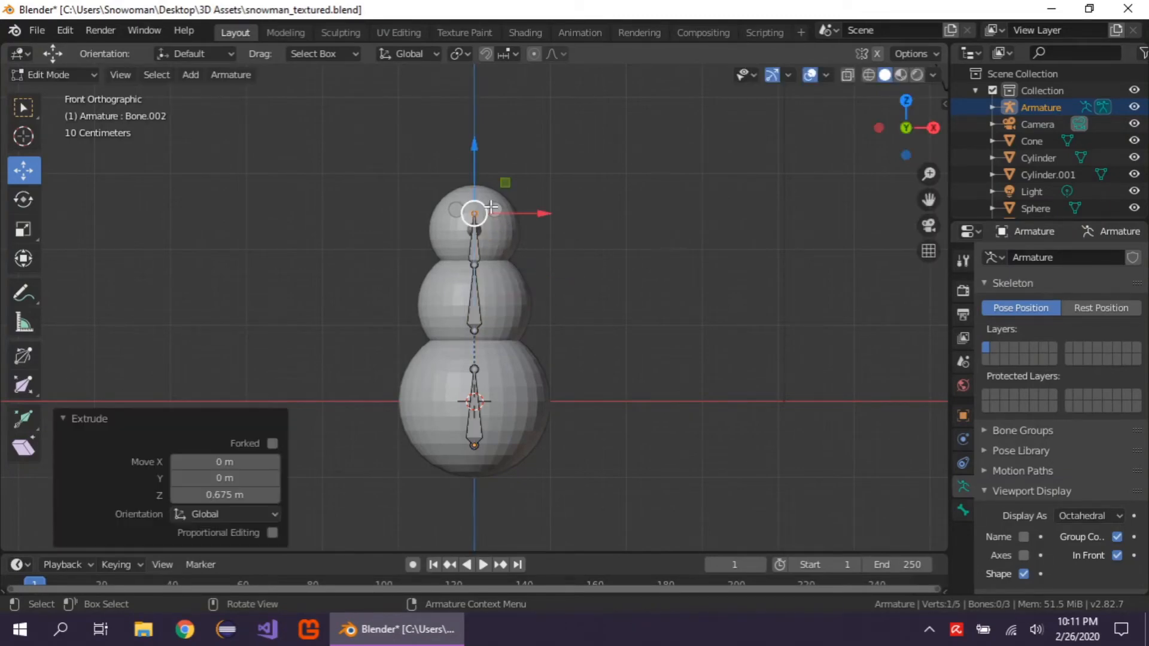
# Try to disconnect the head bone from the middle bone.
pyautogui.click(665, 242)
pyautogui.hotkey('alt', 'p')
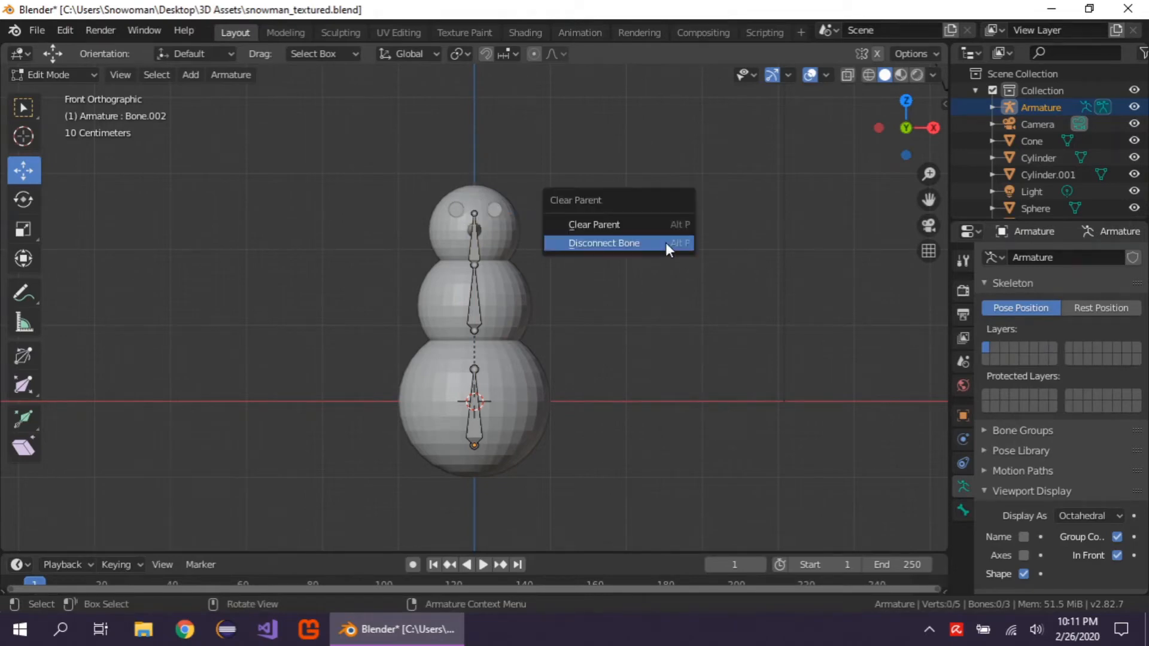
pyautogui.click(665, 242)
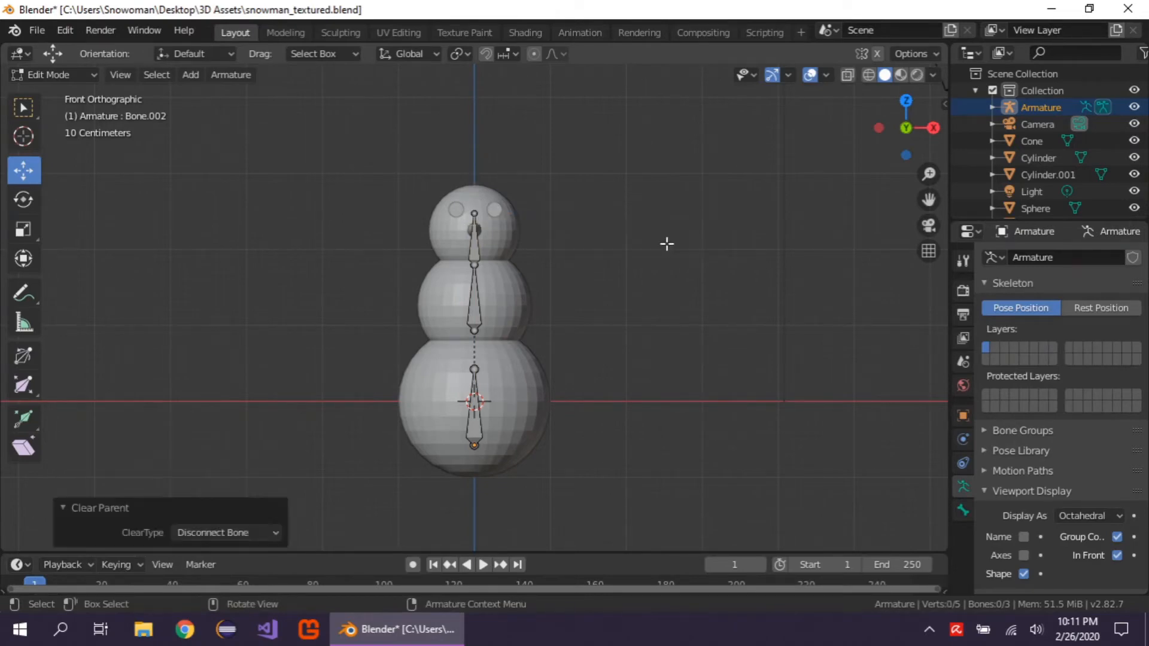
# Disconnect the head bone from the middle bone, move it up about 0.2 m along Z, and return to Object Mode.
pyautogui.click(475, 242)
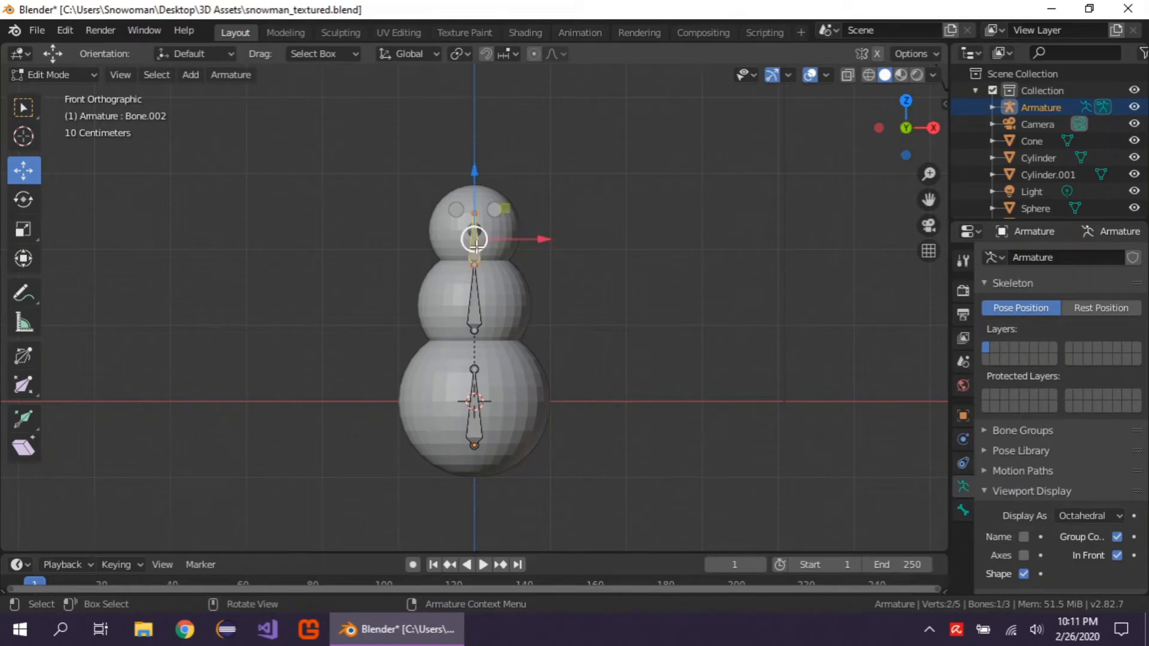
pyautogui.hotkey('alt', 'p')
pyautogui.click(623, 236)
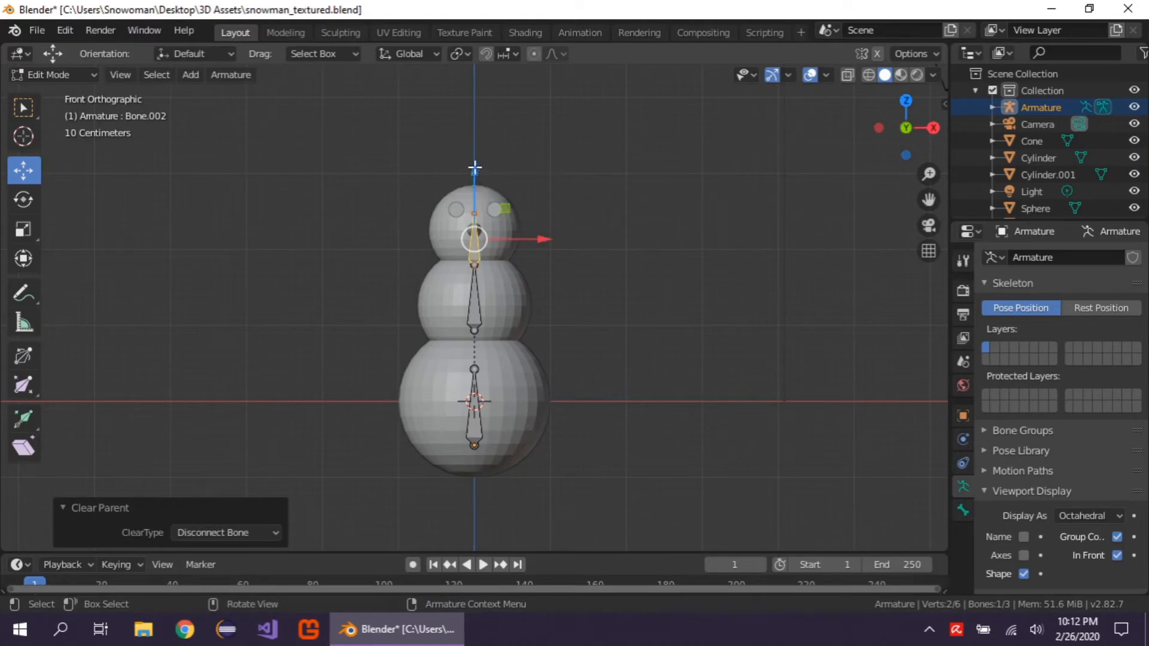
pyautogui.moveTo(474, 168)
pyautogui.mouseDown()
pyautogui.moveTo(478, 142)
pyautogui.moveTo(479, 152)
pyautogui.mouseUp()
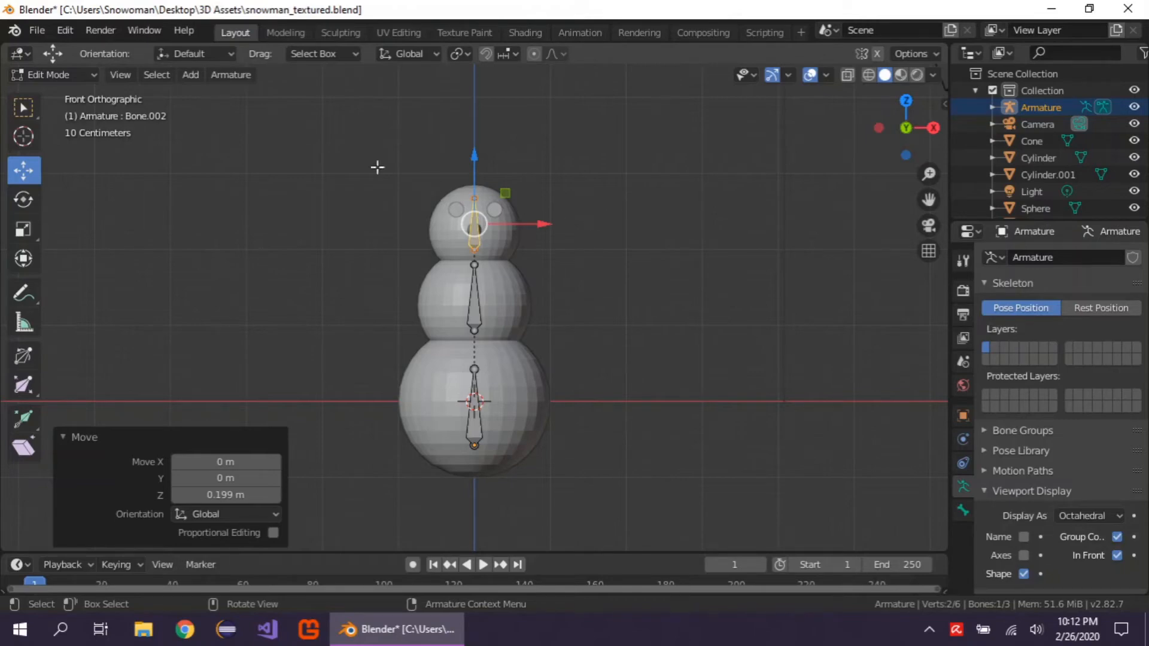
pyautogui.click(58, 74)
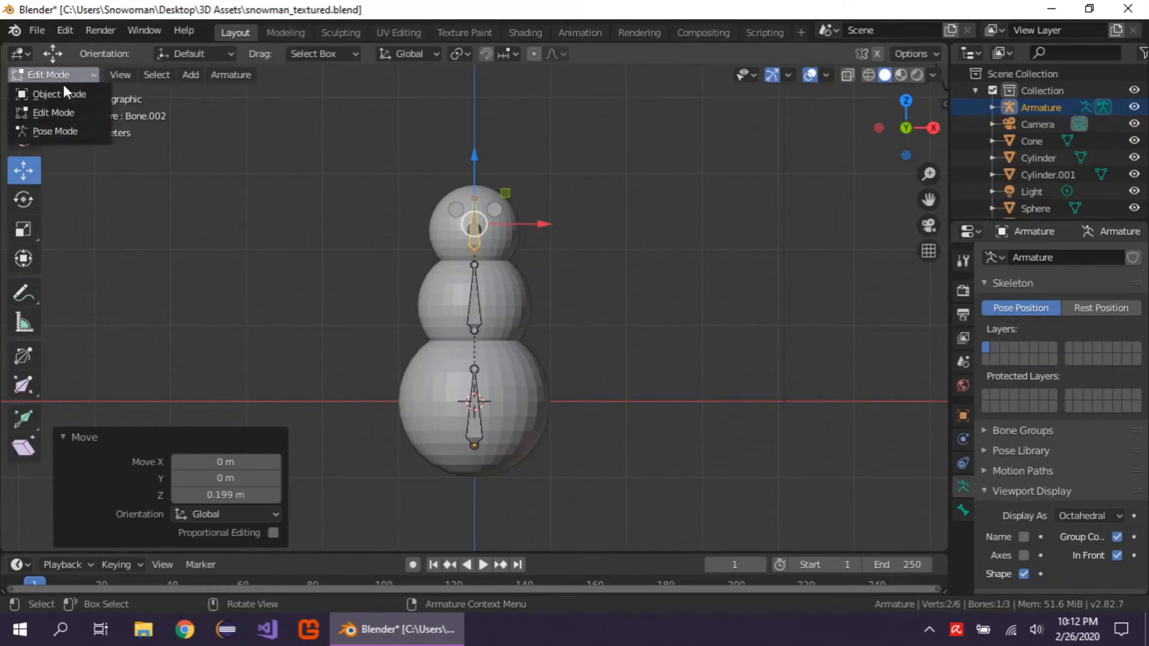
pyautogui.click(66, 94)
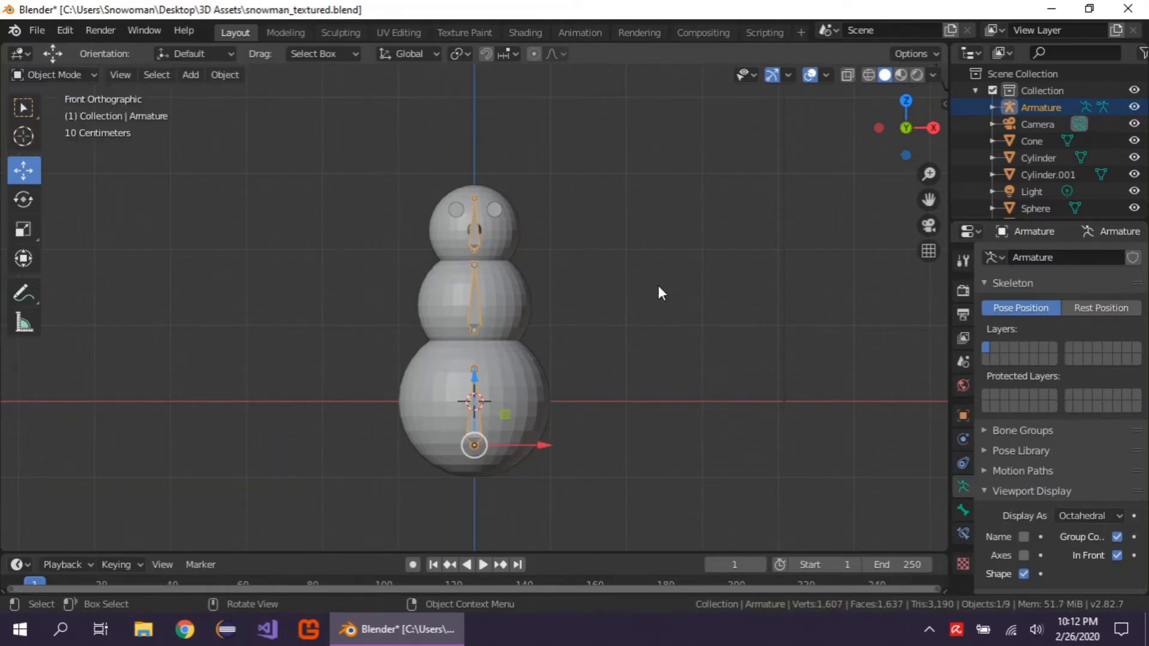
# Join both eye cylinders into the snowman's head sphere, one after the other.
pyautogui.moveTo(634, 277); pyautogui.dragTo(443, 260, button='middle')
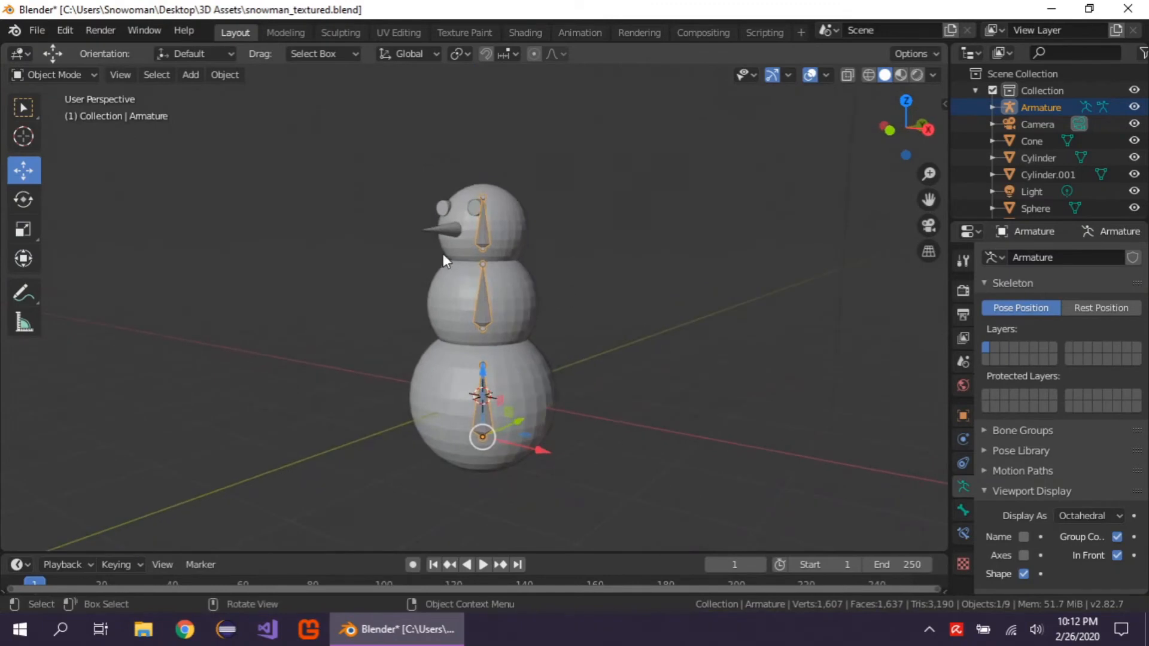
pyautogui.click(454, 248)
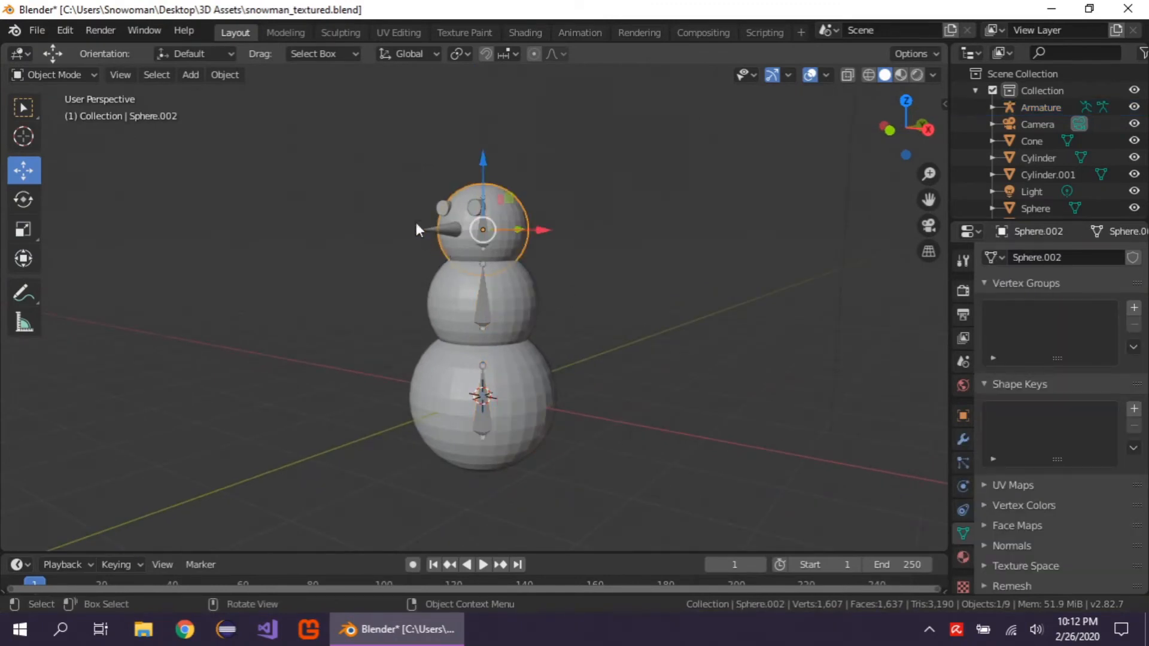
pyautogui.click(443, 209)
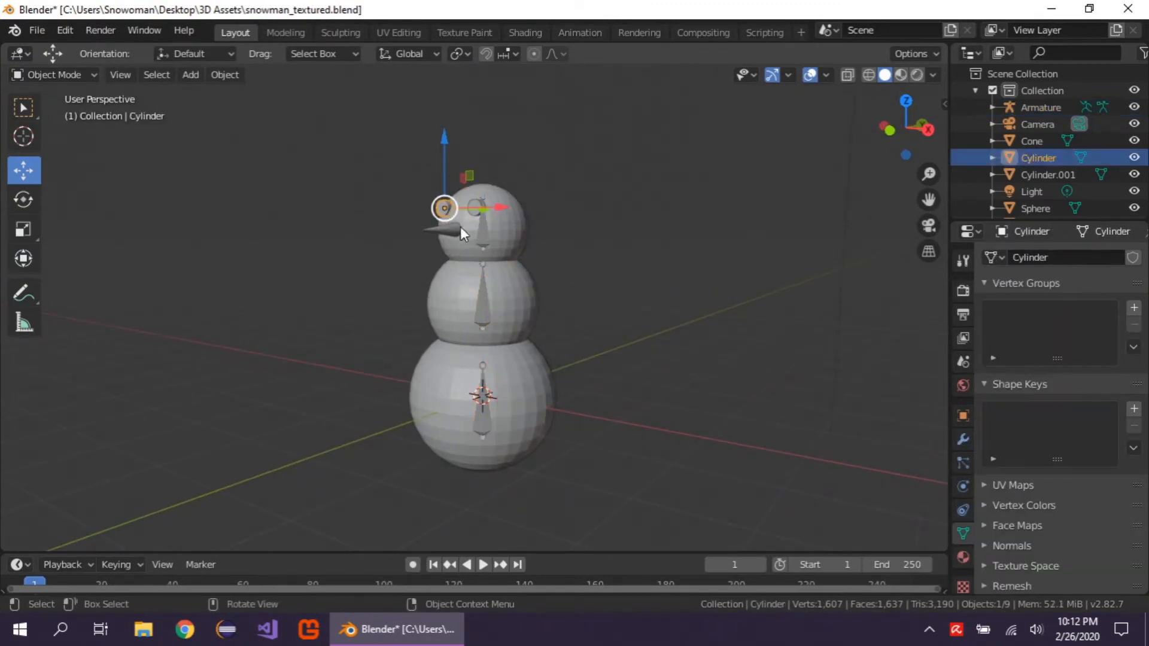
pyautogui.keyDown('shift'); pyautogui.click(511, 237); pyautogui.keyUp('shift')
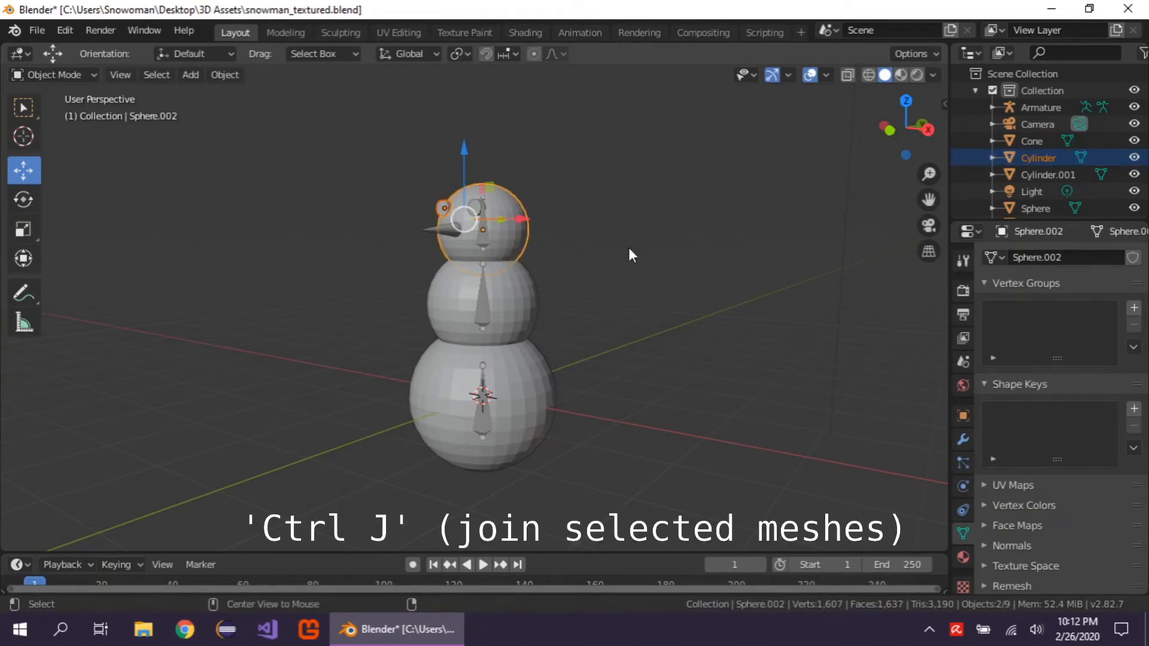
pyautogui.click(475, 204)
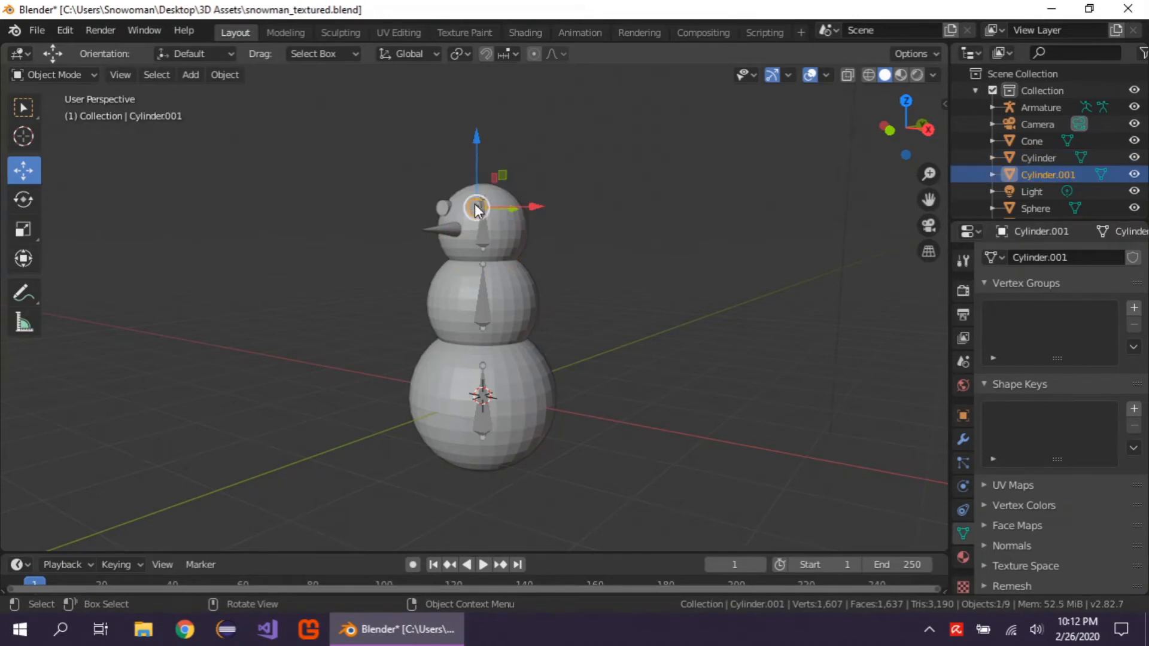
pyautogui.keyDown('shift'); pyautogui.click(519, 233); pyautogui.keyUp('shift')
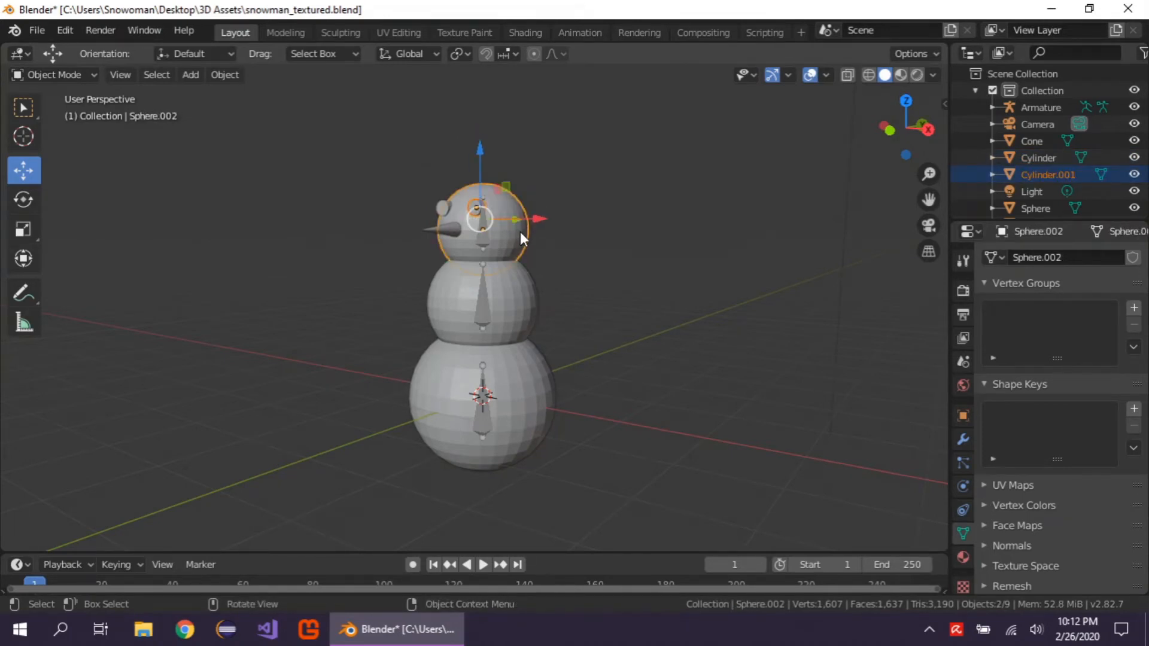
pyautogui.hotkey('ctrl', 'j')
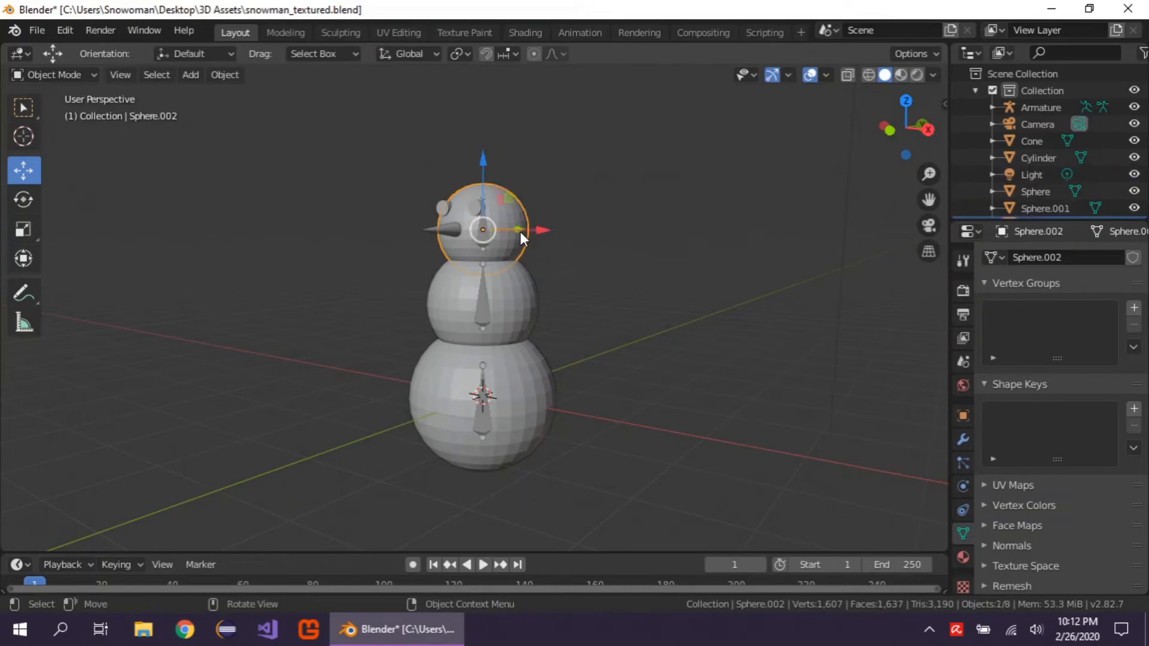
pyautogui.click(442, 206)
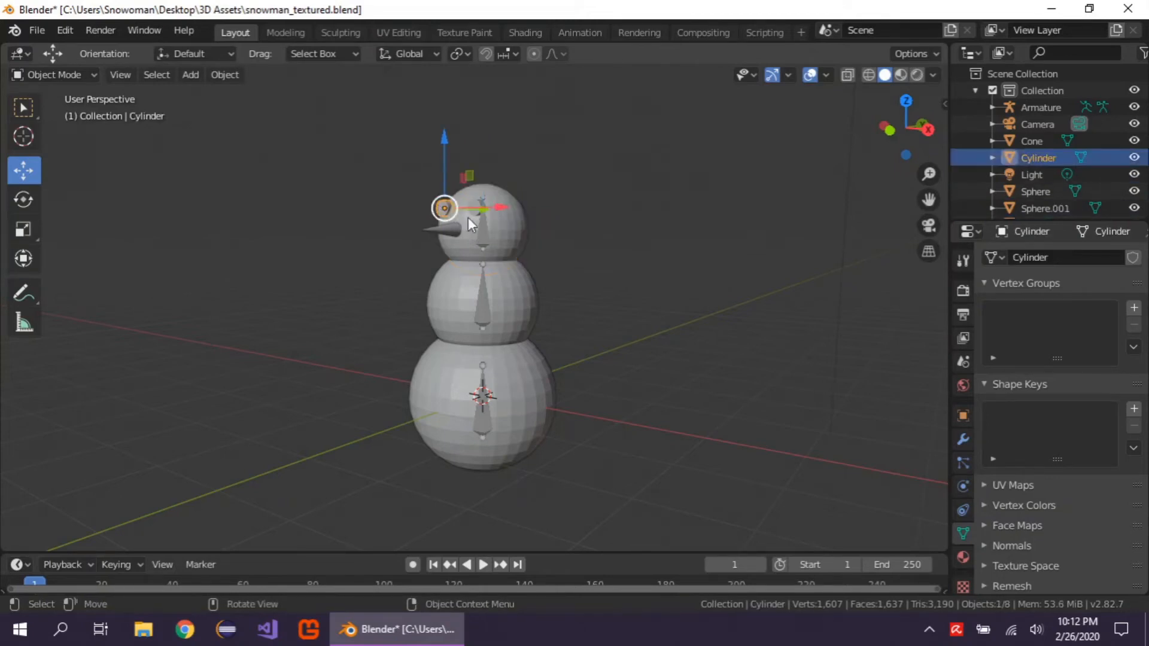
pyautogui.keyDown('shift'); pyautogui.click(515, 220); pyautogui.keyUp('shift')
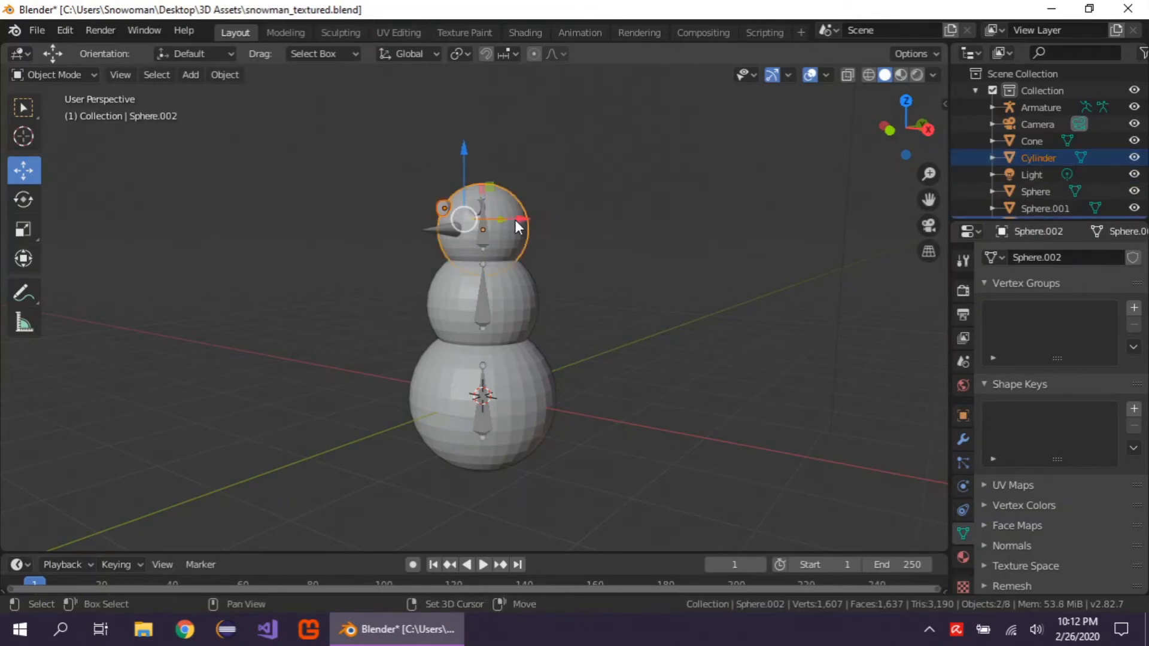
pyautogui.hotkey('ctrl', 'j')
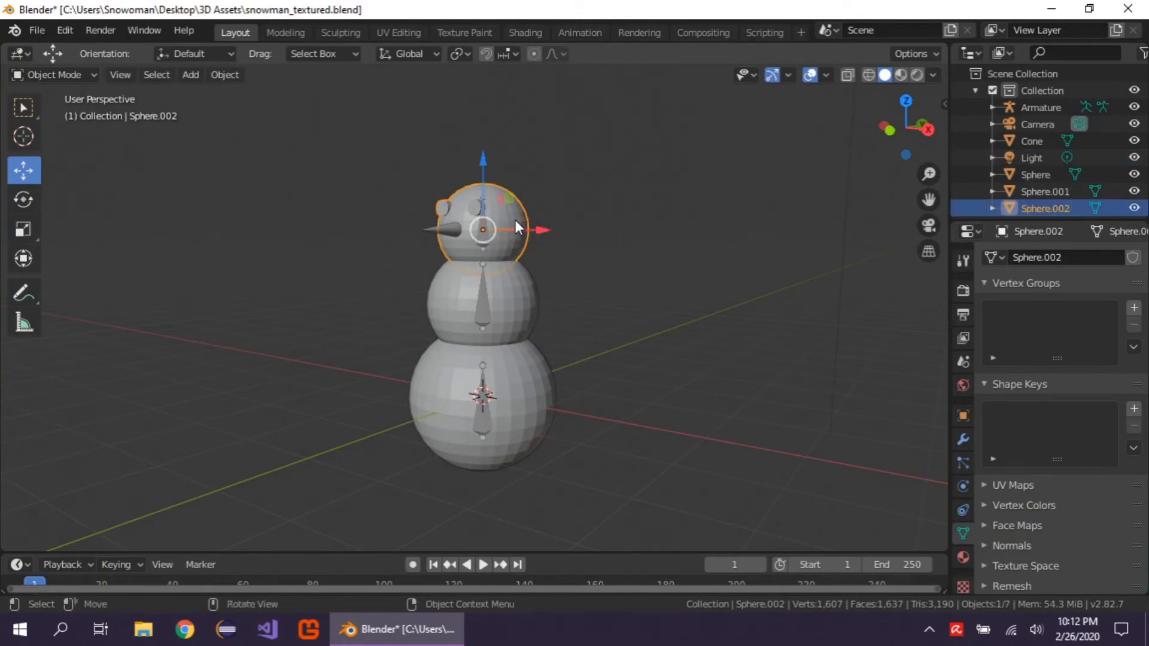
# Join the cone nose into the head sphere's mesh.
pyautogui.click(450, 229)
pyautogui.keyDown('shift'); pyautogui.click(461, 212); pyautogui.keyUp('shift')
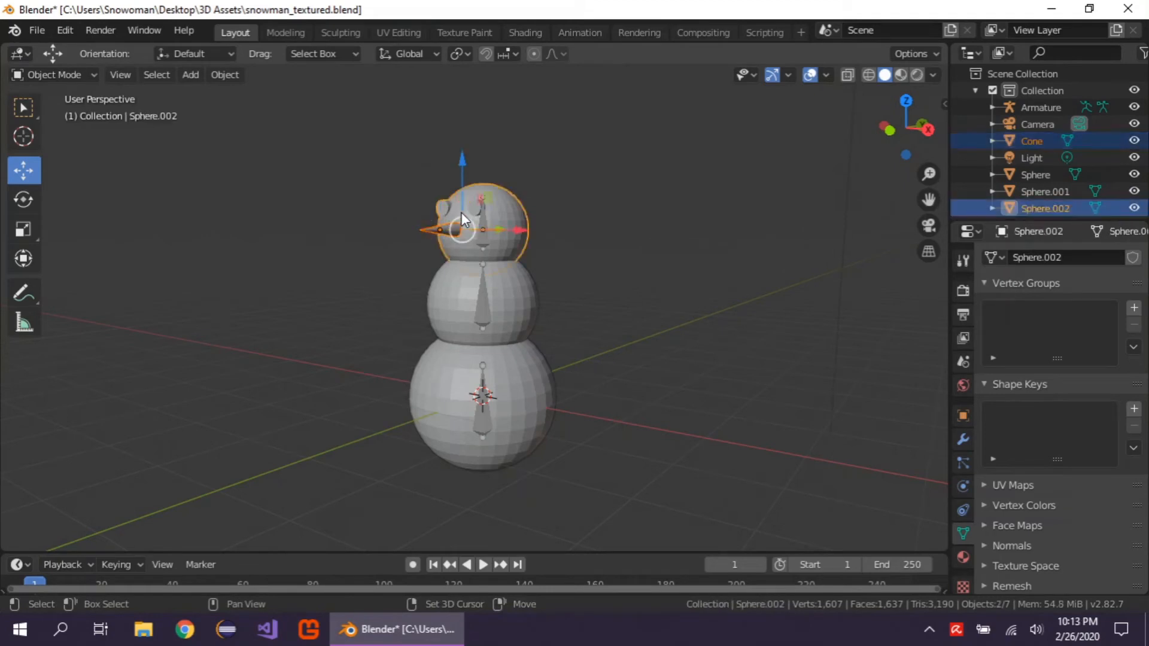
pyautogui.hotkey('ctrl', 'j')
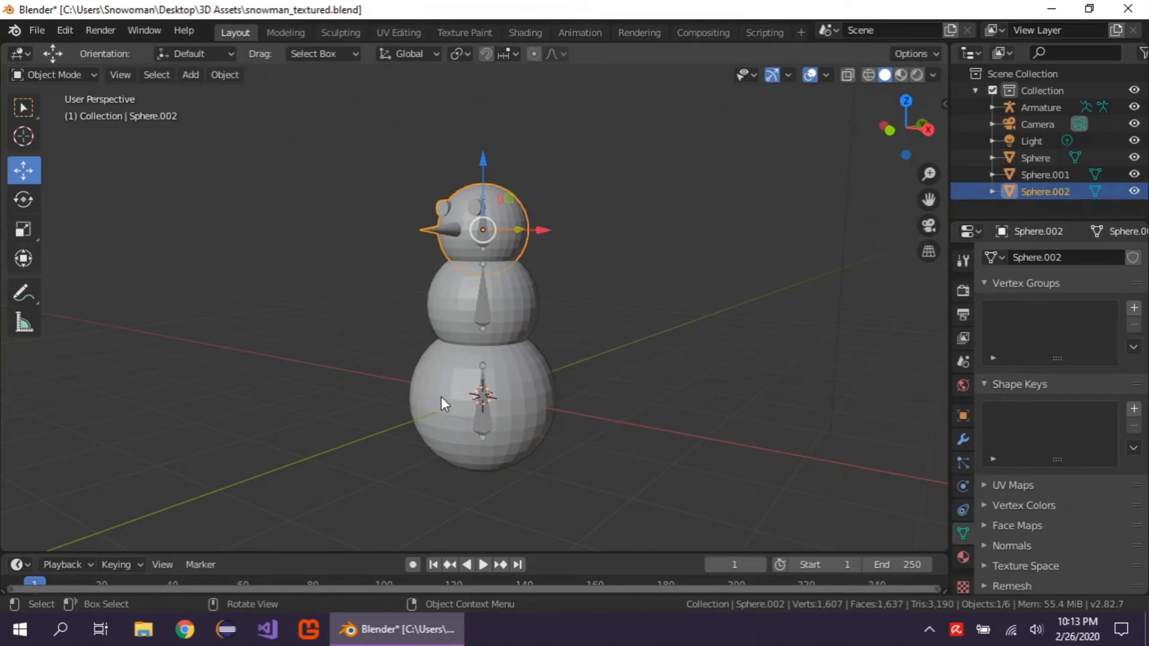
# Parent the head, middle and bottom spheres to the armature using Armature Deform With Empty Groups.
pyautogui.keyDown('shift'); pyautogui.click(511, 315); pyautogui.keyUp('shift')
pyautogui.keyDown('shift'); pyautogui.click(538, 379); pyautogui.keyUp('shift')
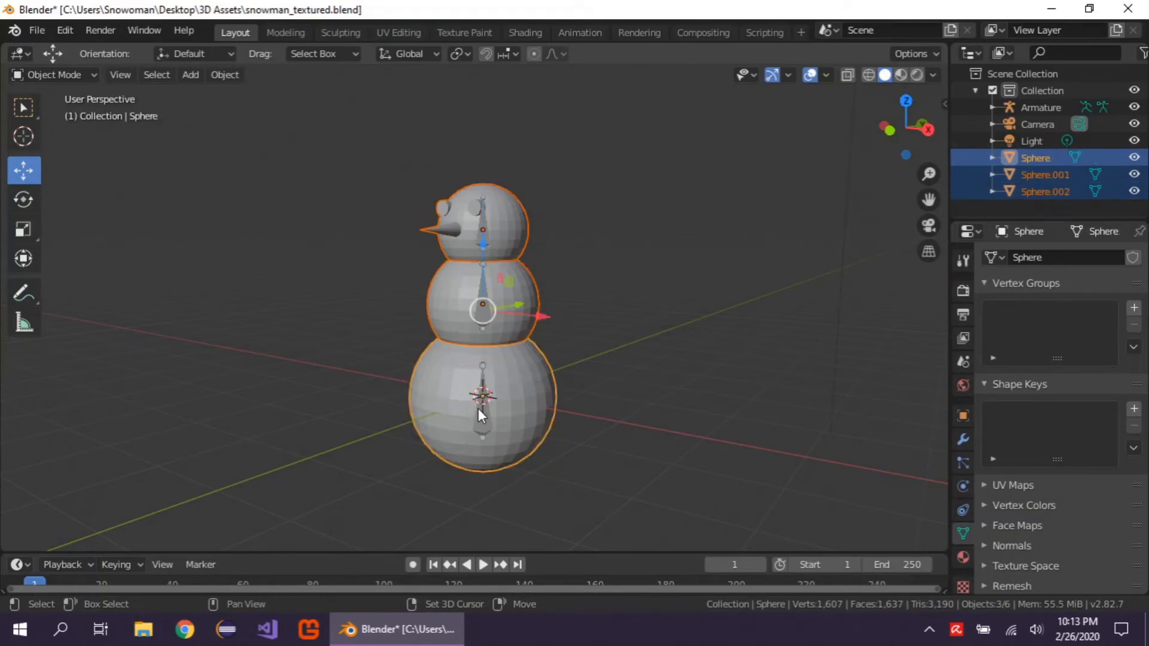
pyautogui.keyDown('shift'); pyautogui.click(482, 425); pyautogui.keyUp('shift')
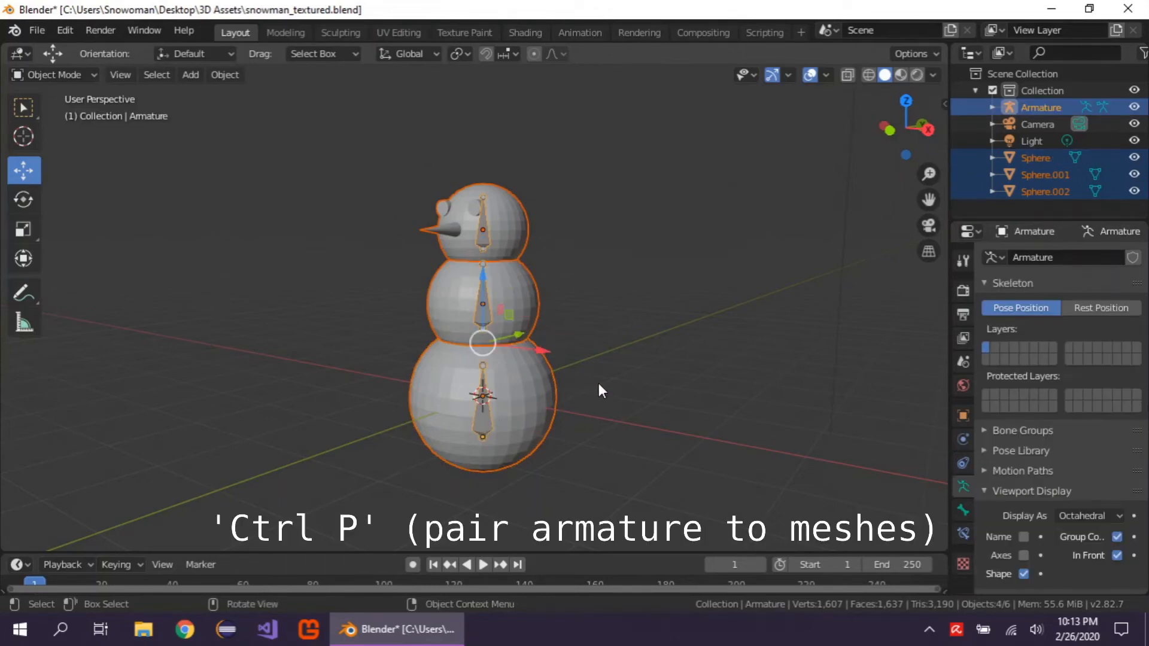
pyautogui.hotkey('ctrl', 'p')
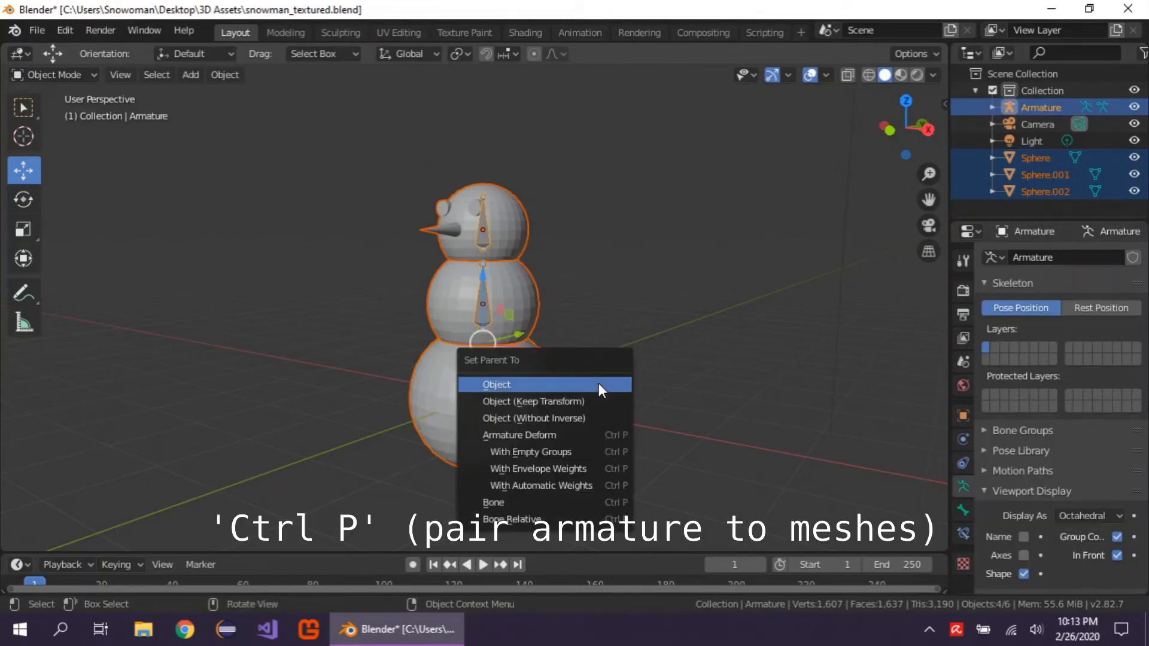
pyautogui.click(578, 453)
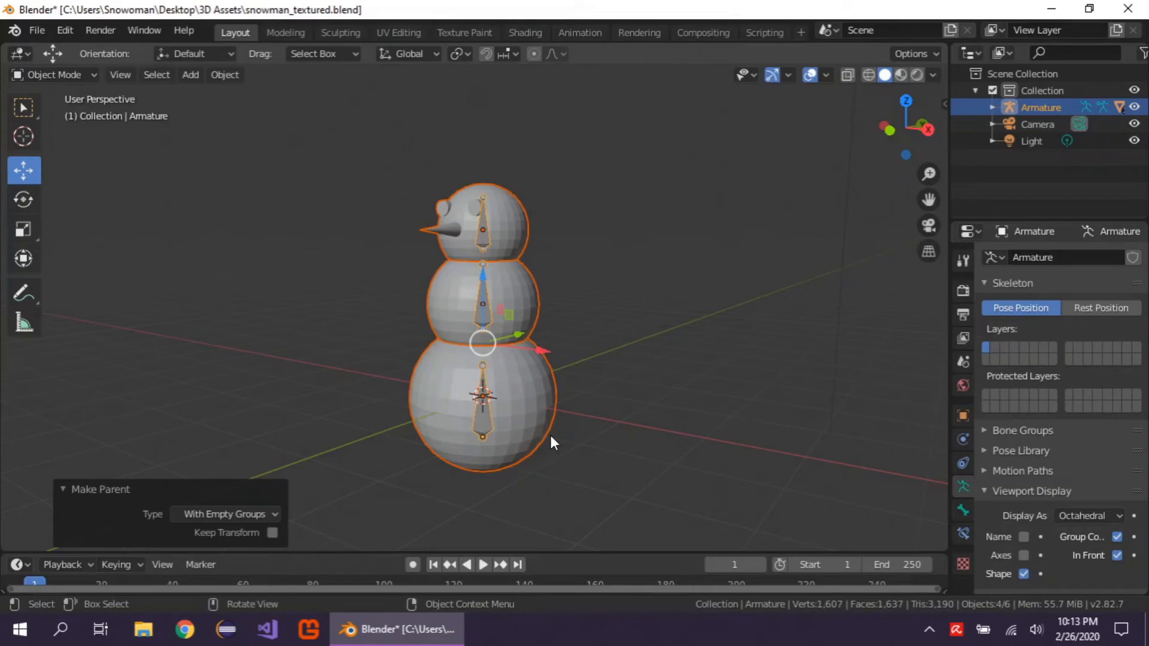
# Assign all vertices of the bottom sphere to the vertex group Bone in Edit Mode, then return to Object Mode.
pyautogui.click(530, 409)
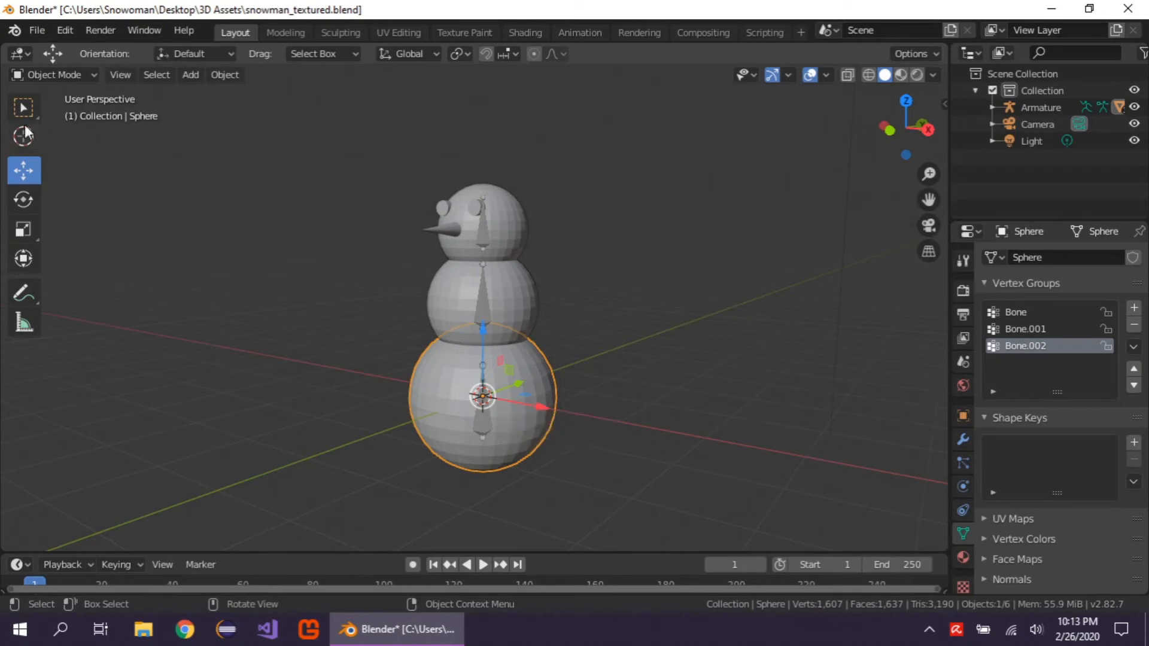
pyautogui.click(49, 74)
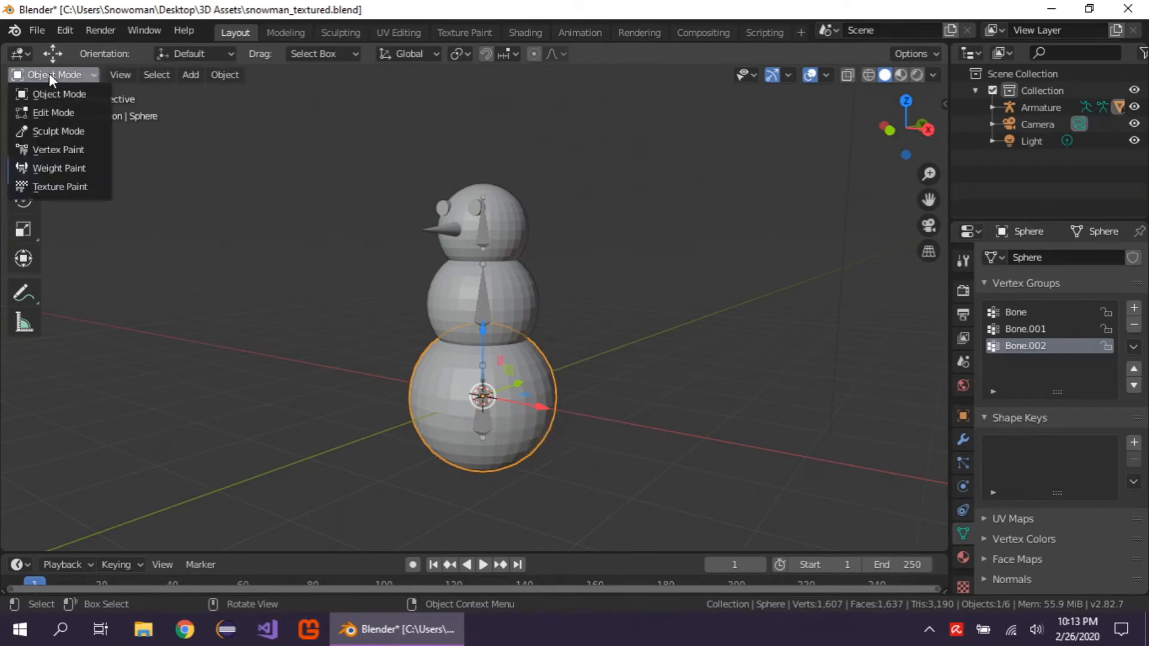
pyautogui.click(60, 106)
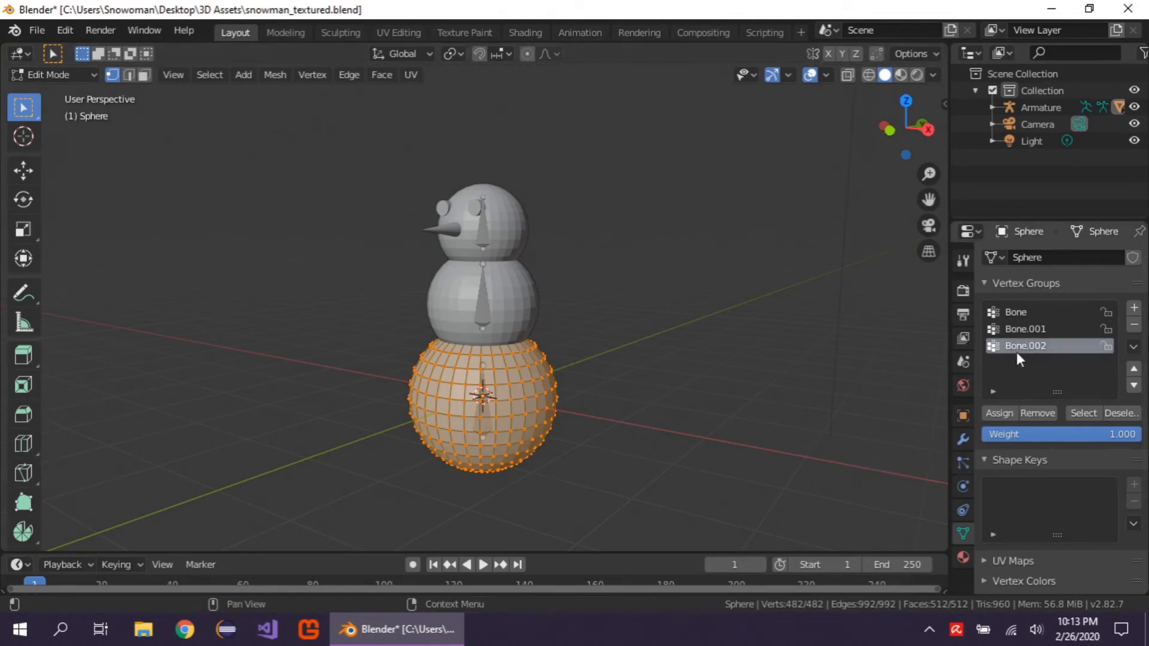
pyautogui.click(1022, 313)
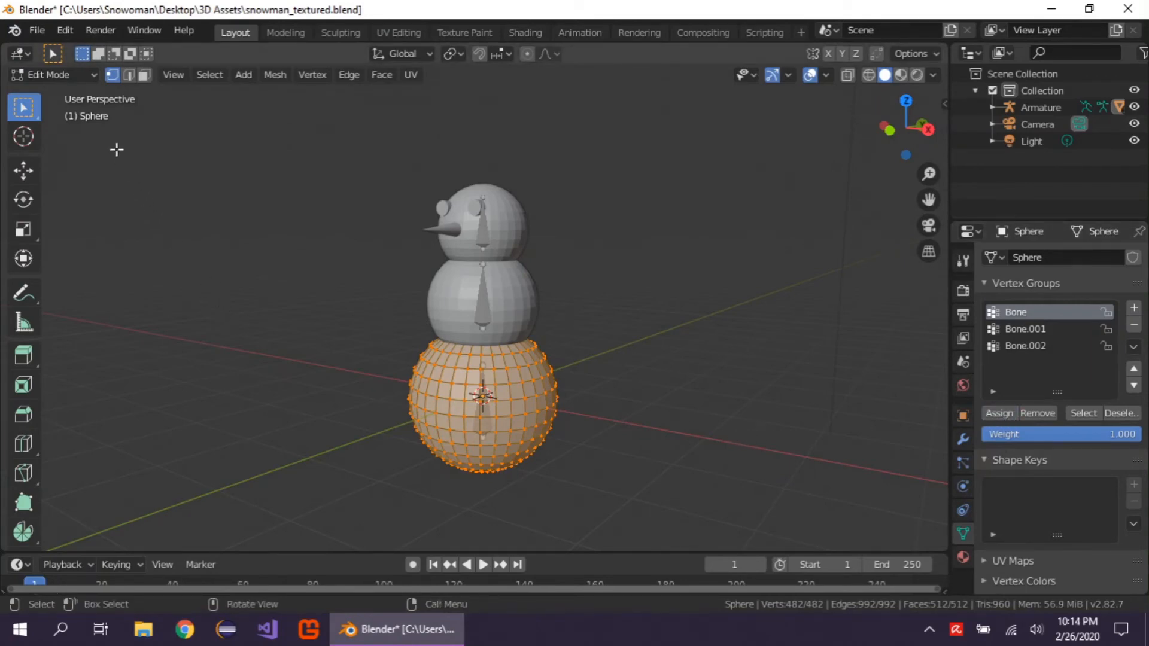
pyautogui.click(70, 77)
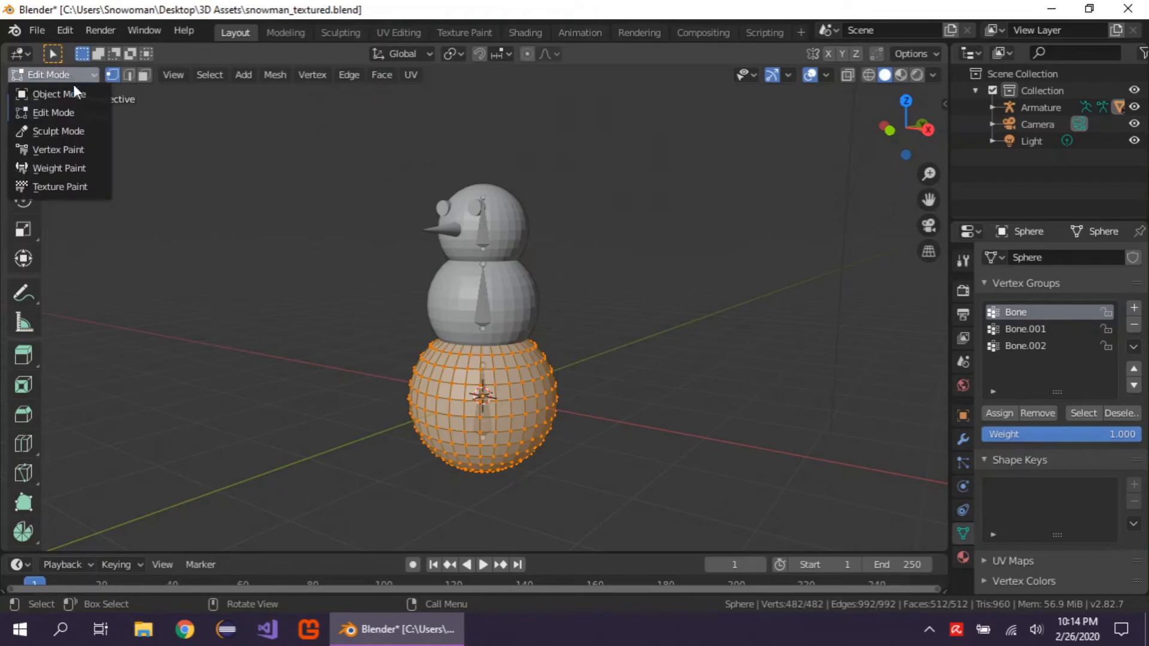
pyautogui.click(76, 93)
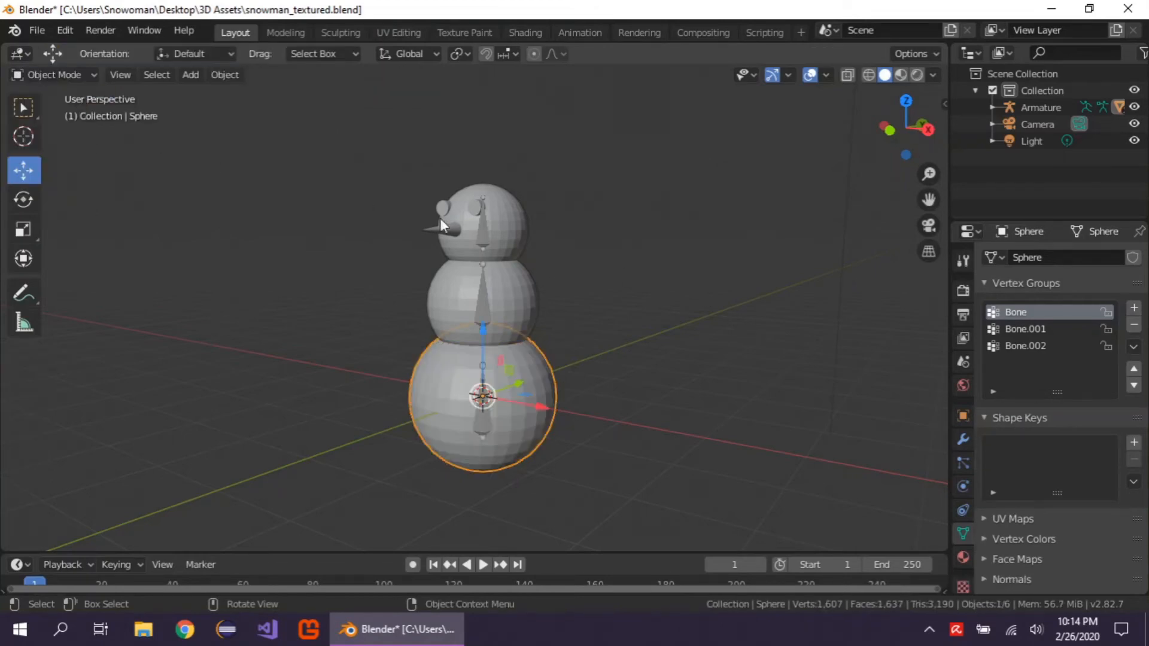
# Assign all vertices of the middle sphere to the vertex group Bone.001 in Edit Mode and return to Object Mode.
pyautogui.click(531, 294)
pyautogui.click(74, 74)
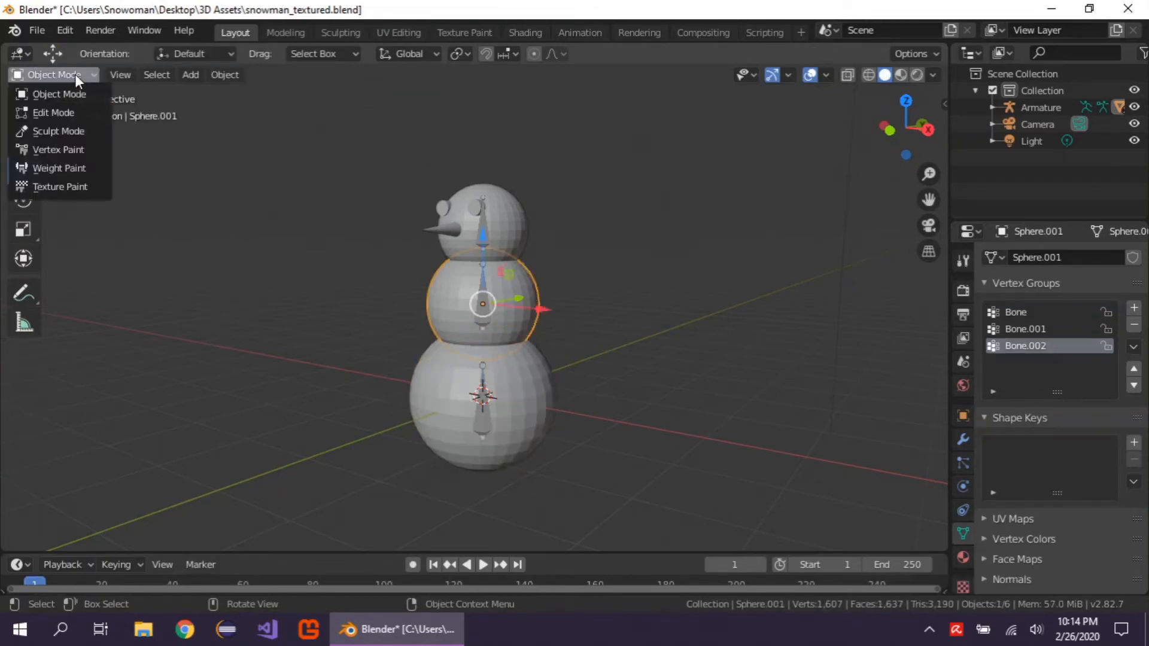
pyautogui.click(91, 107)
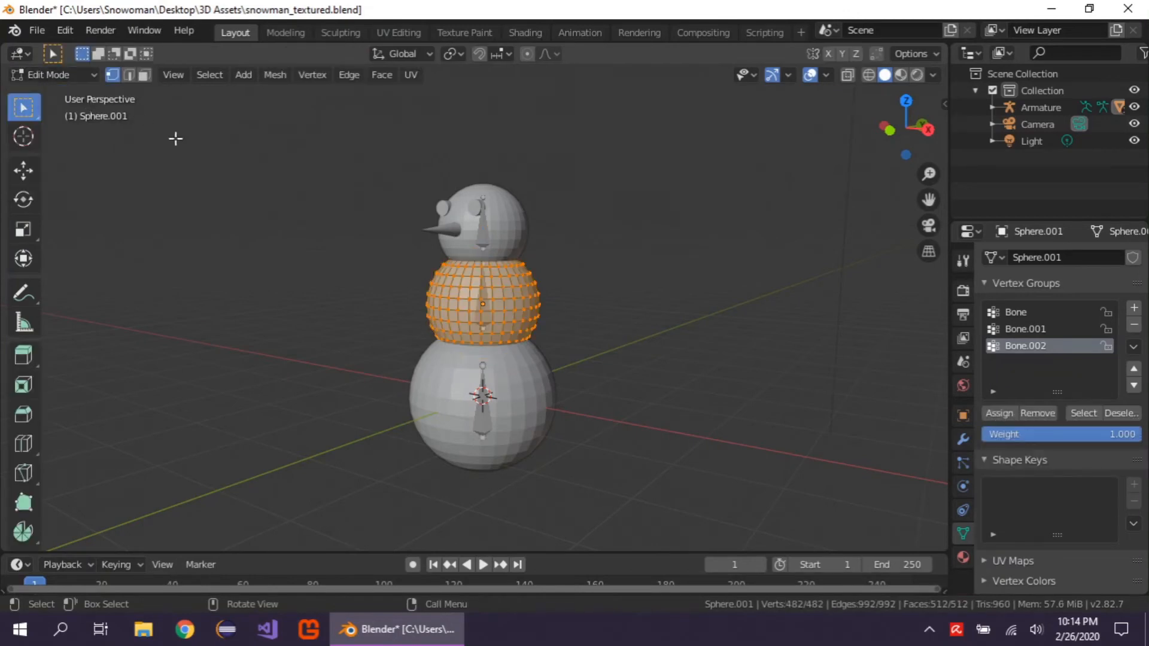
pyautogui.click(1036, 331)
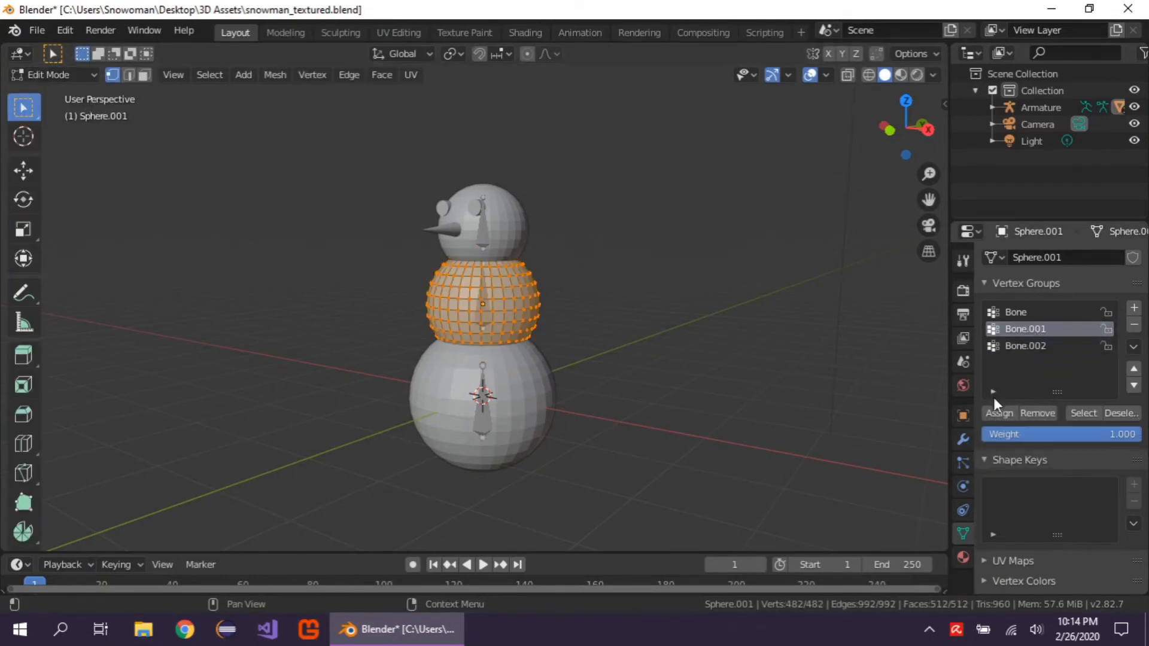
pyautogui.click(1001, 414)
pyautogui.click(74, 74)
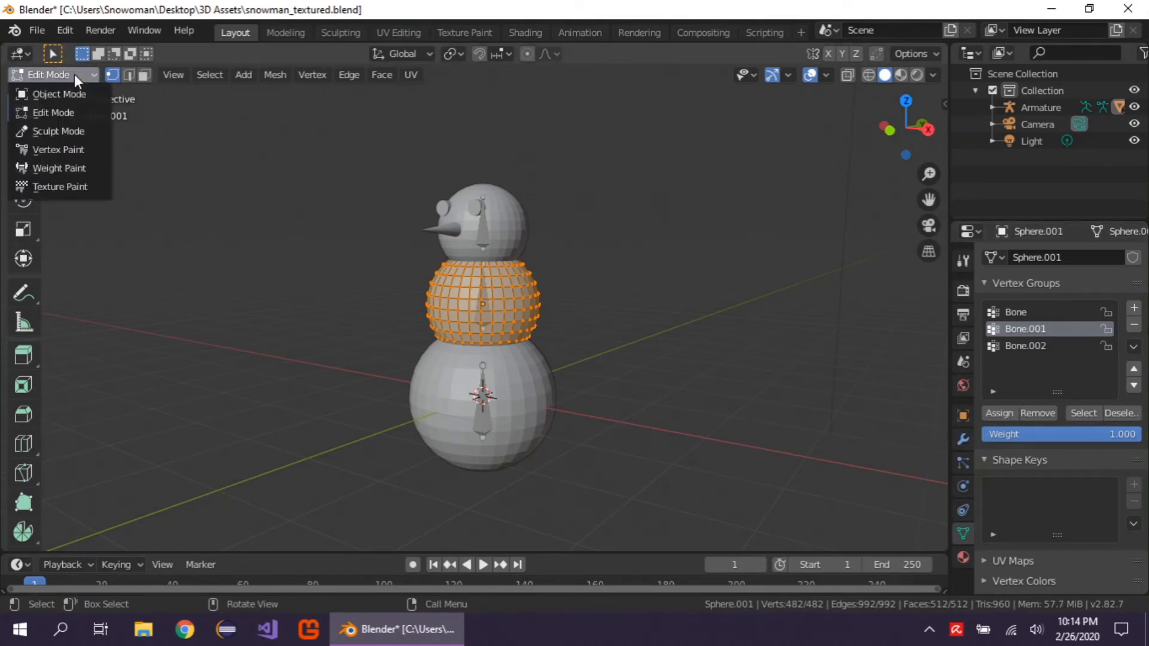
pyautogui.click(72, 91)
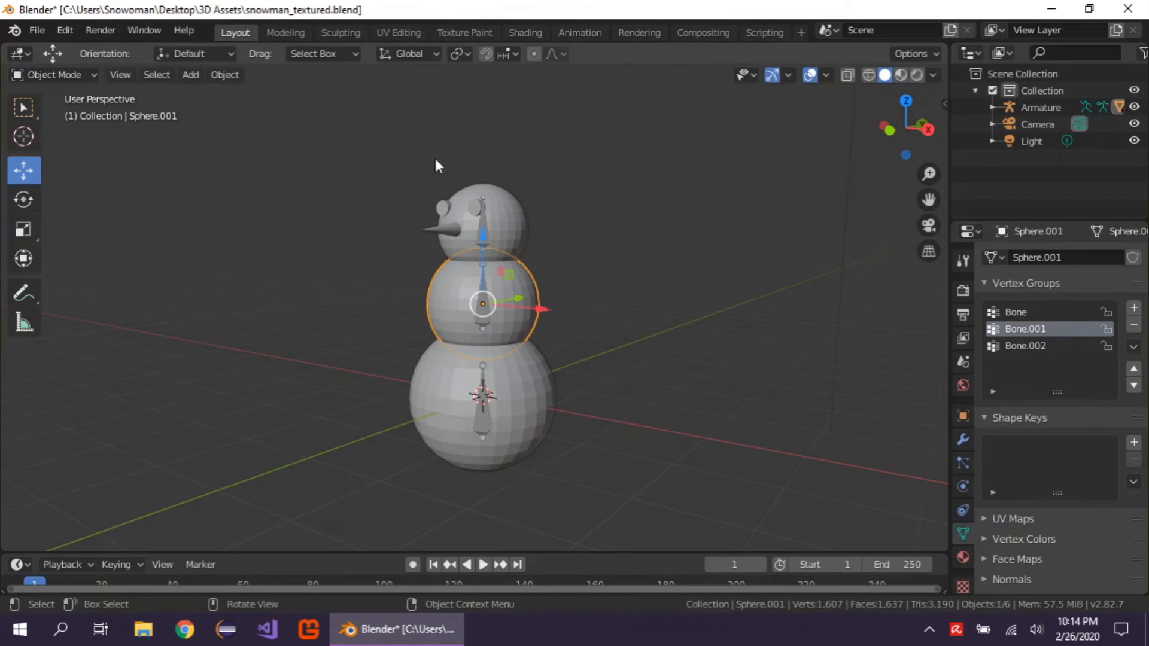
# Assign all vertices of the head mesh to the vertex group Bone.002 in Edit Mode, then return to Object Mode.
pyautogui.click(508, 214)
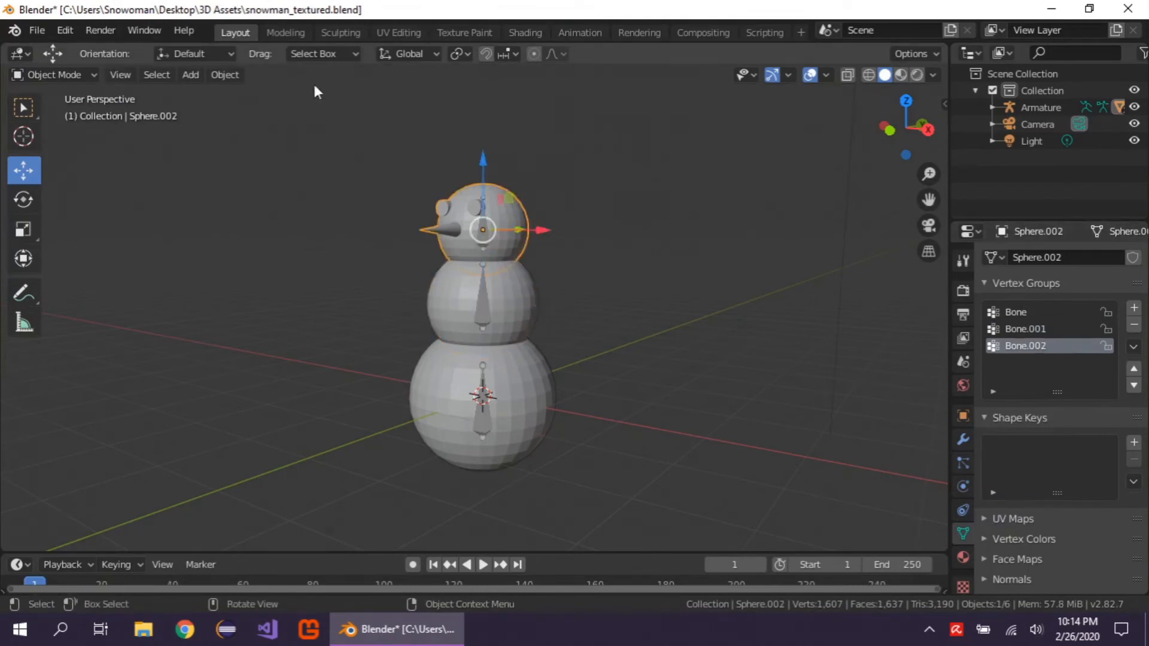
pyautogui.click(59, 75)
pyautogui.click(63, 112)
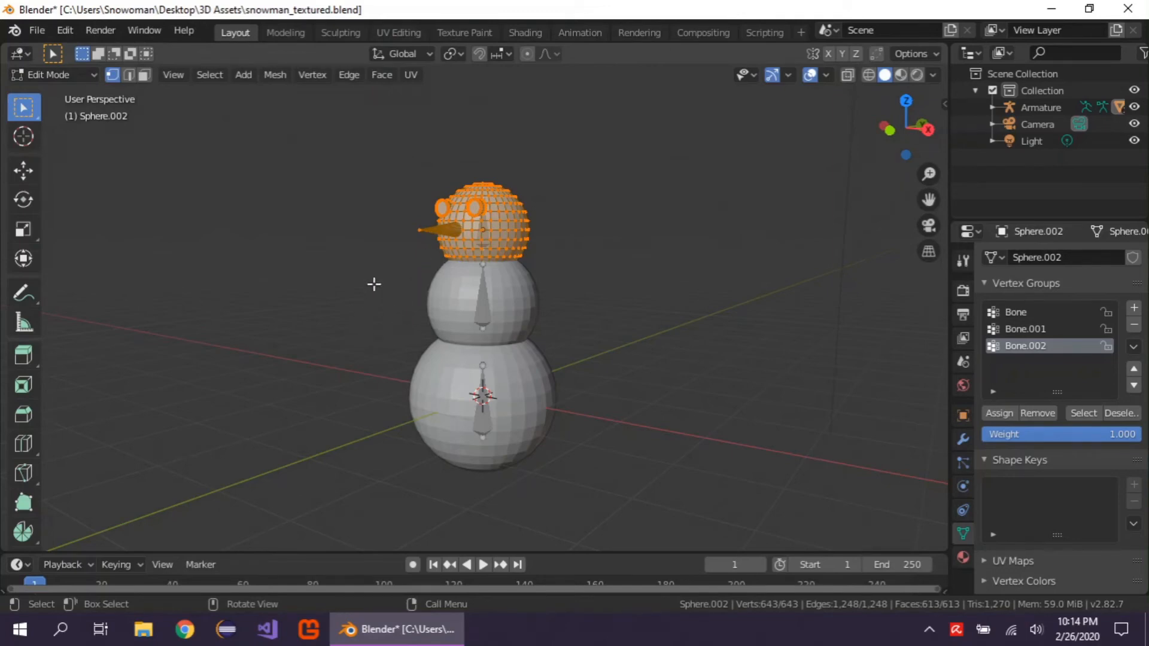
pyautogui.click(57, 76)
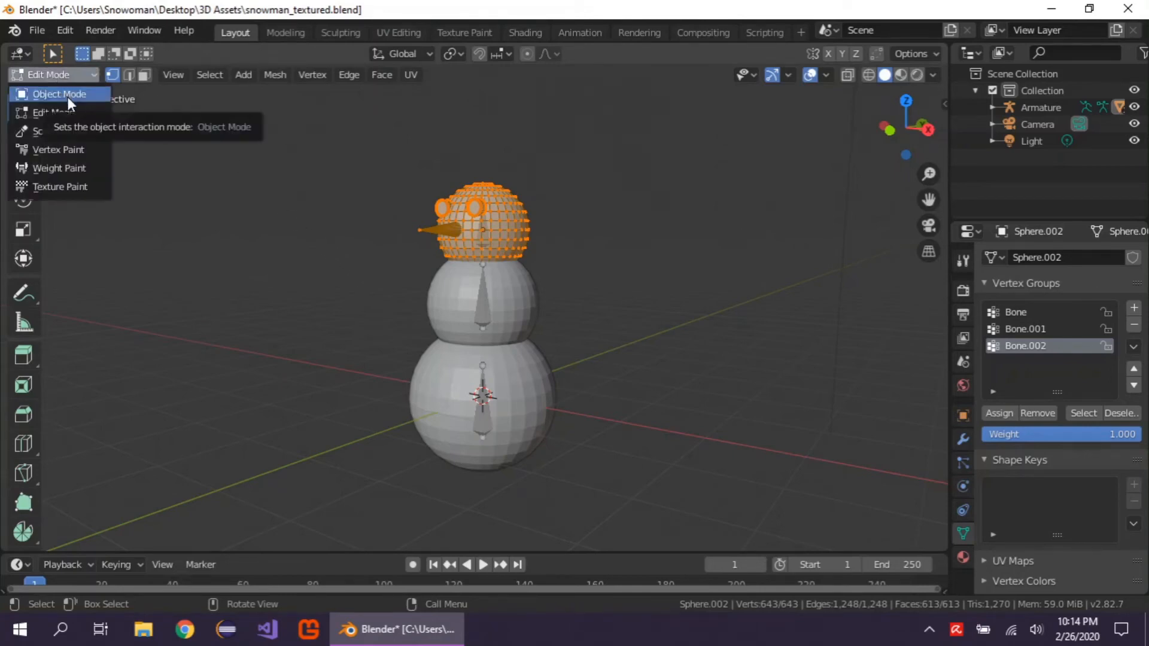
pyautogui.click(67, 97)
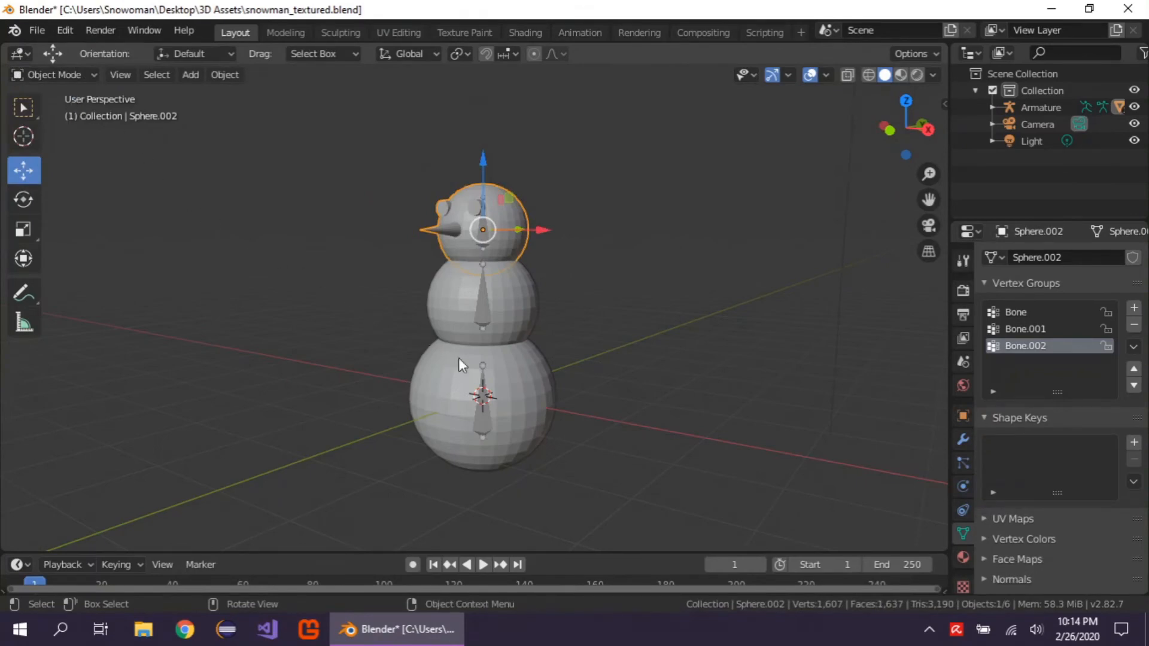
# Select the snowman's armature and switch it to Pose Mode.
pyautogui.click(486, 422)
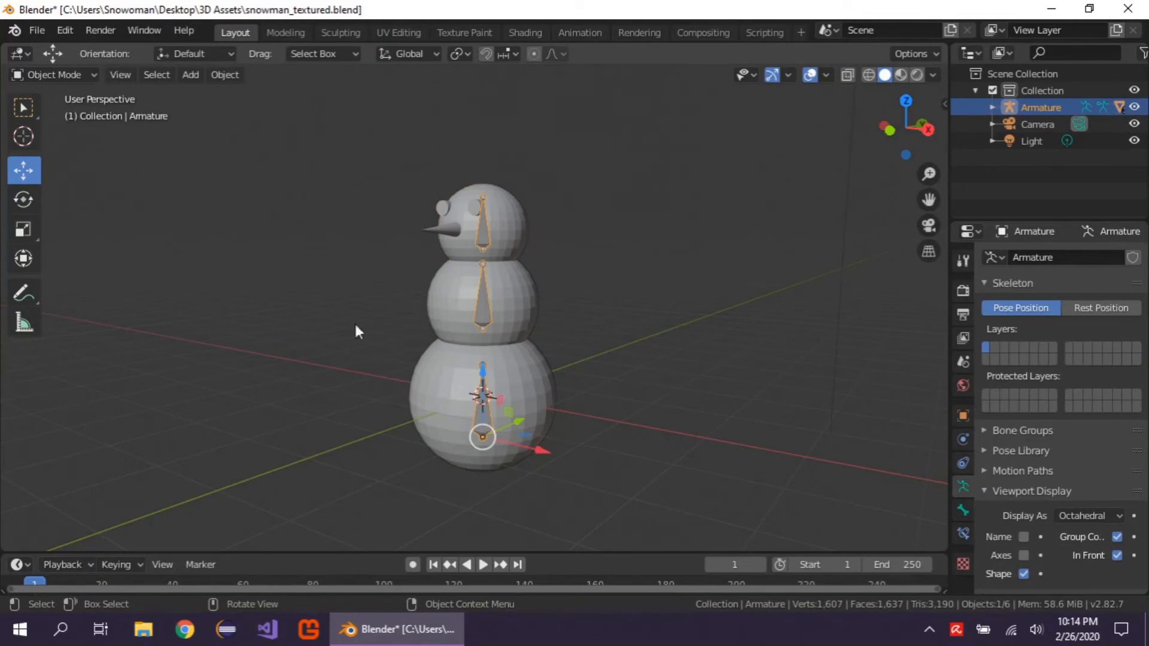
pyautogui.click(51, 75)
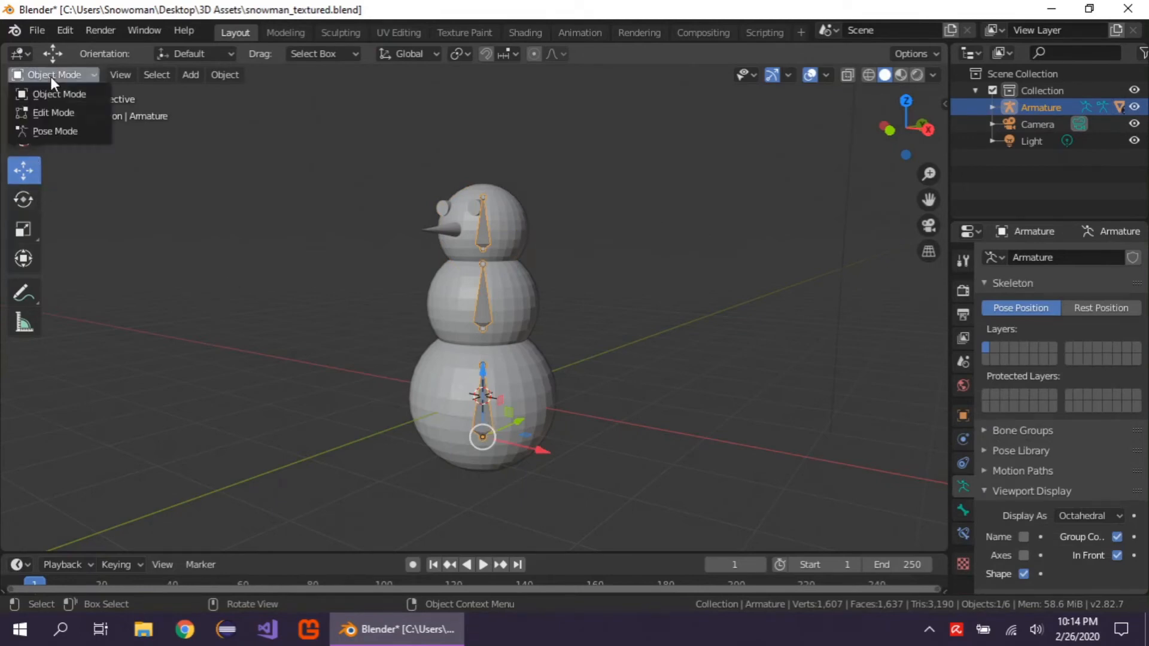
pyautogui.click(73, 129)
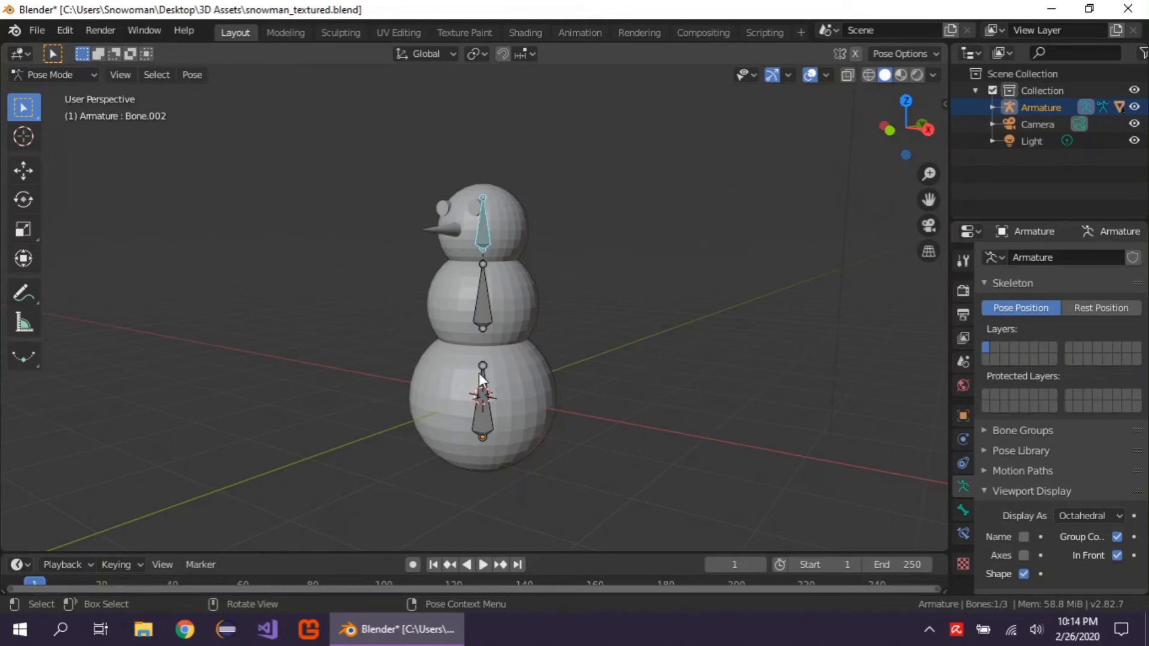
# Test the rig by rotating the bottom, middle and head bones one at a time, cancelling each rotation.
pyautogui.click(484, 418)
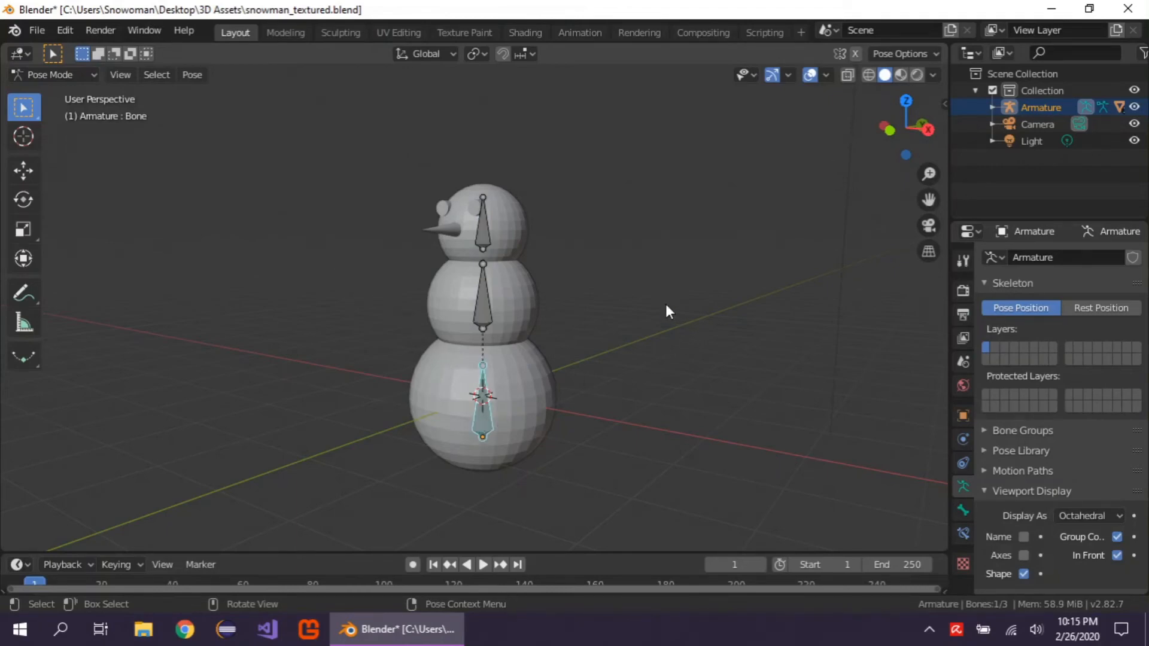
pyautogui.press('r')
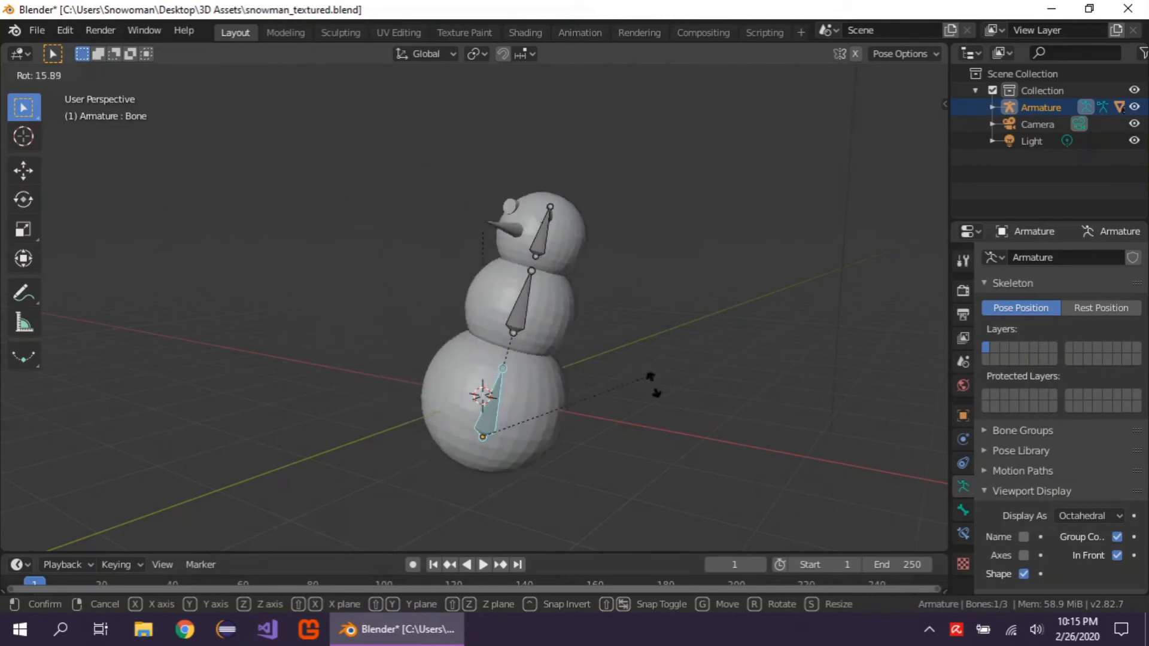
pyautogui.click(551, 354)
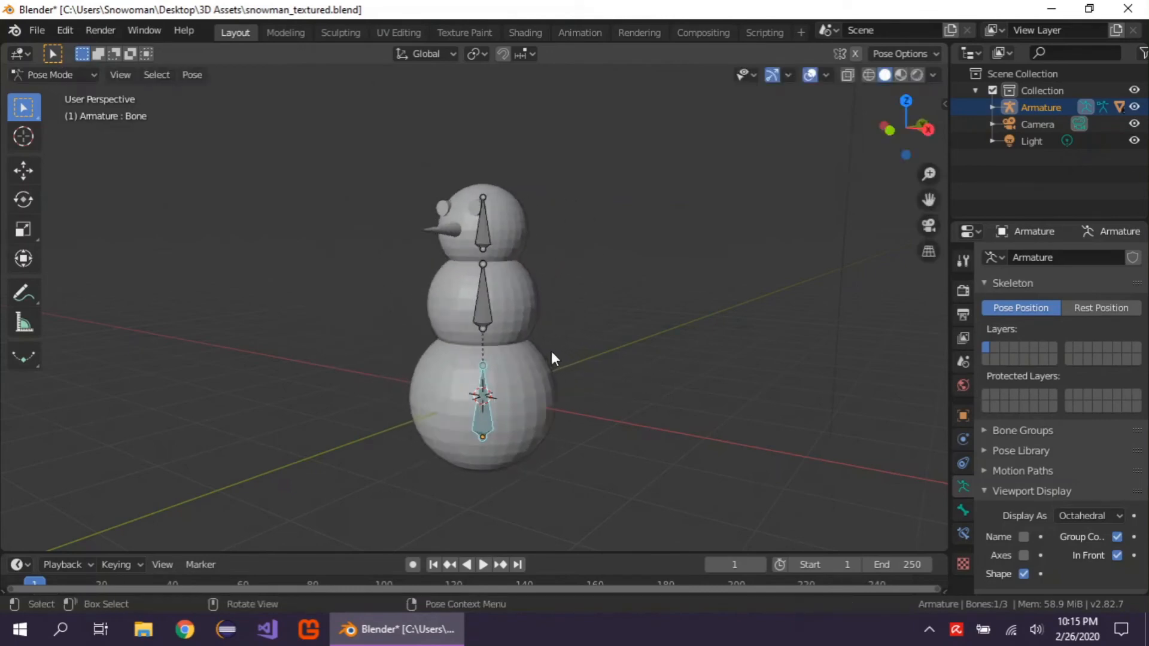
pyautogui.click(477, 311)
pyautogui.press('r')
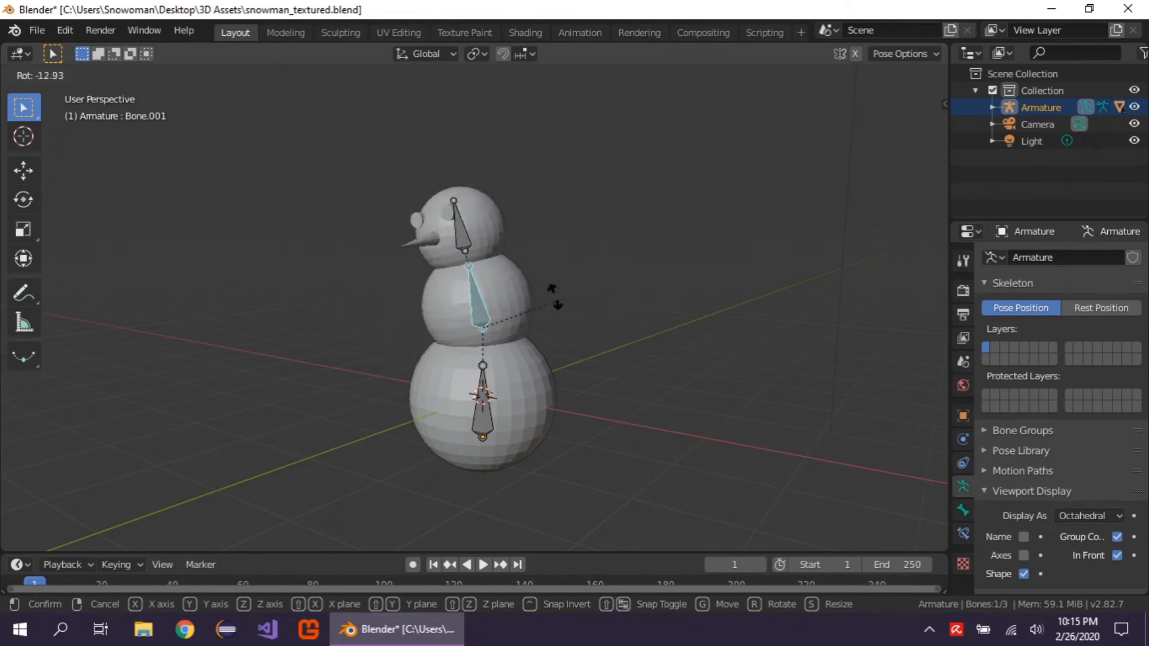
pyautogui.click(623, 308)
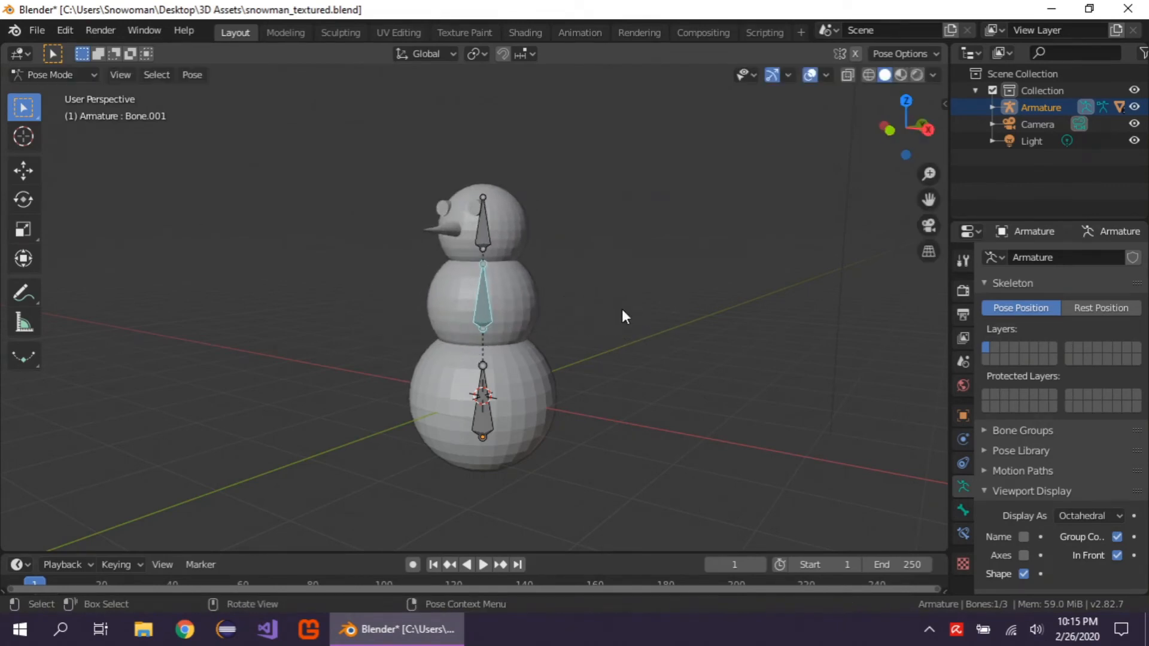
pyautogui.click(483, 231)
pyautogui.press('a')
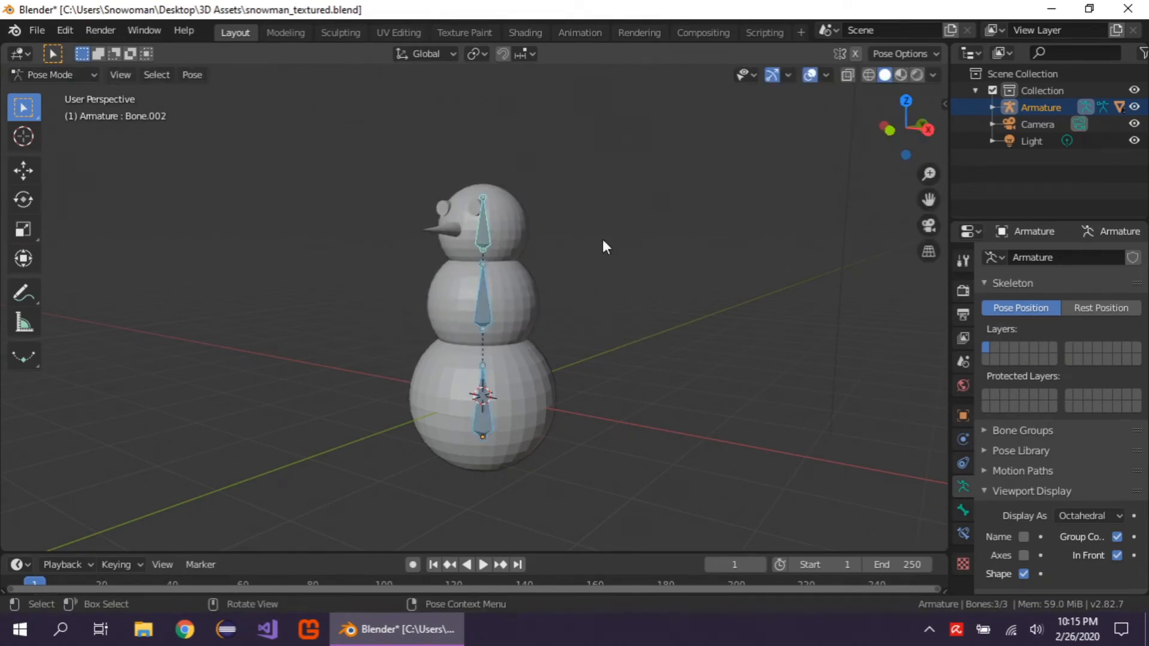
pyautogui.click(482, 232)
pyautogui.press('r')
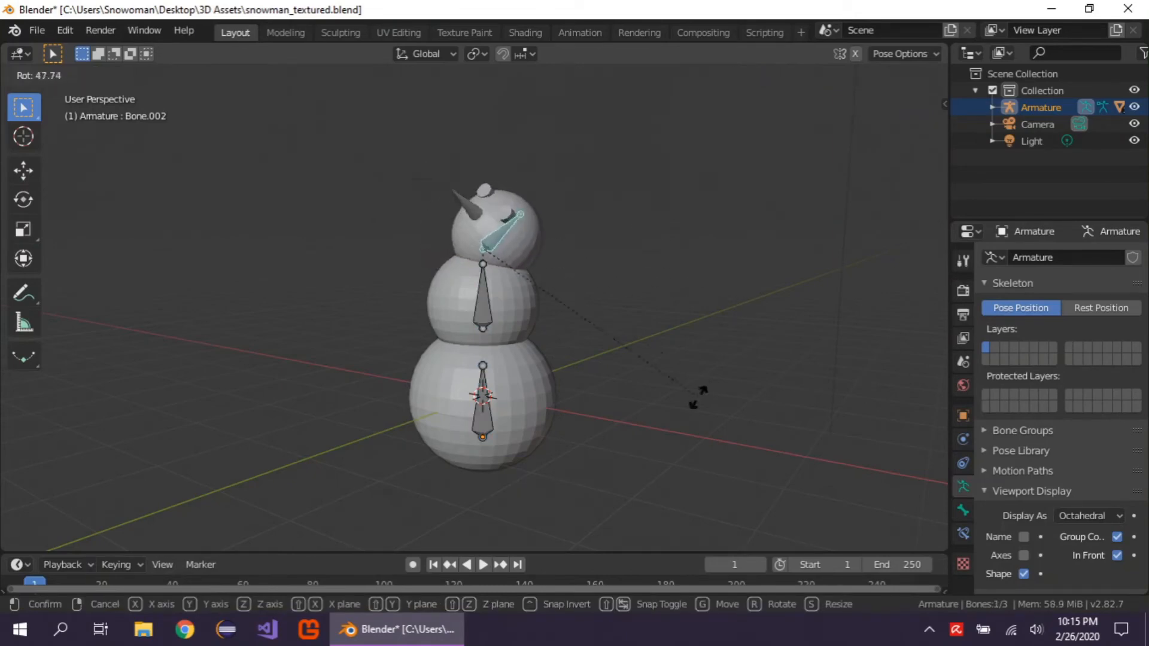
pyautogui.rightClick(672, 317)
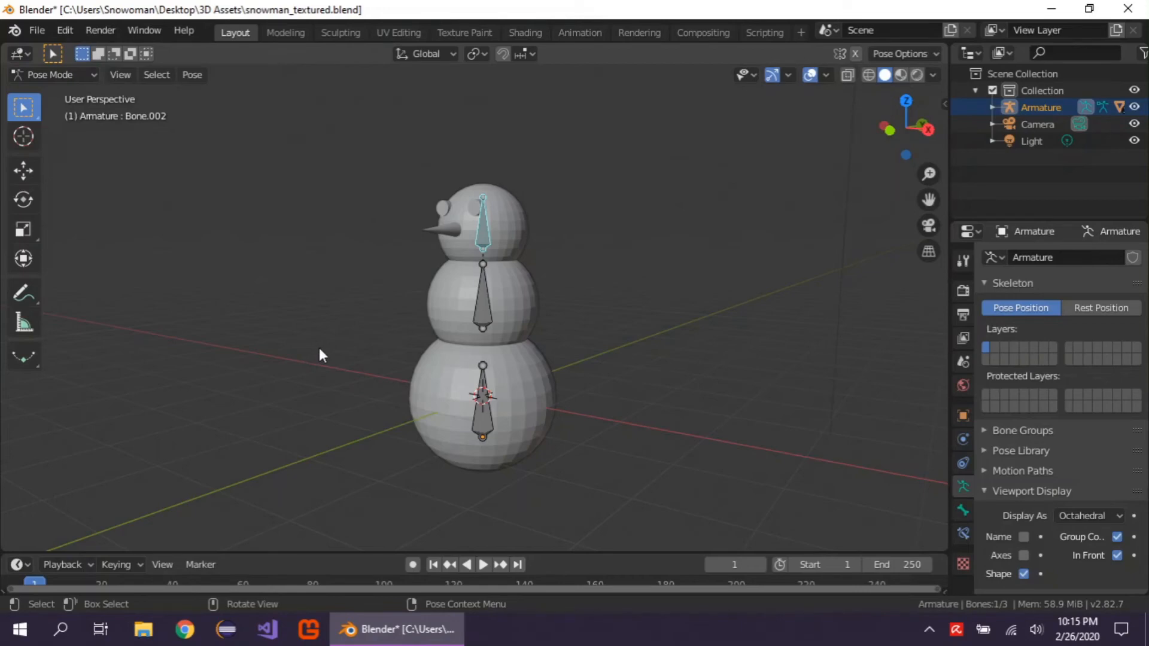
# Save the file under the new name snowman_rigged.blend in the 3D Assets folder.
pyautogui.click(35, 34)
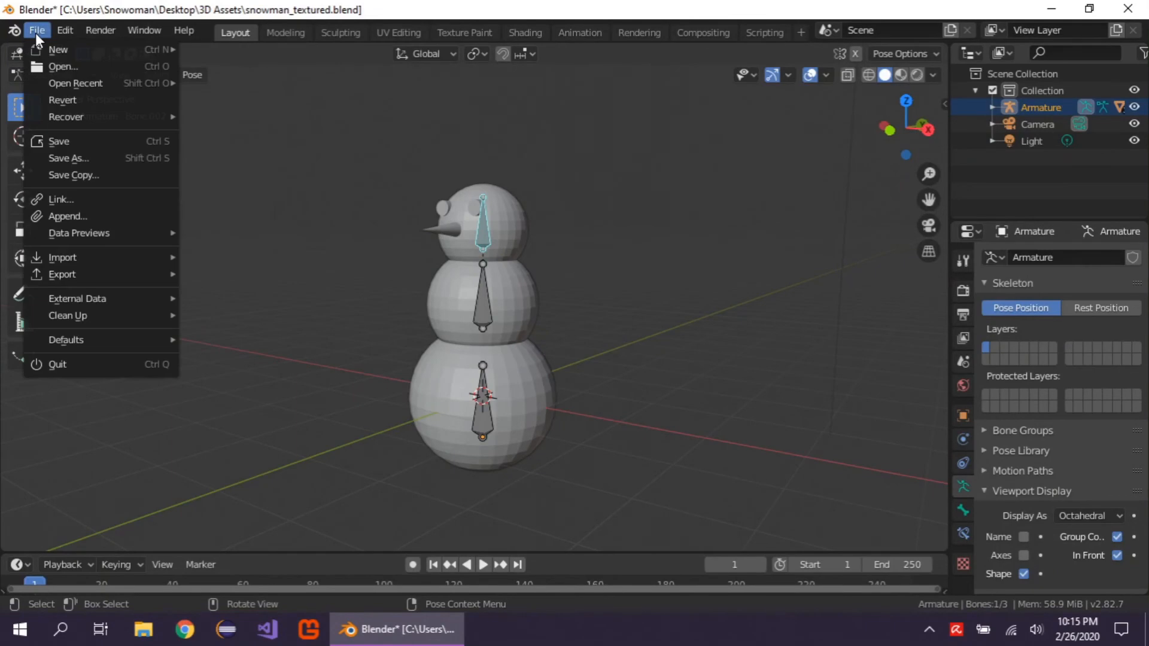
pyautogui.click(110, 159)
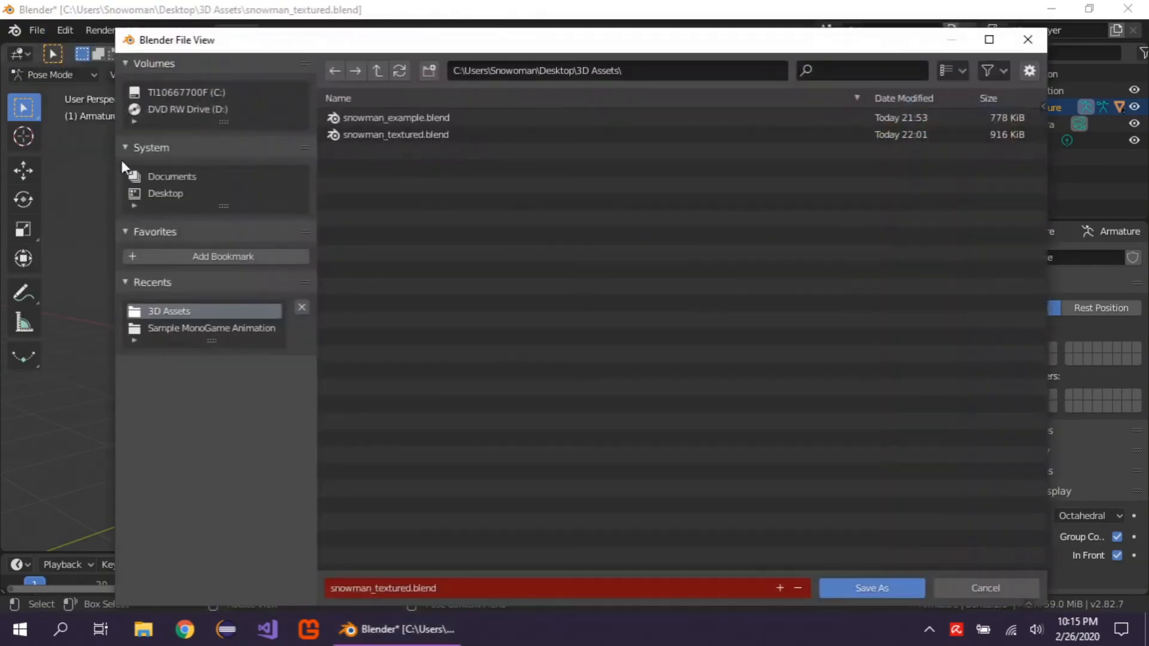
pyautogui.click(382, 591)
pyautogui.click(377, 588)
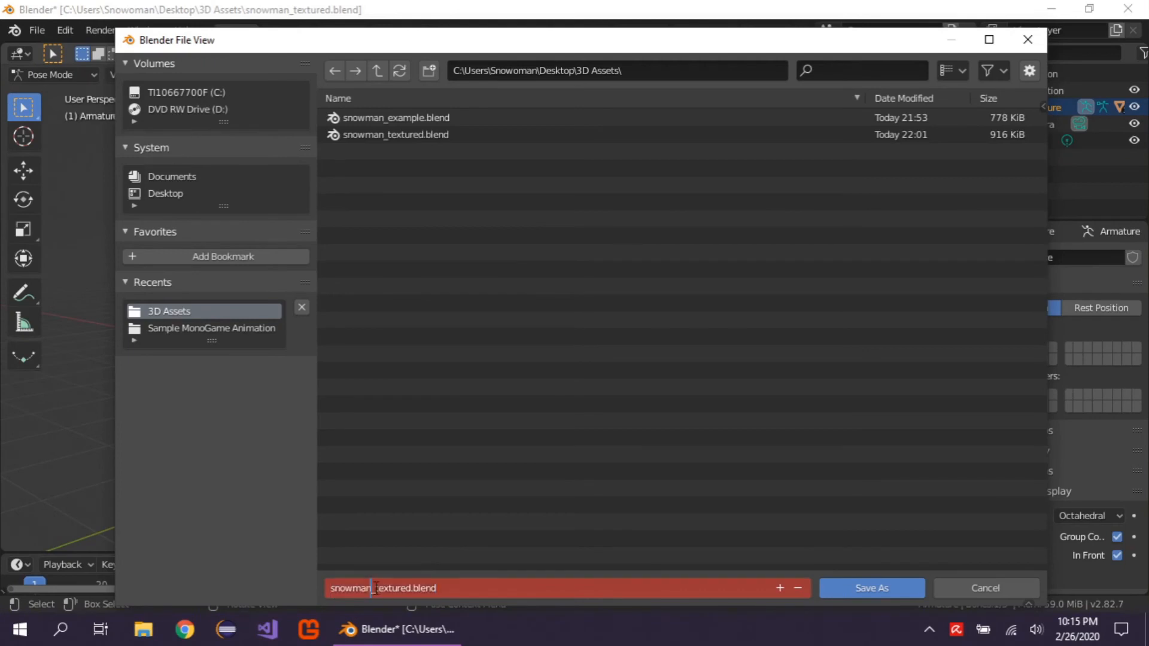
pyautogui.moveTo(377, 588); pyautogui.dragTo(408, 588)
pyautogui.write('rigged')
pyautogui.click(864, 592)
pyautogui.click(864, 592)
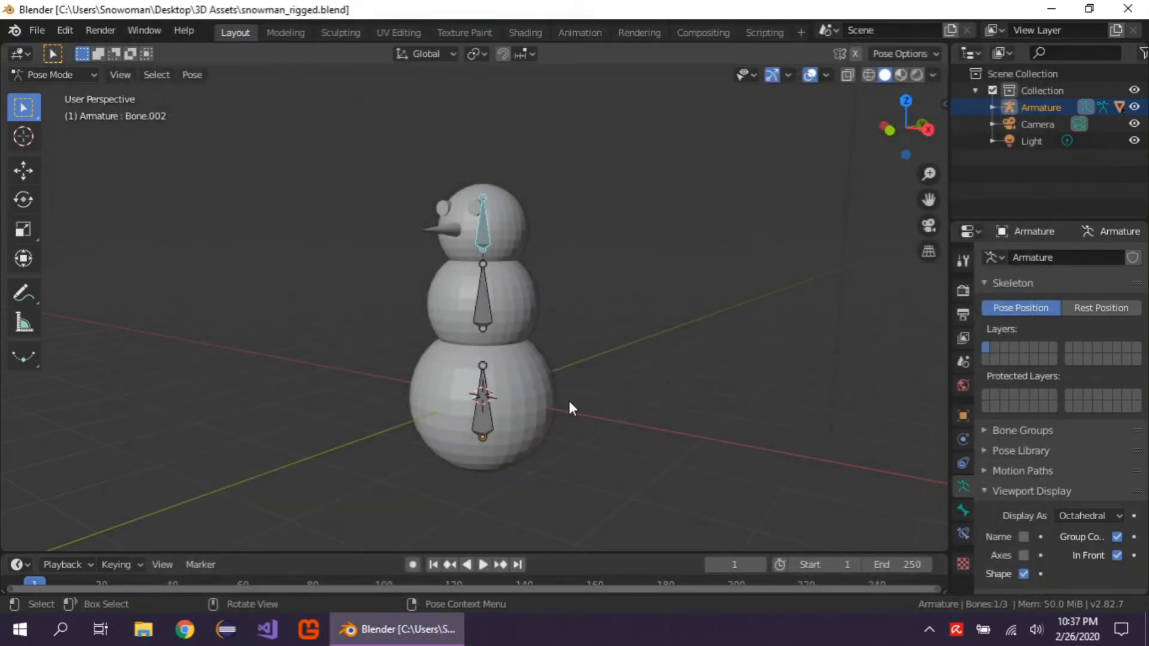
# Enlarge the timeline area and insert a LocRotScale keyframe for all bones at frame 1.
pyautogui.click(545, 549)
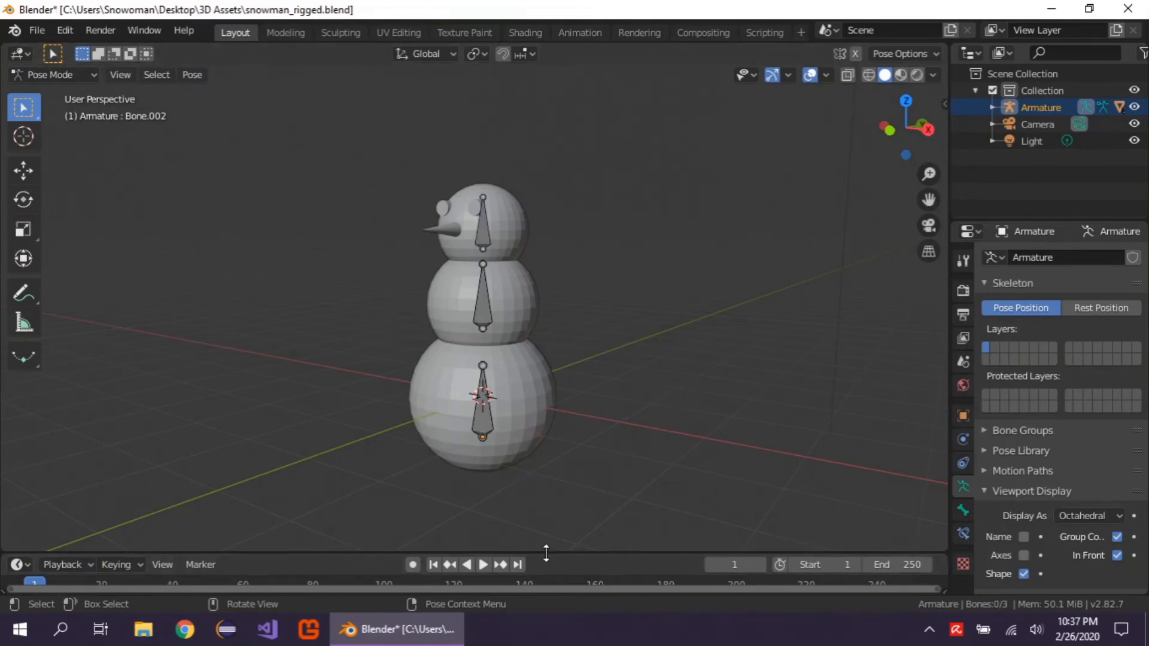
pyautogui.moveTo(544, 551); pyautogui.dragTo(559, 402)
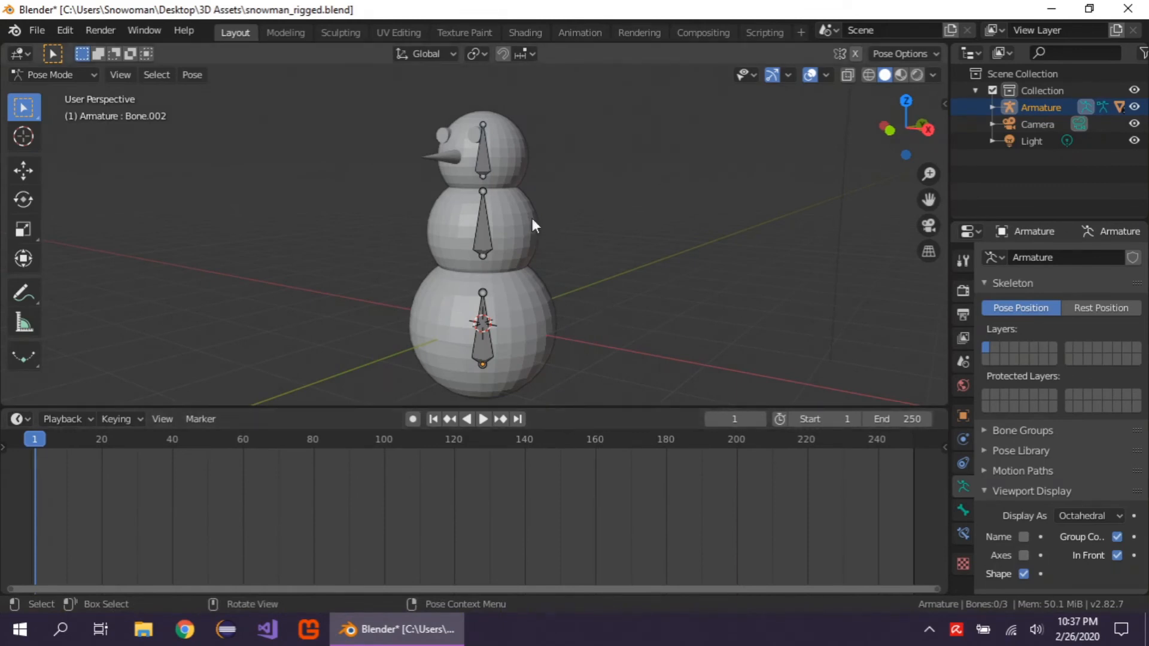
pyautogui.click(484, 231)
pyautogui.press('a')
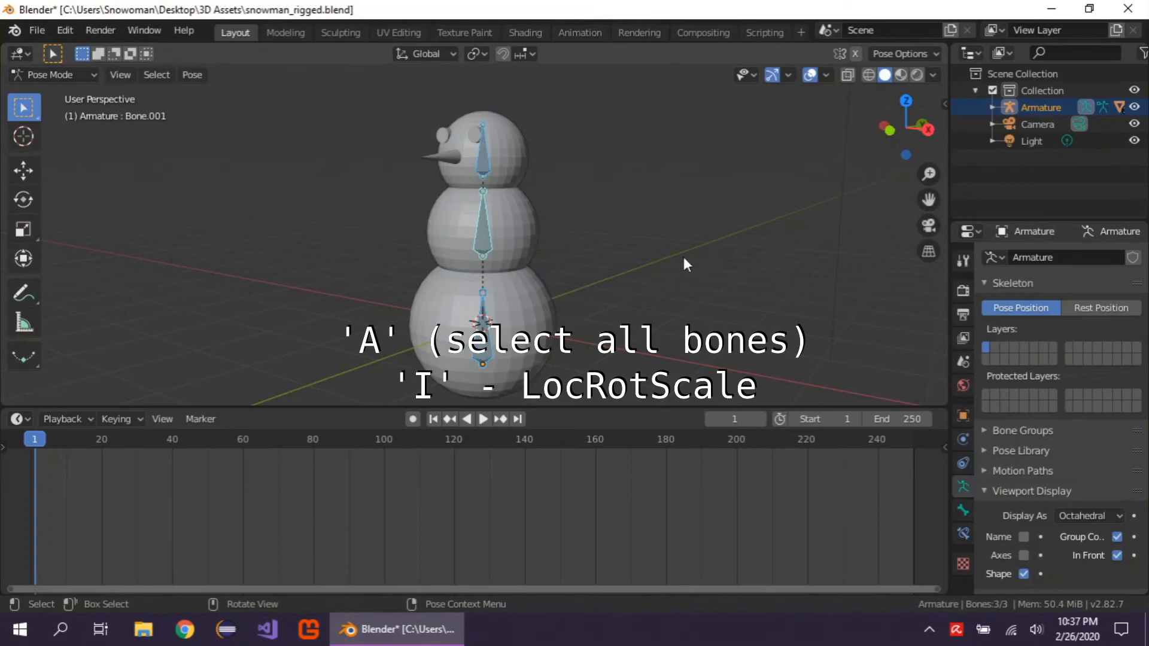
pyautogui.press('i')
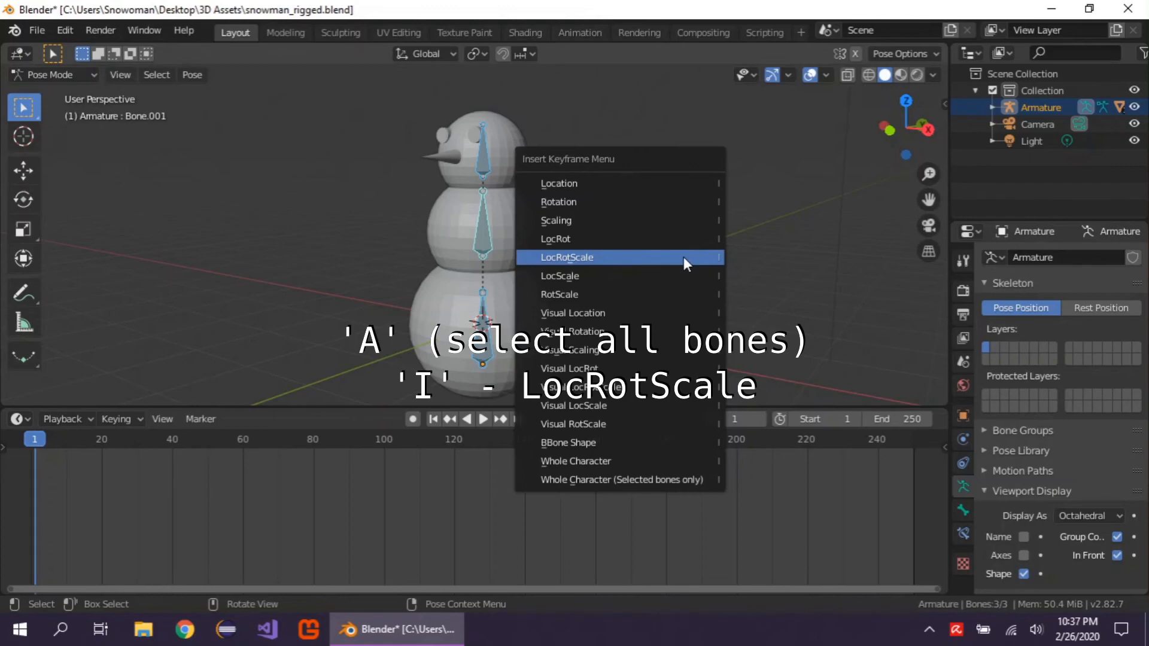
pyautogui.click(683, 261)
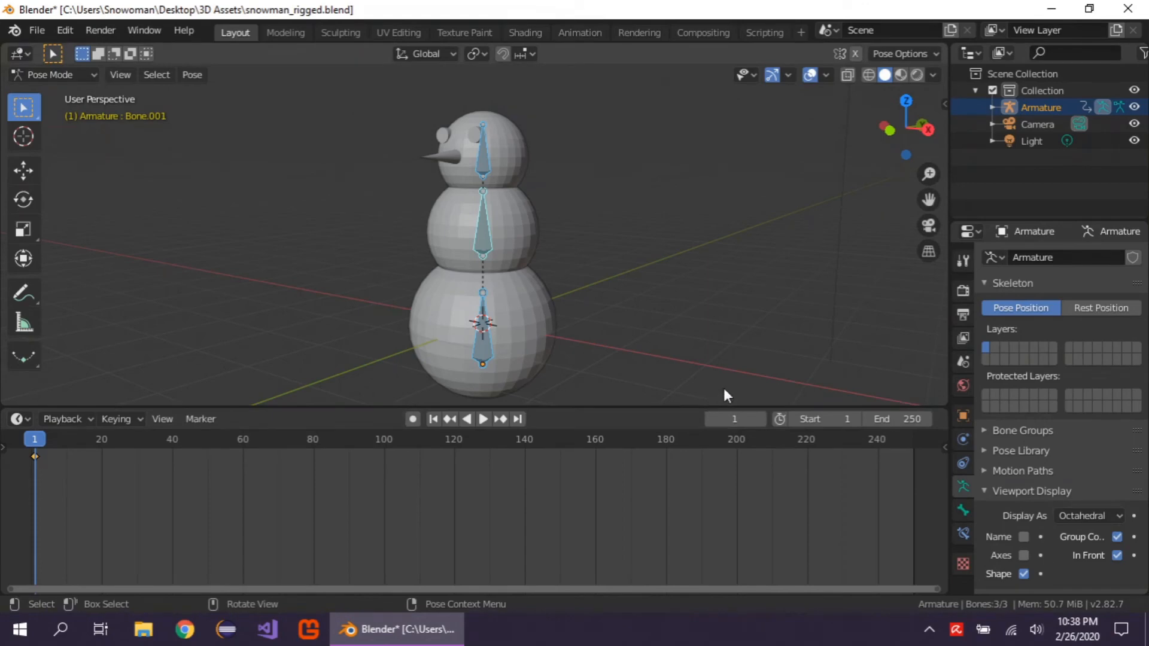
# Set the current frame to 250 and insert a LocRotScale keyframe for all bones in the same pose.
pyautogui.click(746, 417)
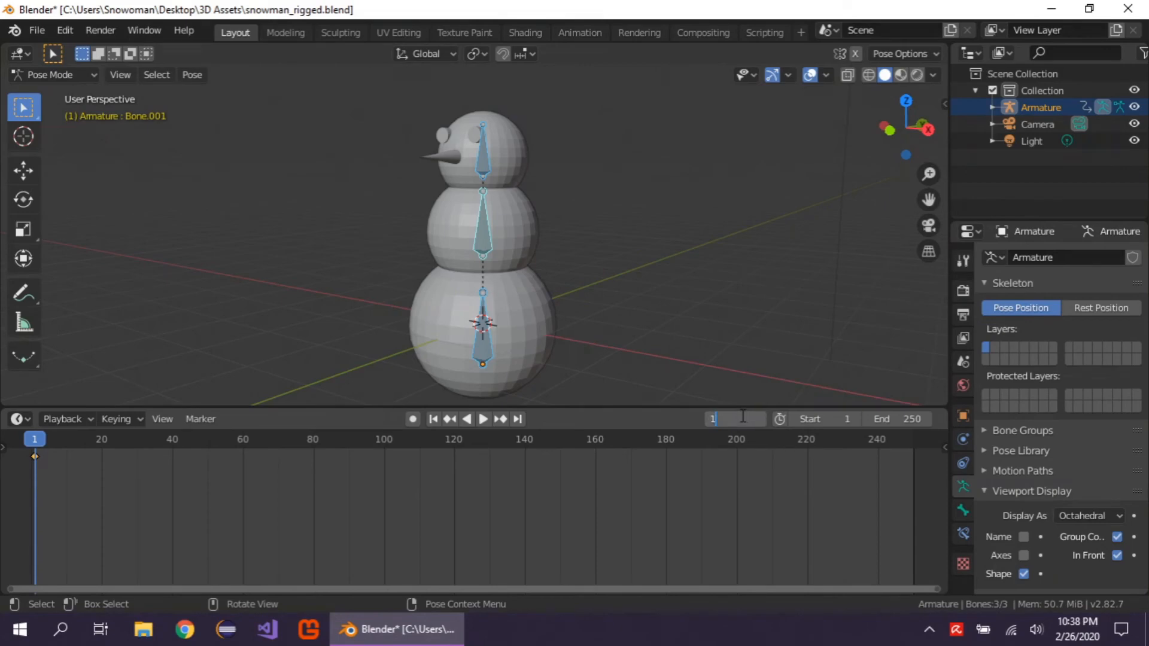
pyautogui.moveTo(743, 417); pyautogui.dragTo(670, 416)
pyautogui.write('2580')
pyautogui.press('Return')
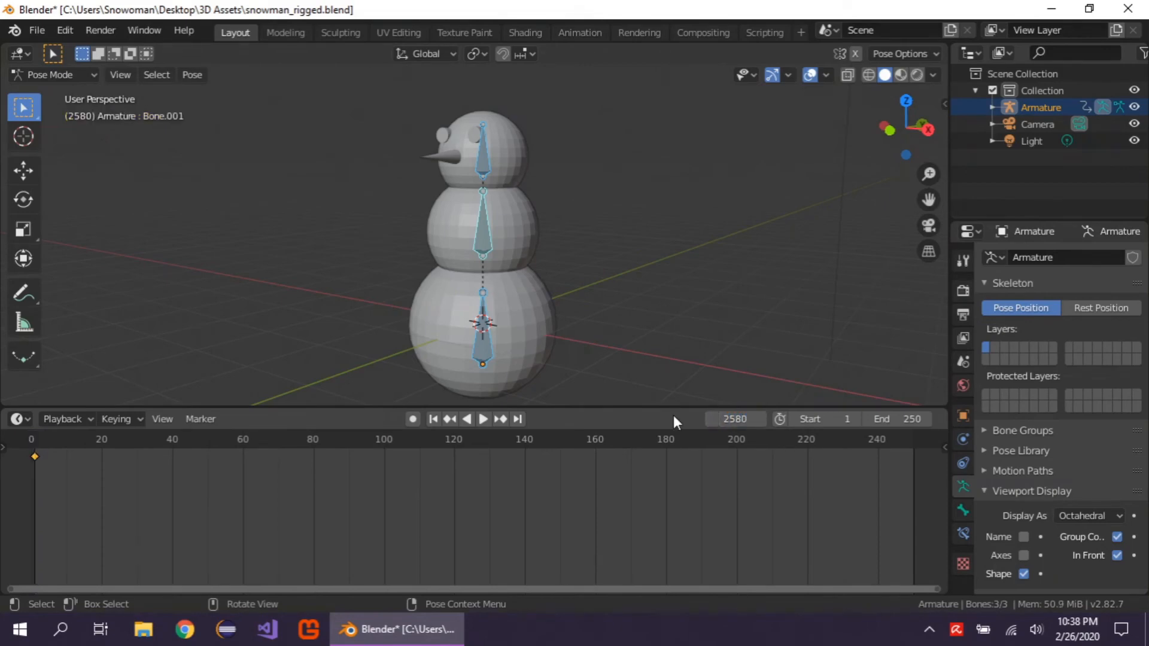
pyautogui.click(742, 420)
pyautogui.click(730, 417)
pyautogui.press('BackSpace')
pyautogui.press('Return')
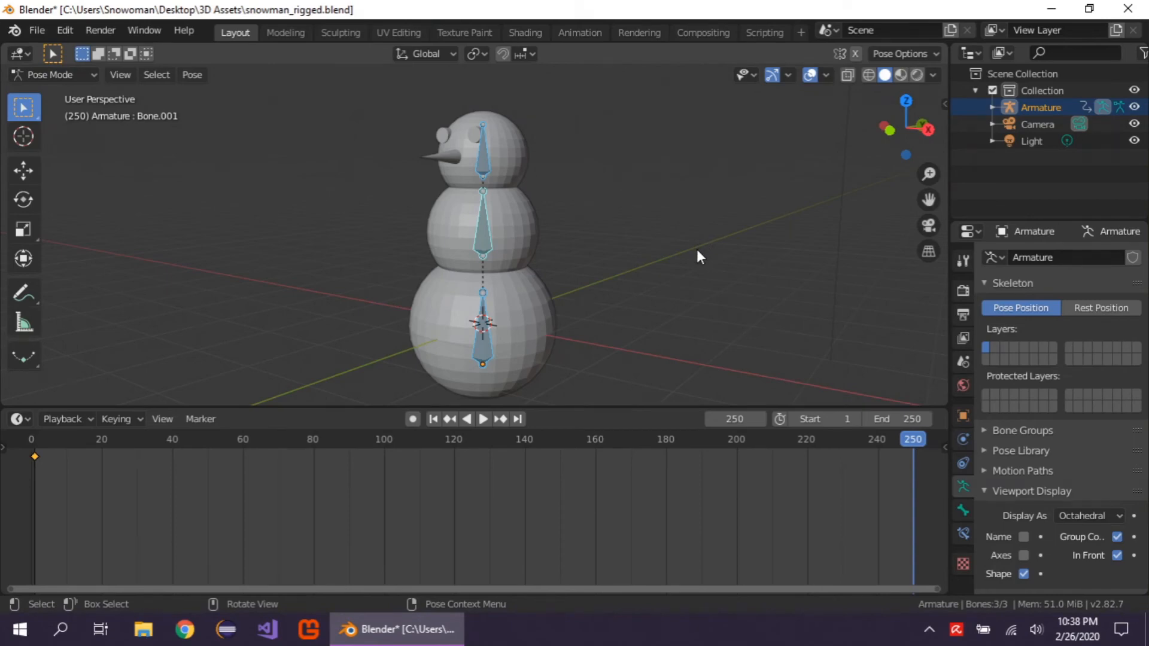
pyautogui.press('i')
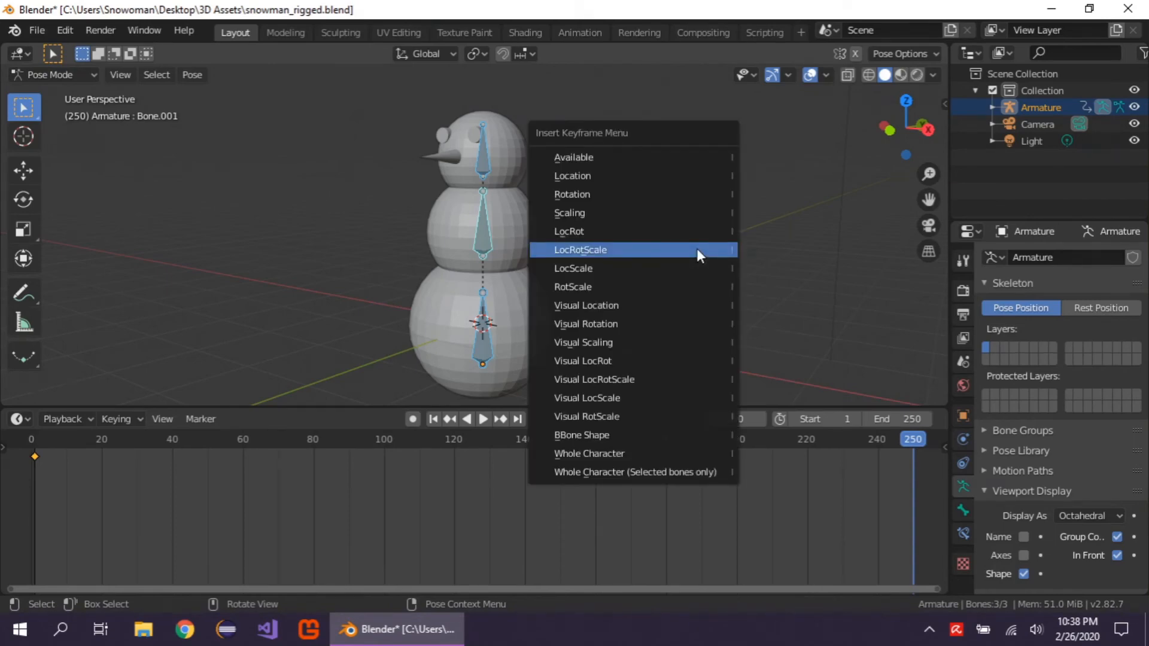
pyautogui.click(696, 255)
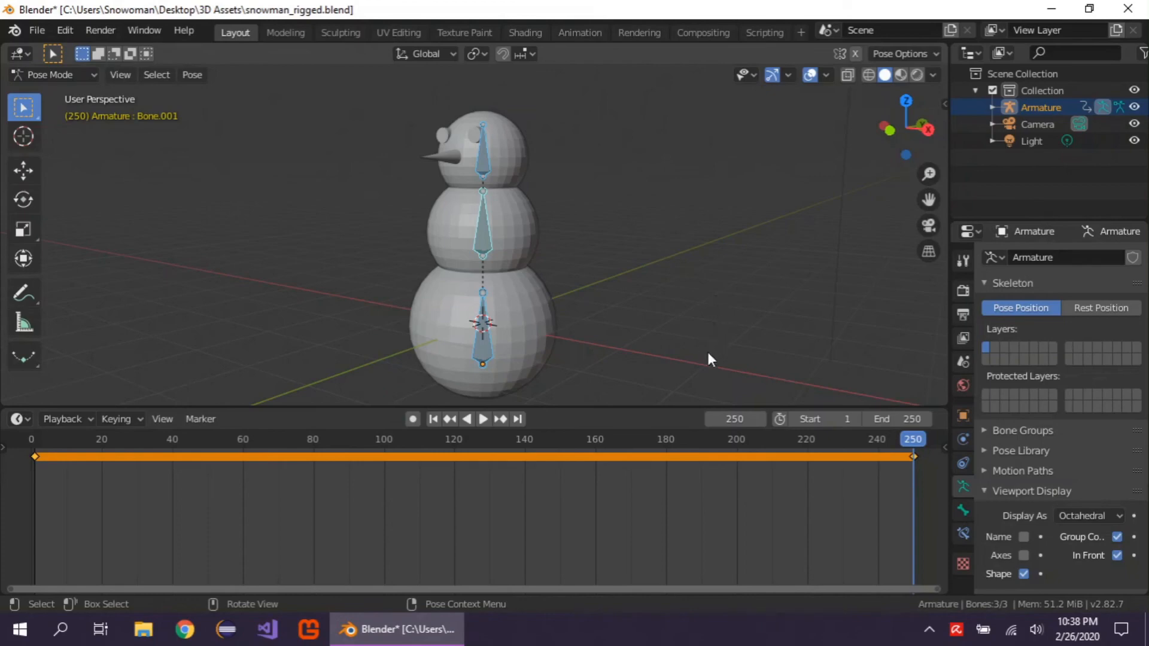
# Set the current frame to 125, midway through the animation.
pyautogui.doubleClick(735, 419)
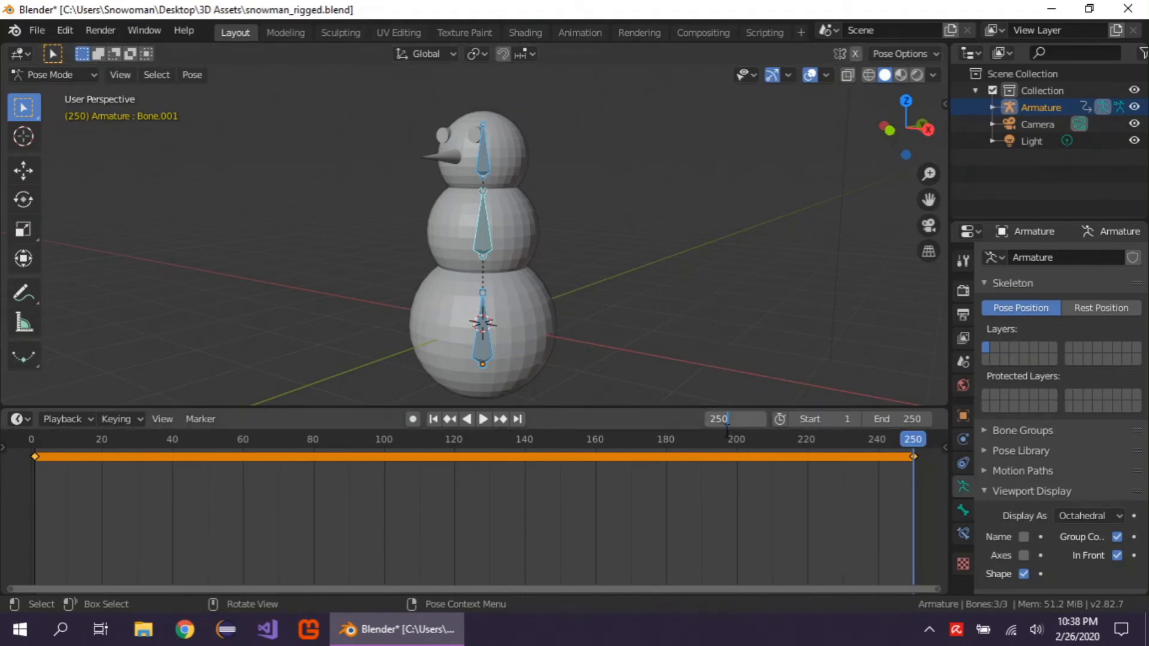
pyautogui.press('BackSpace')
pyautogui.press('BackSpace')
pyautogui.press('BackSpace')
pyautogui.write('125')
pyautogui.press('Return')
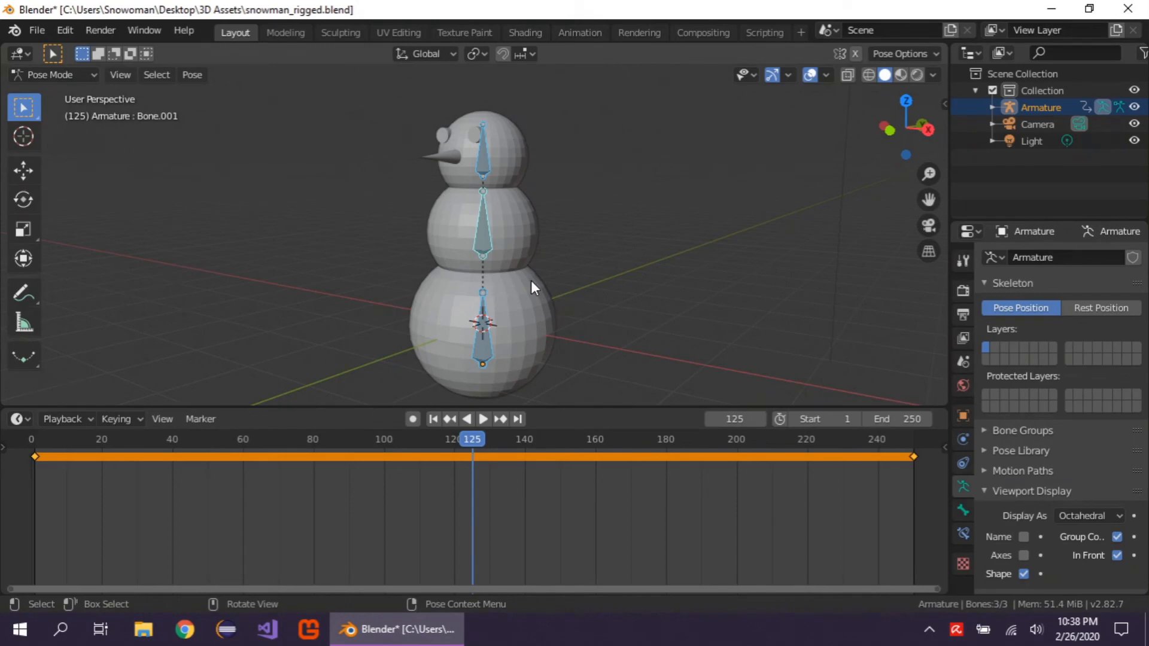
# In the right orthographic view, raise the bottom bone along Z and tilt it slightly toward the nose side.
pyautogui.press('KP_3')
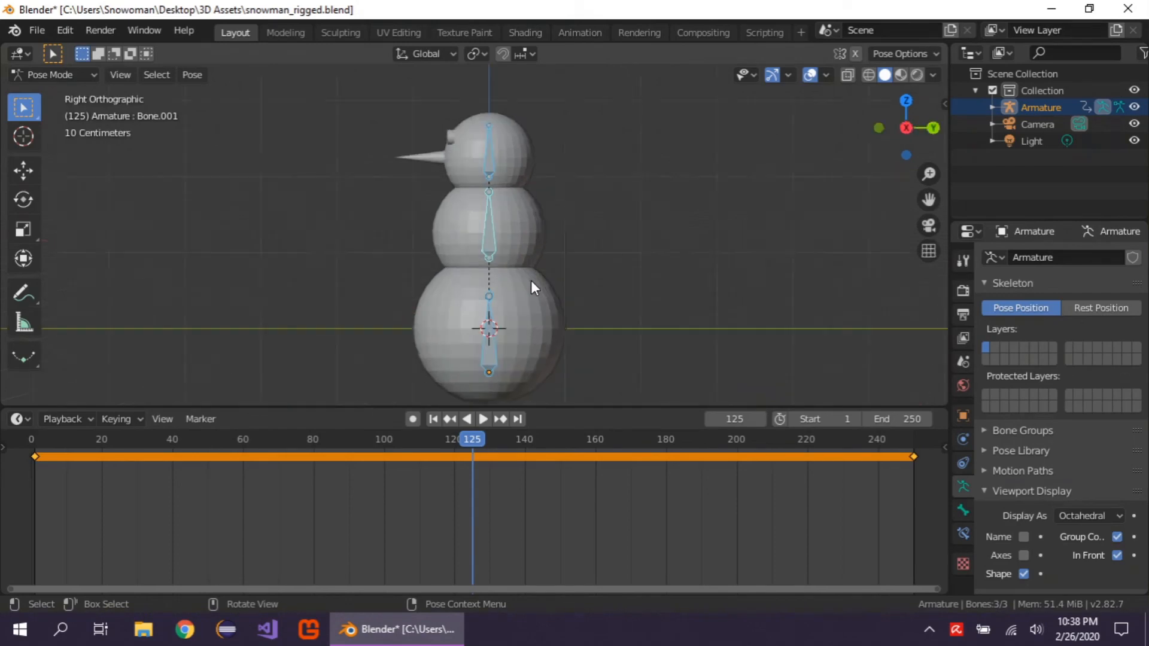
pyautogui.click(484, 347)
pyautogui.click(23, 170)
pyautogui.moveTo(488, 300); pyautogui.dragTo(492, 267)
pyautogui.press('r')
pyautogui.click(615, 227)
# Raise the middle bone clear of the bottom sphere, rotate it nearly upright and shift it about 0.11 m along negative Y.
pyautogui.click(475, 202)
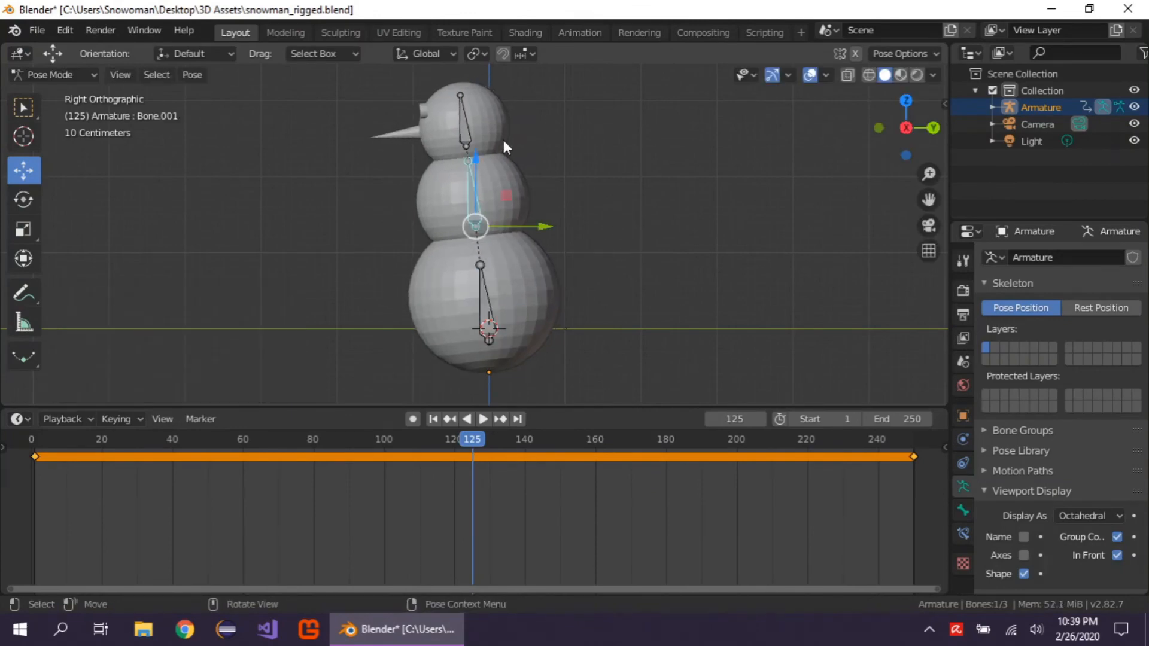
pyautogui.moveTo(475, 158); pyautogui.dragTo(477, 110)
pyautogui.scroll(-2, 511, 168)
pyautogui.press('r')
pyautogui.click(584, 136)
pyautogui.moveTo(540, 184); pyautogui.dragTo(534, 182)
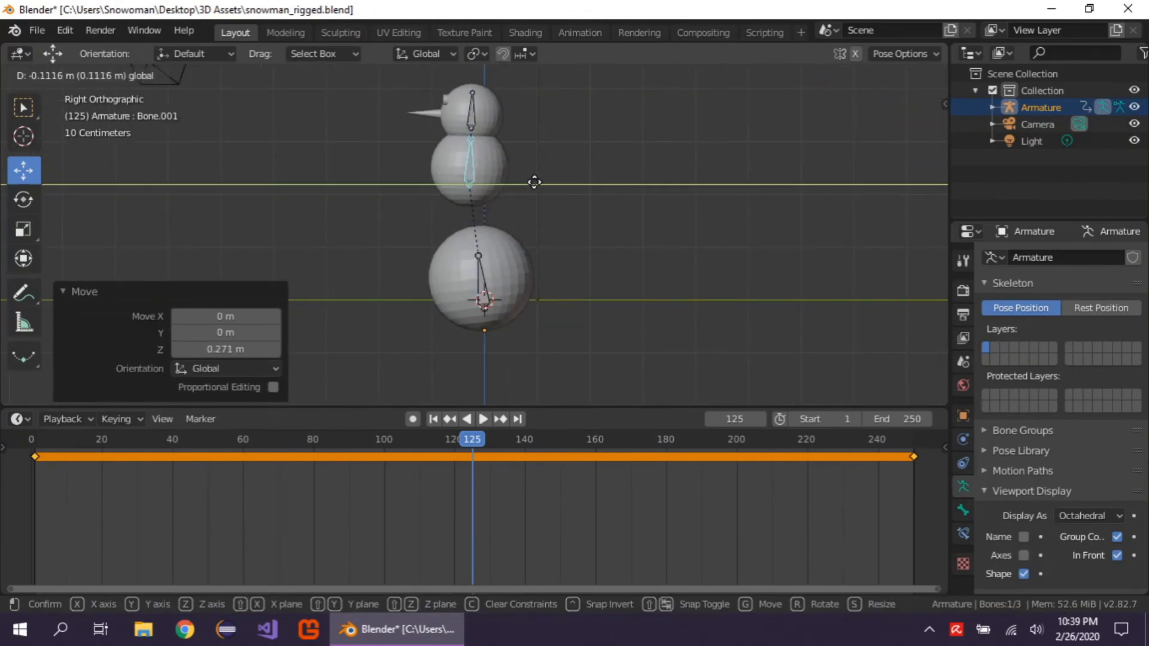
pyautogui.click(534, 182)
# Raise the head bone about 0.749 m along Z and rotate it 10.5° so the nose points slightly upward.
pyautogui.click(475, 108)
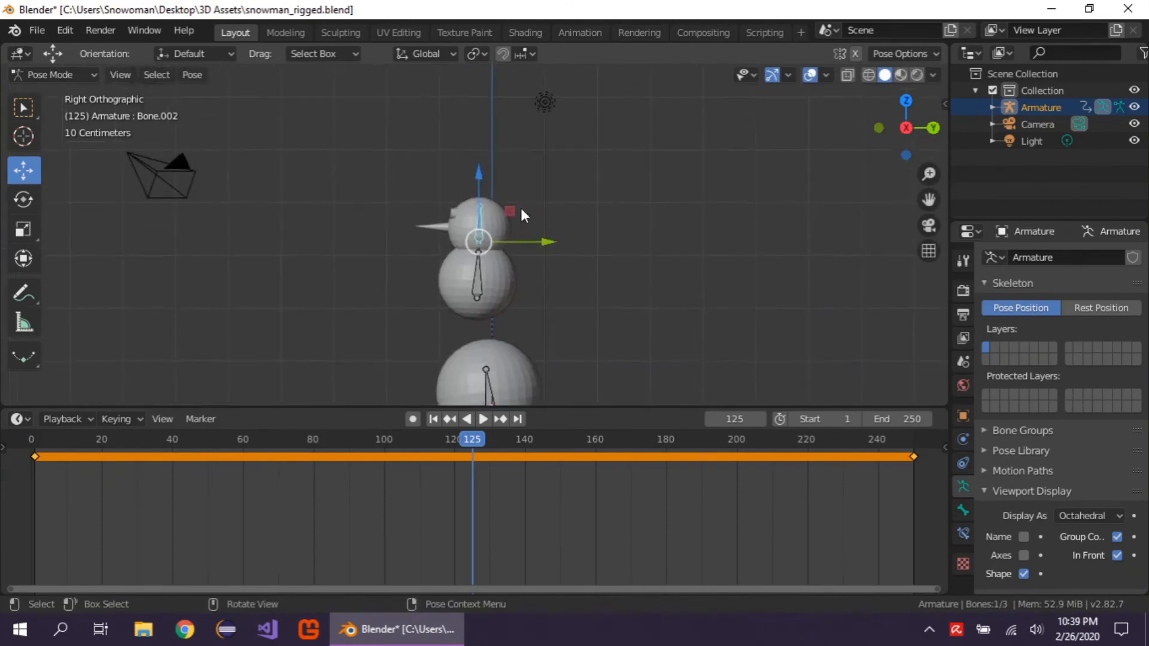
pyautogui.moveTo(476, 170); pyautogui.dragTo(483, 127)
pyautogui.press('r')
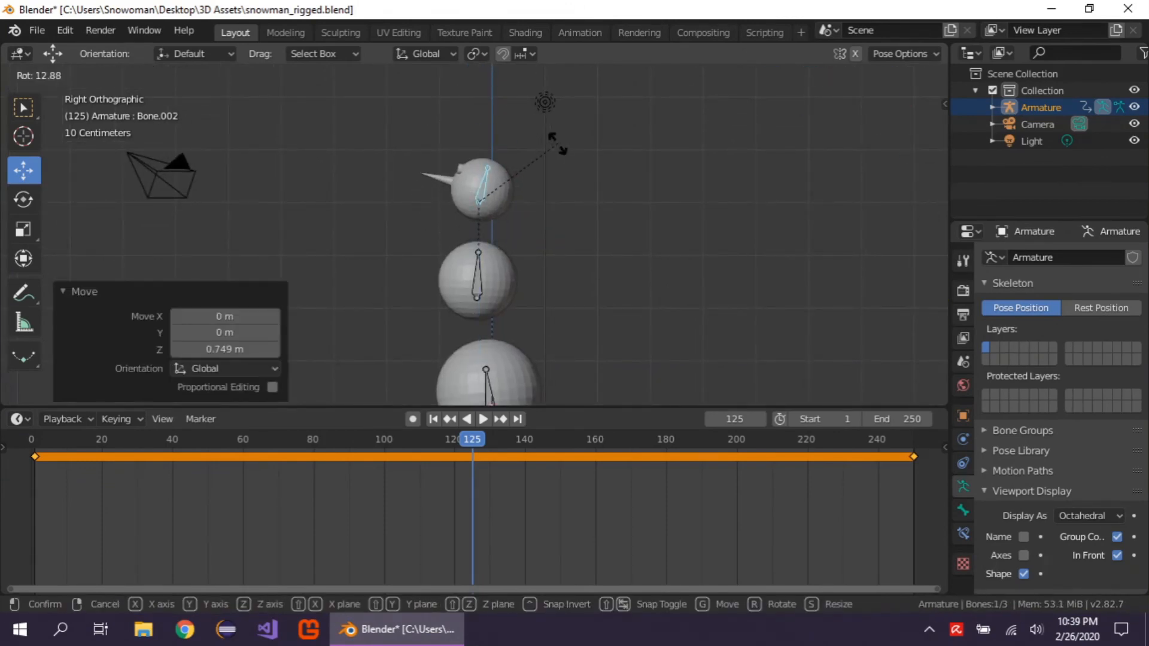
pyautogui.click(554, 141)
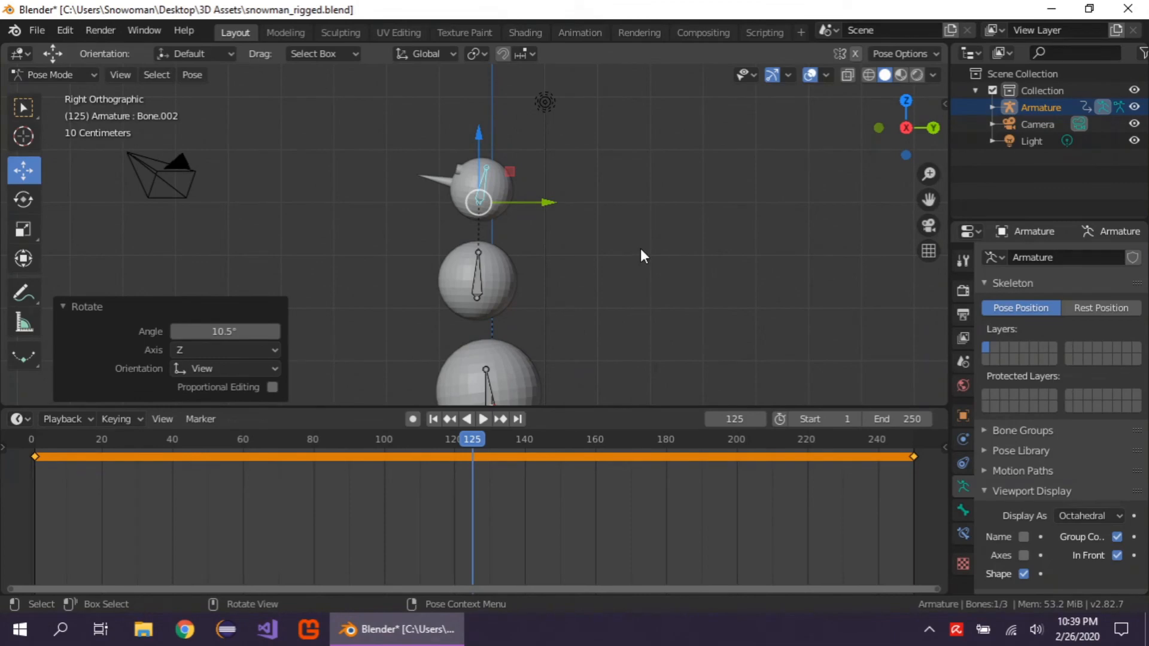
# Insert a LocRotScale keyframe for all bones at frame 125.
pyautogui.press('a')
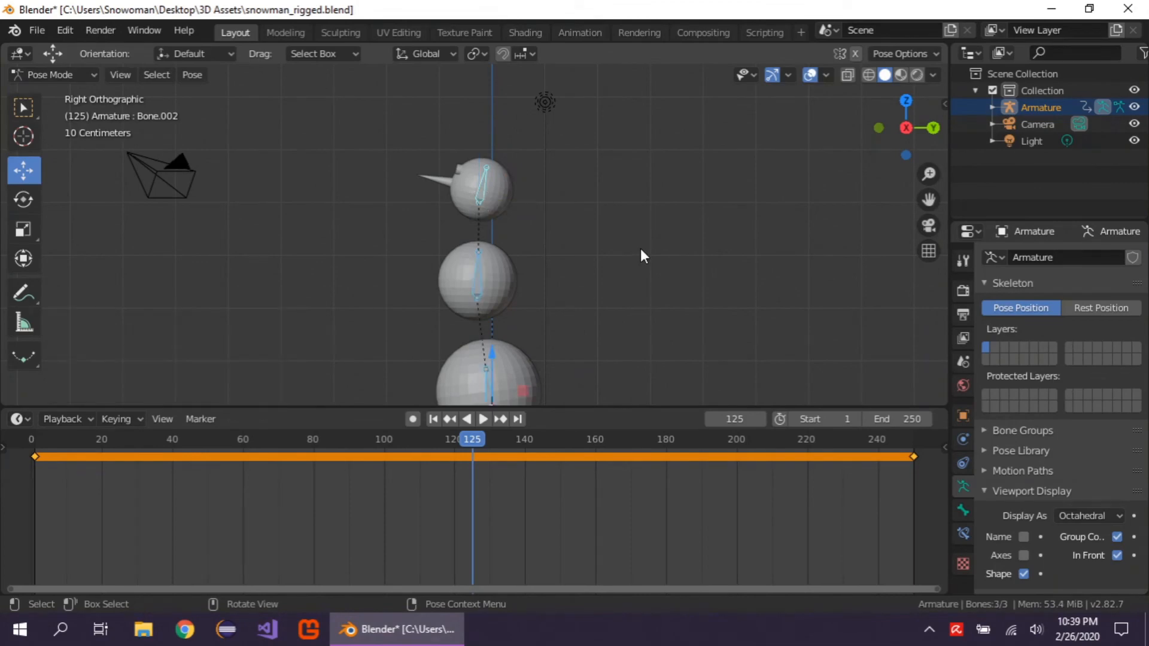
pyautogui.press('i')
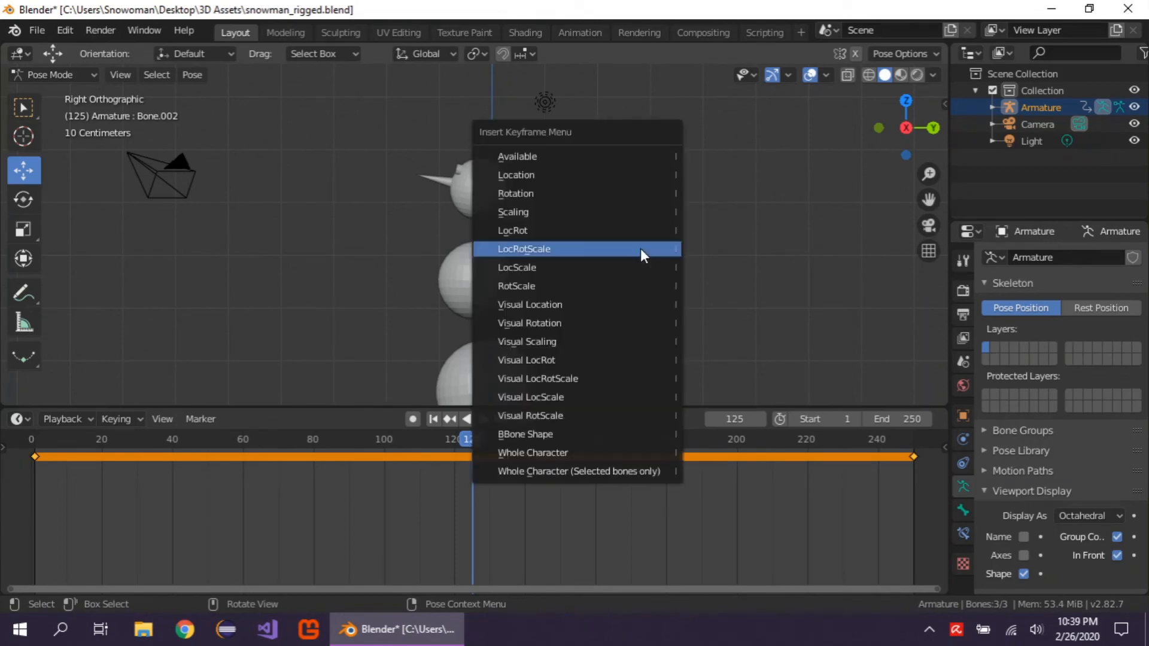
pyautogui.click(640, 249)
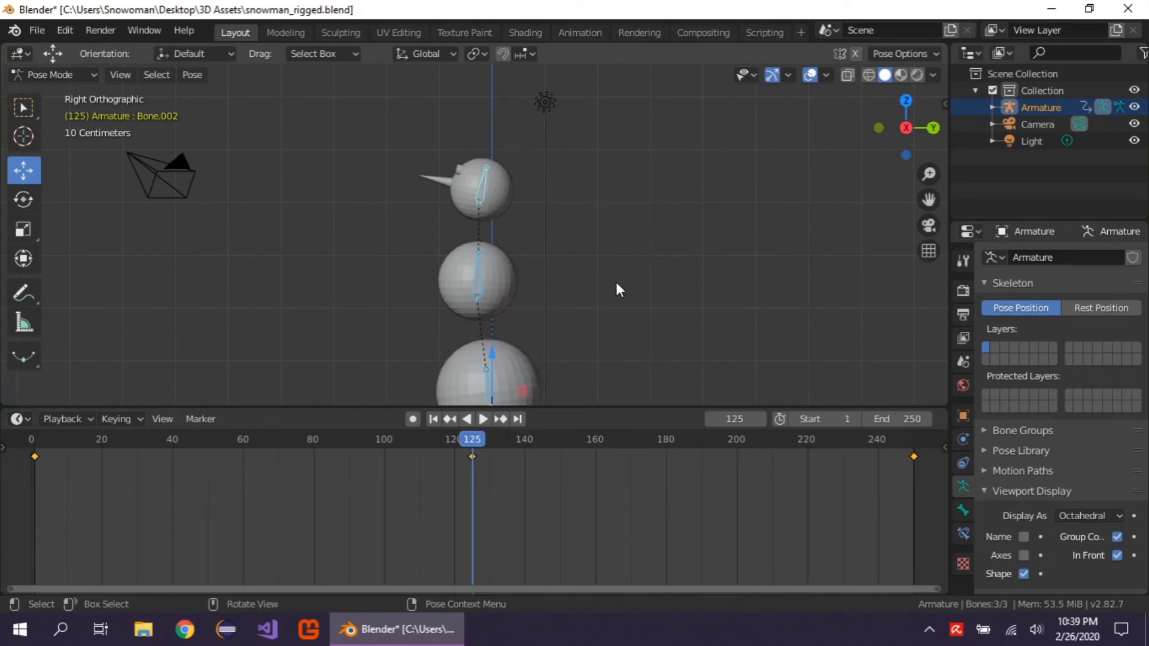
# Play the jumping animation to check it, stop playback and set the current frame to 1.
pyautogui.scroll(-3, 613, 285)
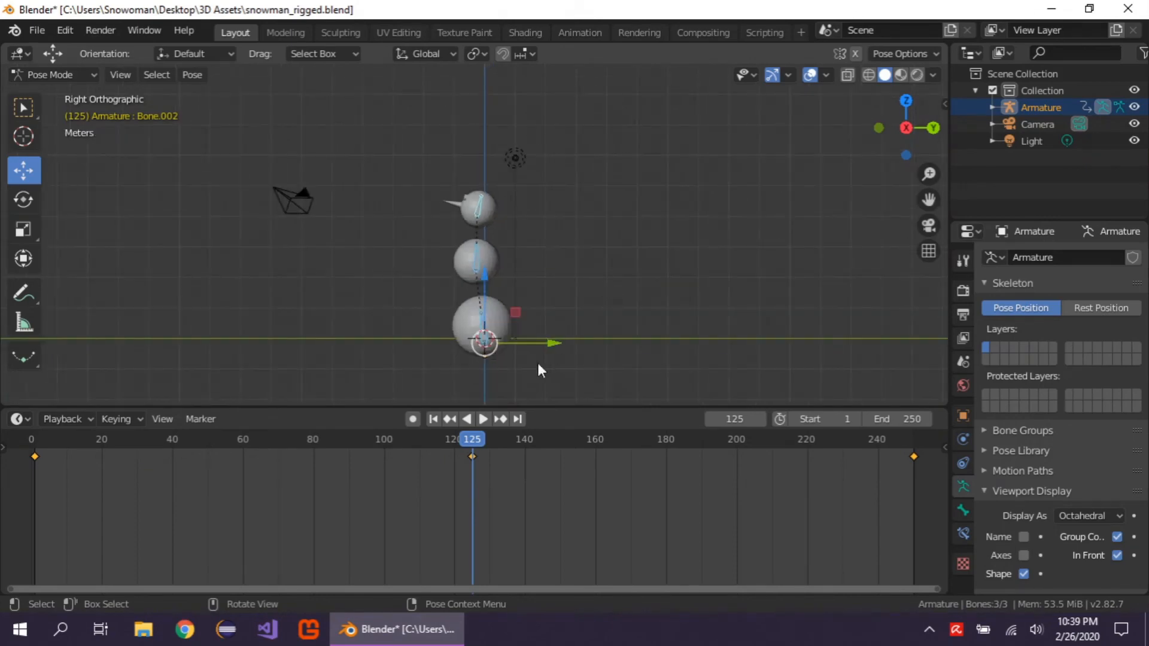
pyautogui.click(486, 422)
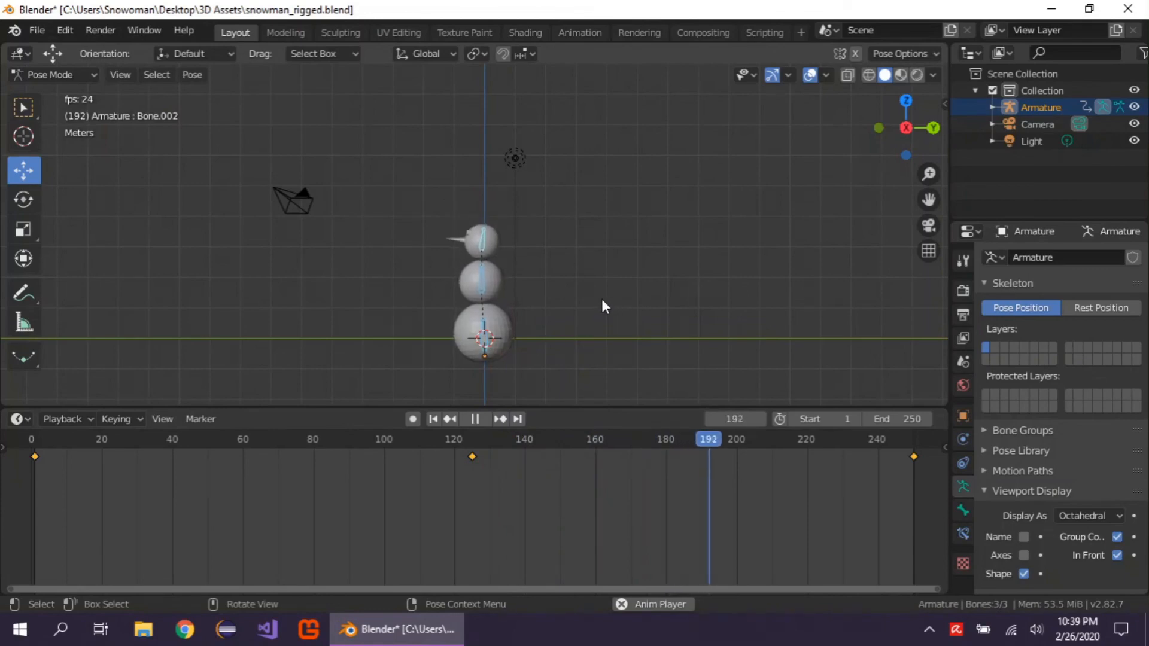
pyautogui.click(477, 418)
pyautogui.click(748, 418)
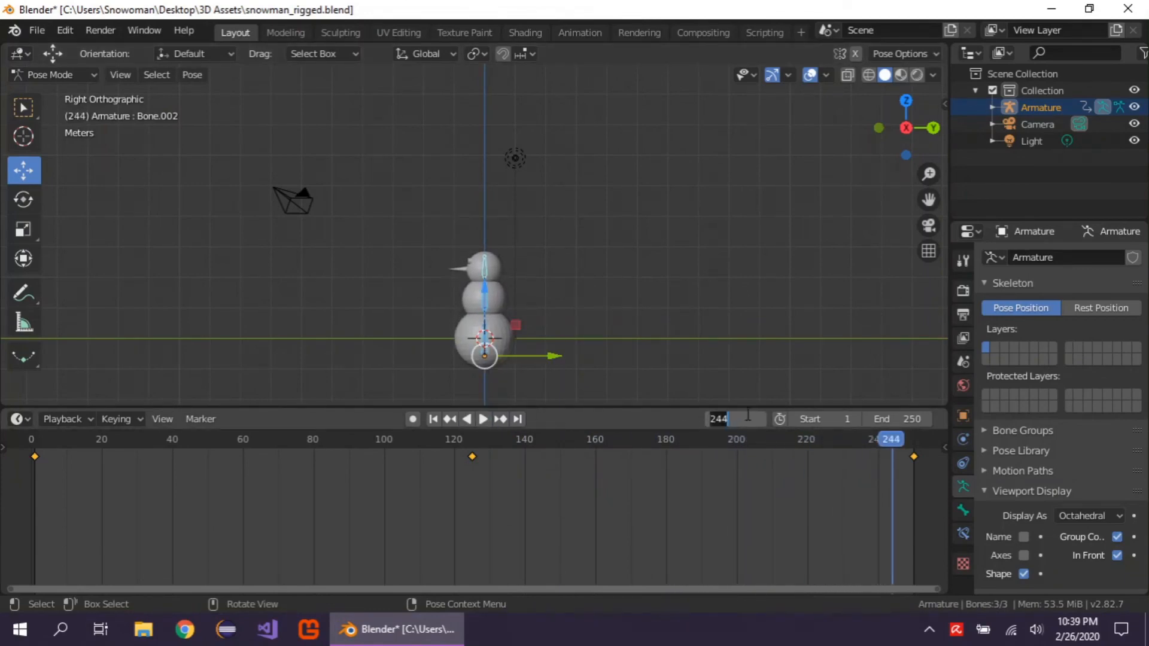
pyautogui.write('1')
pyautogui.press('Return')
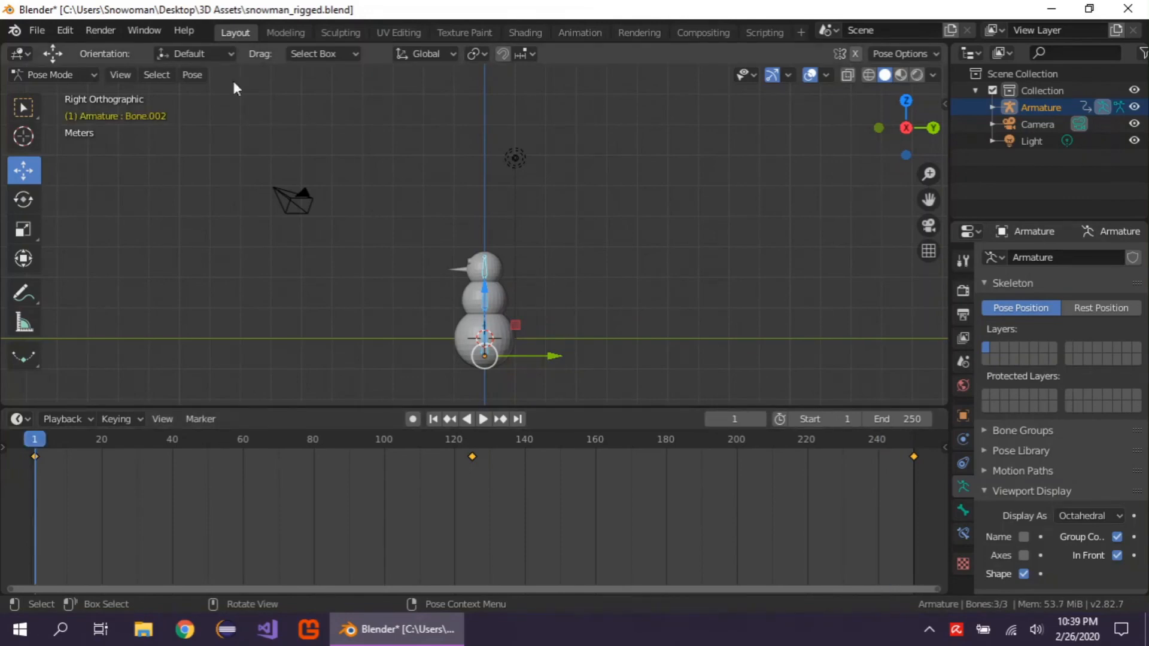
# Save the project as a separate file named snowman_animated.blend in the 3D Assets folder.
pyautogui.click(39, 29)
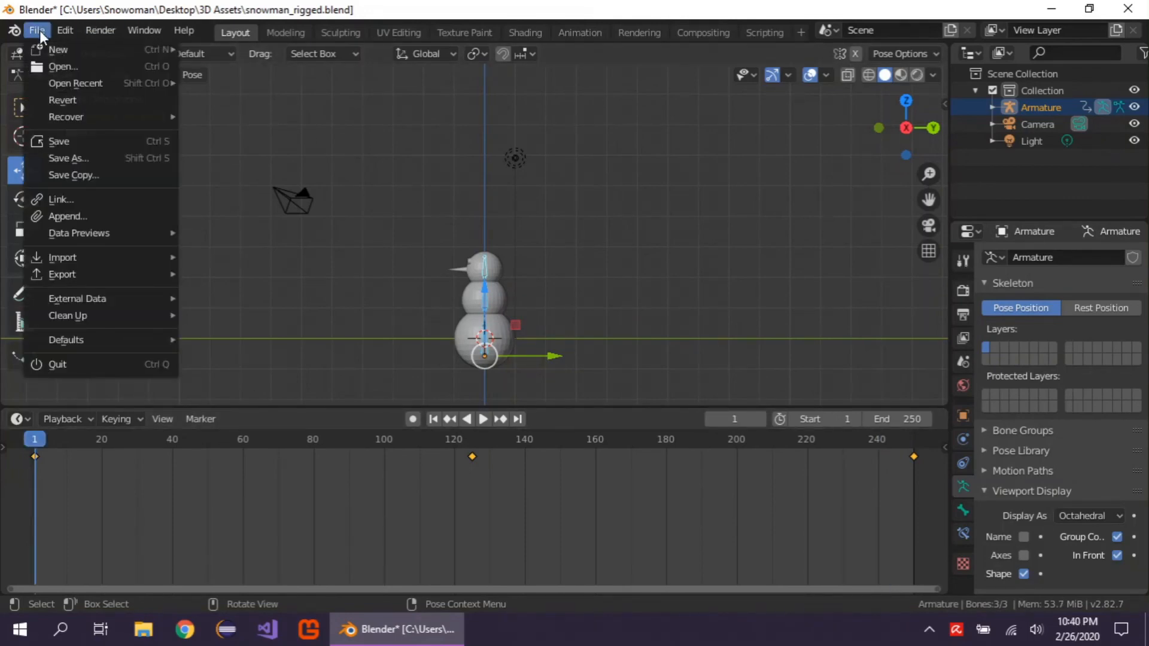
pyautogui.click(111, 159)
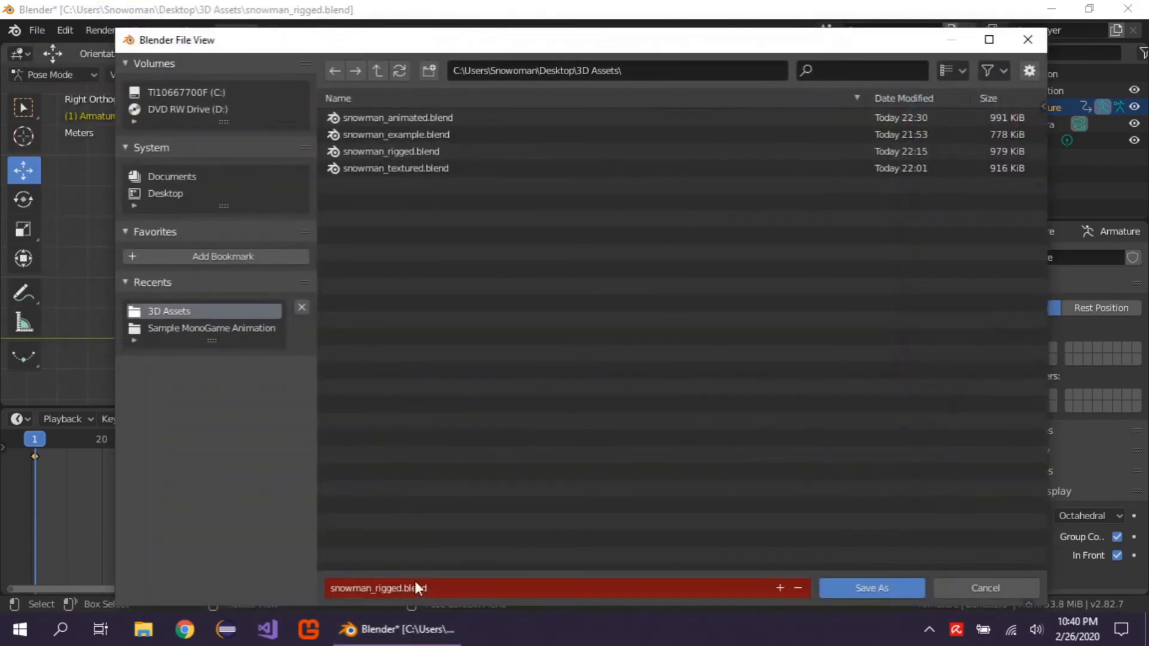
pyautogui.click(375, 590)
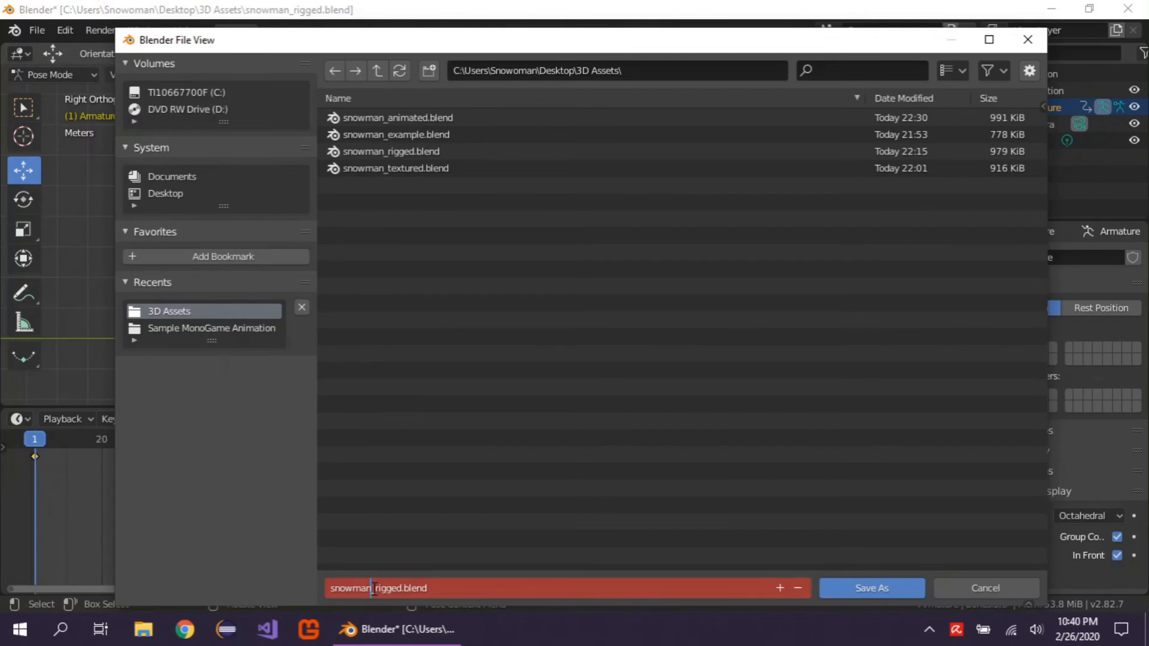
pyautogui.moveTo(374, 589); pyautogui.dragTo(395, 592)
pyautogui.write('animat')
pyautogui.click(841, 589)
pyautogui.click(841, 591)
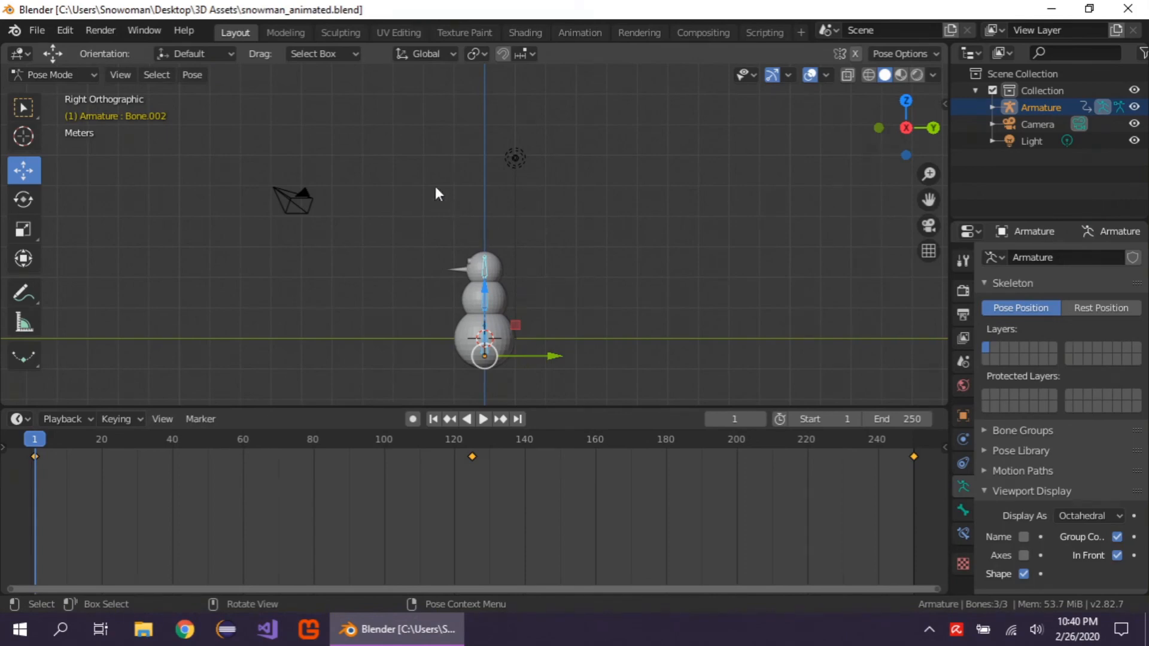
# Switch to Object Mode and select the whole snowman together with its armature and the light.
pyautogui.click(42, 73)
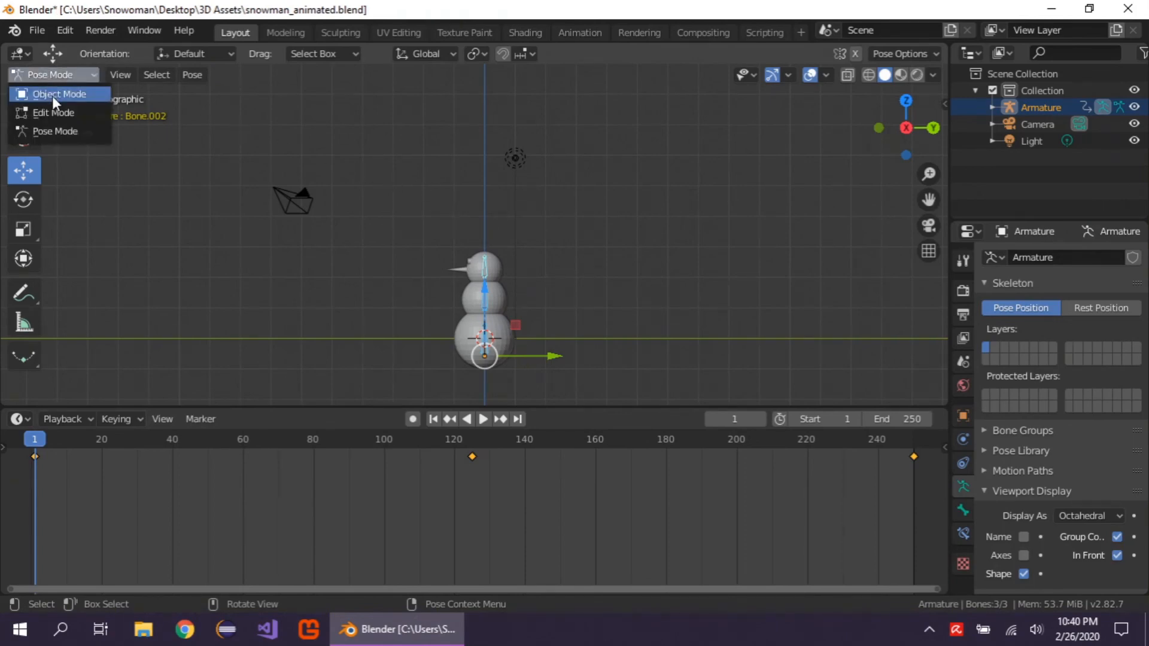
pyautogui.click(52, 95)
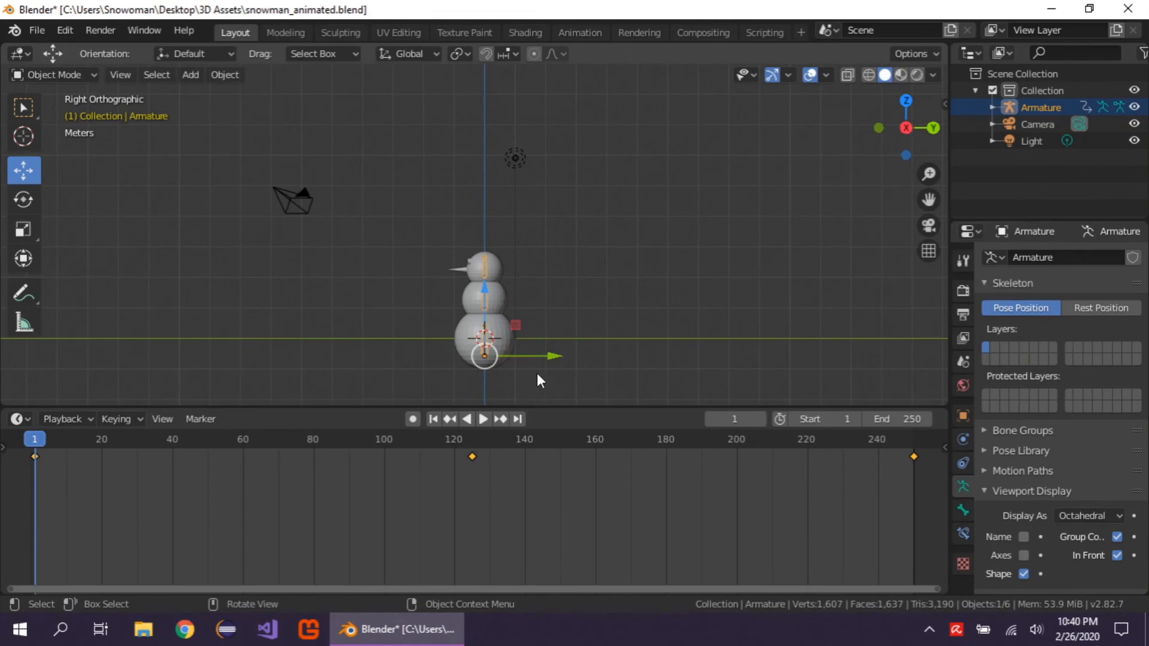
pyautogui.moveTo(536, 372); pyautogui.dragTo(427, 242)
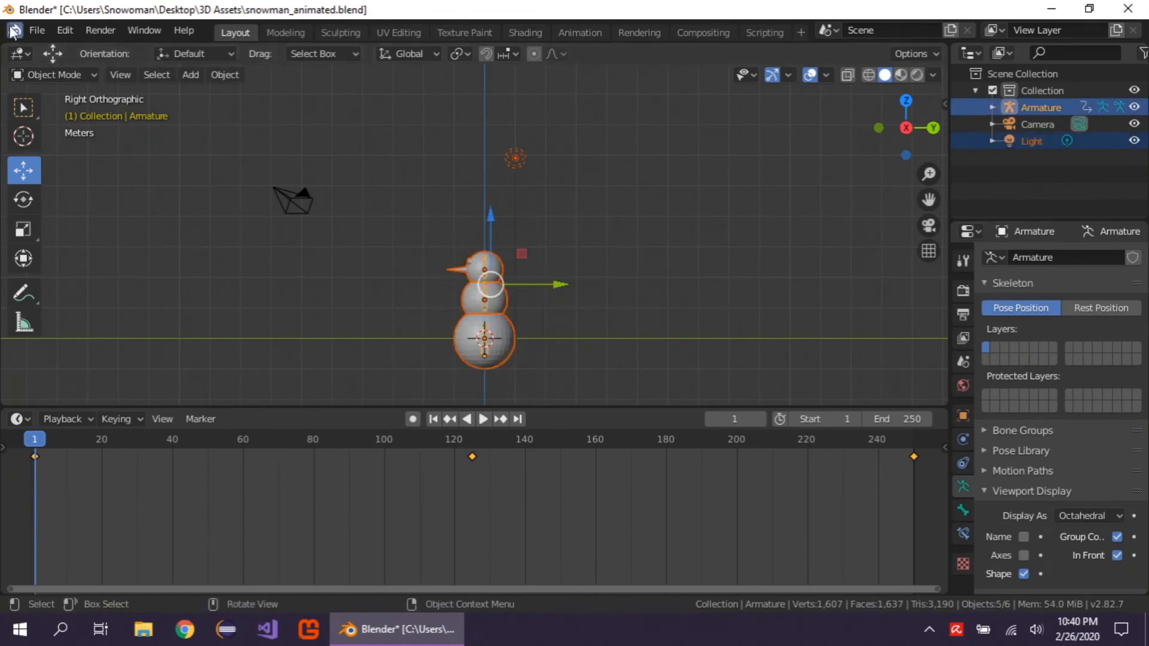
# Export only the selected objects in FBX format as snowman_animated.fbx in the 3D Assets folder.
pyautogui.click(42, 28)
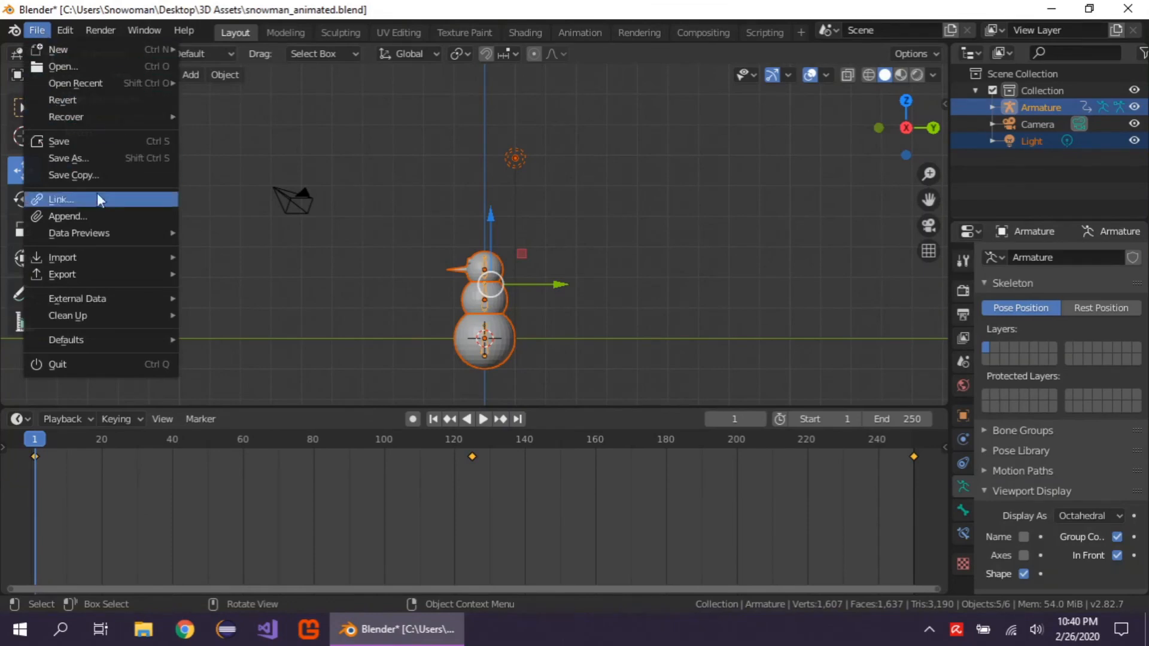
pyautogui.moveTo(145, 271)
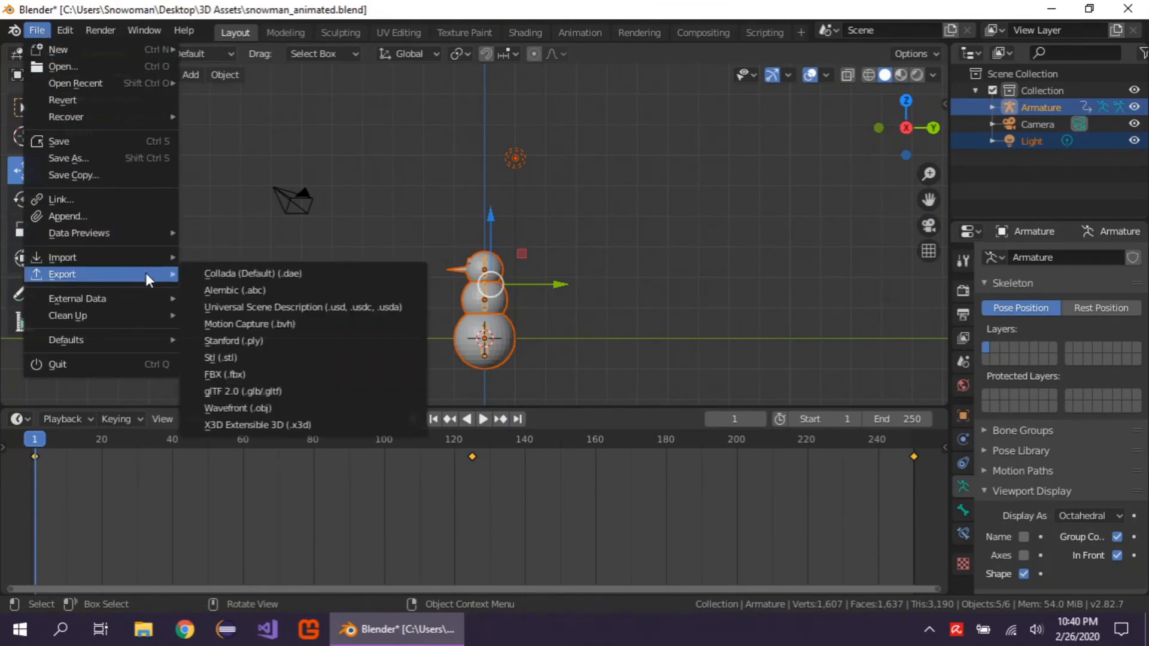
pyautogui.click(249, 377)
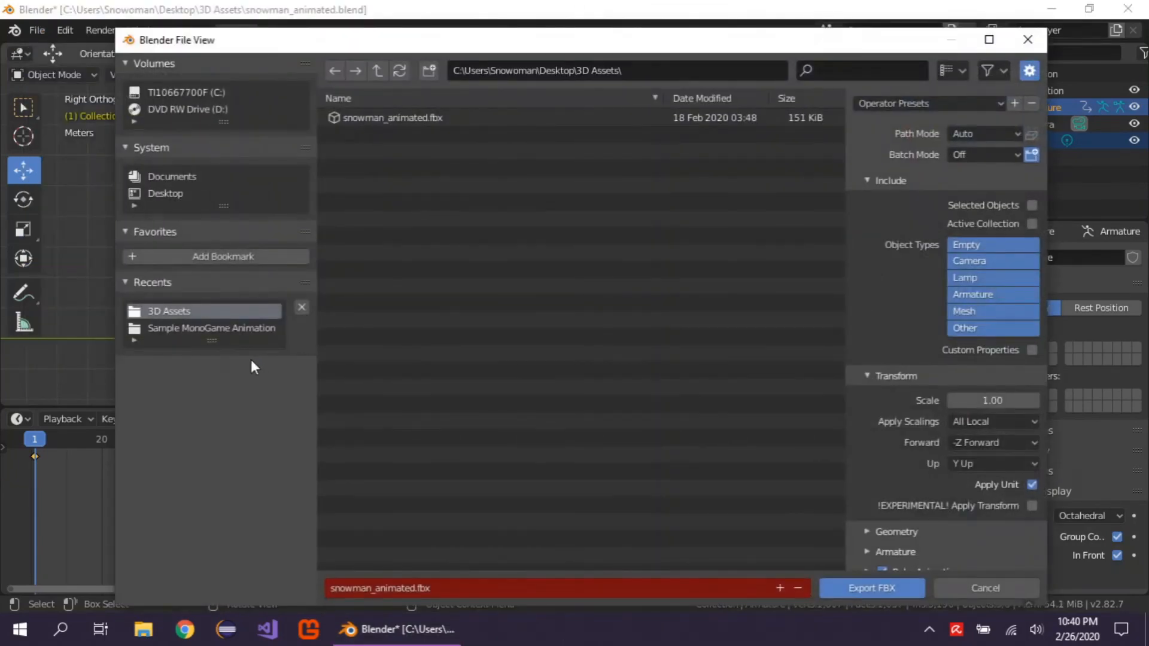
pyautogui.click(1030, 206)
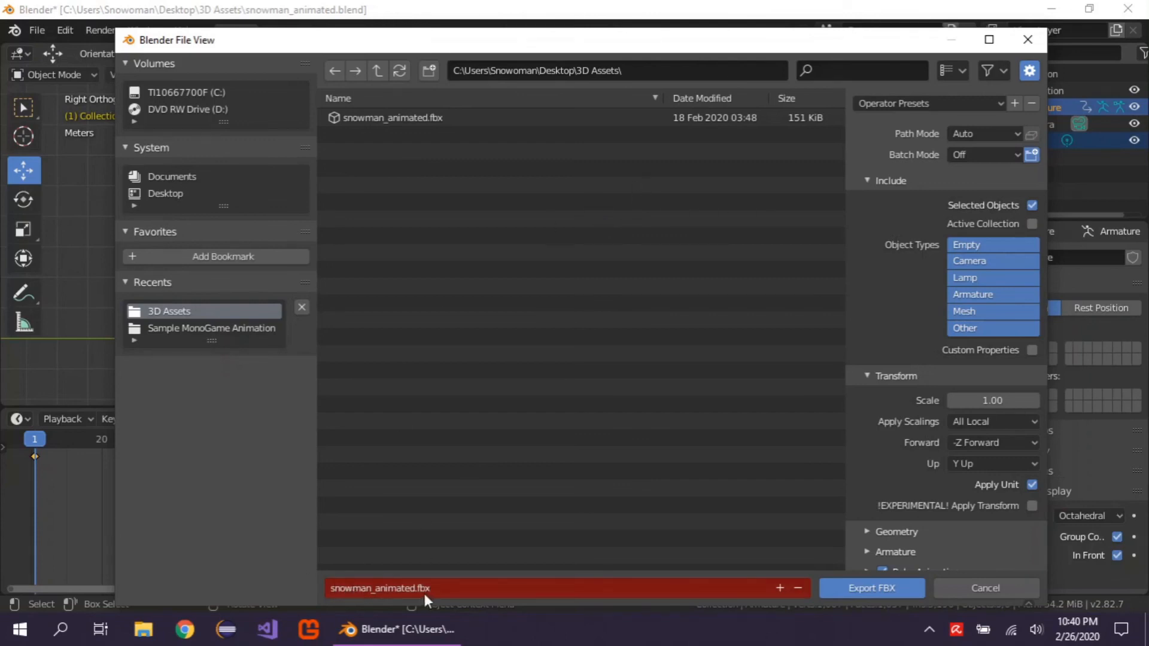
pyautogui.click(856, 588)
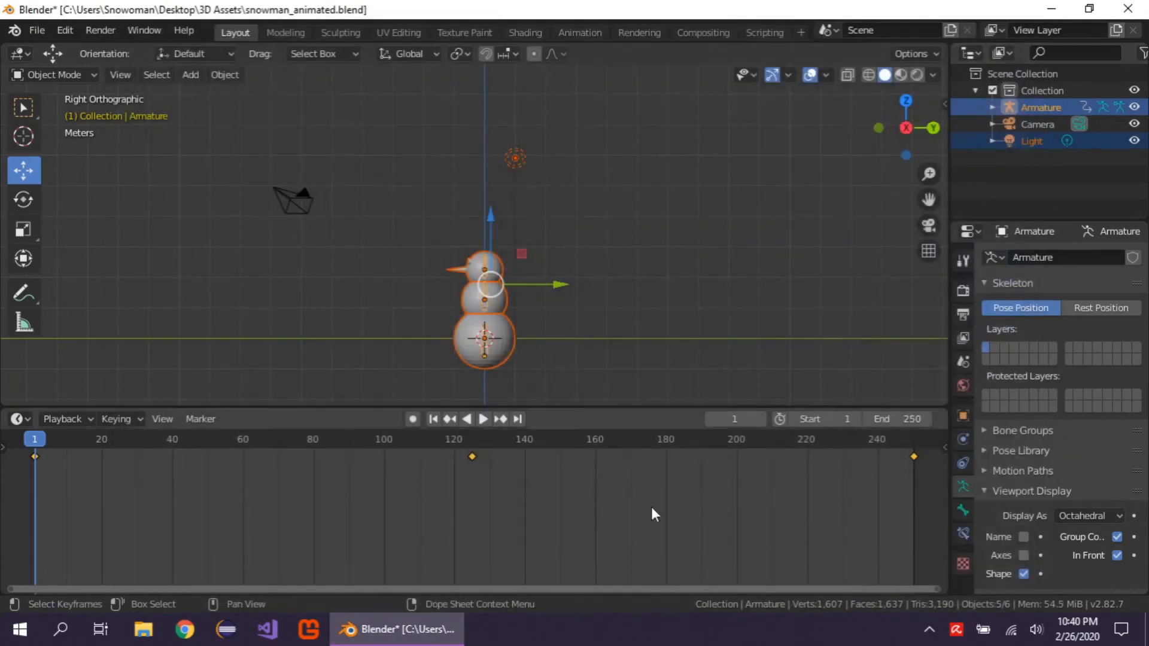